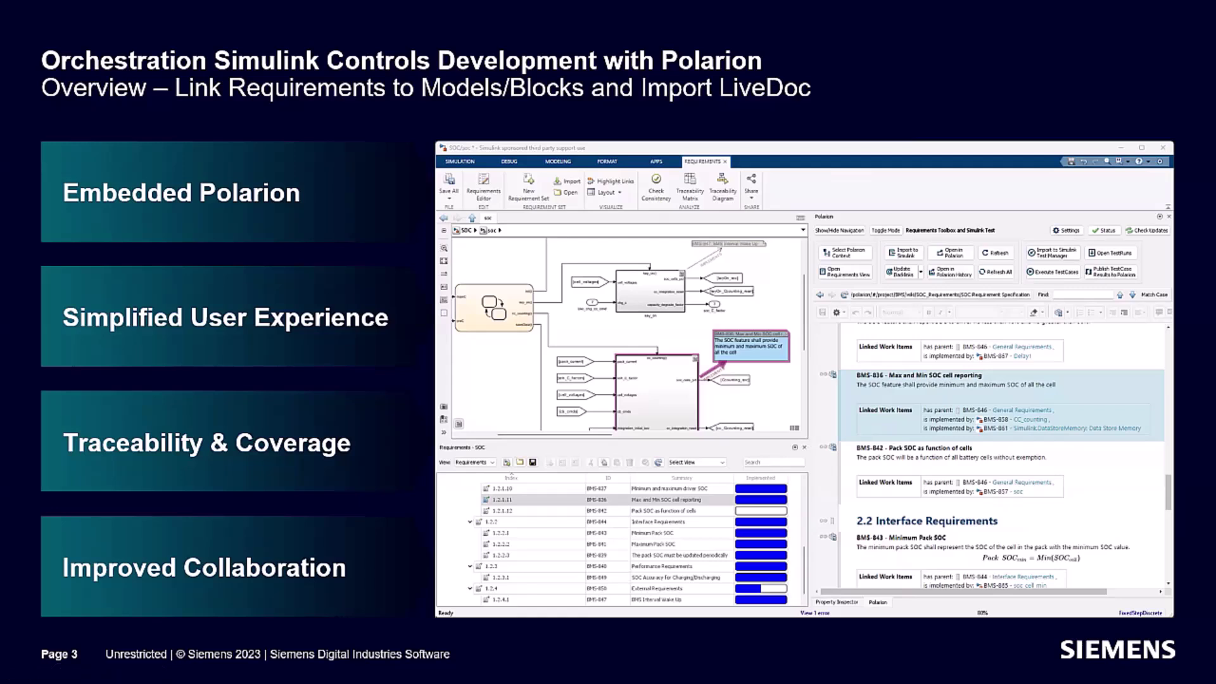
Switch to Simulink and look over the soc subsystem and the embedded Polarion project's navigation entries.
key("alt+Tab")
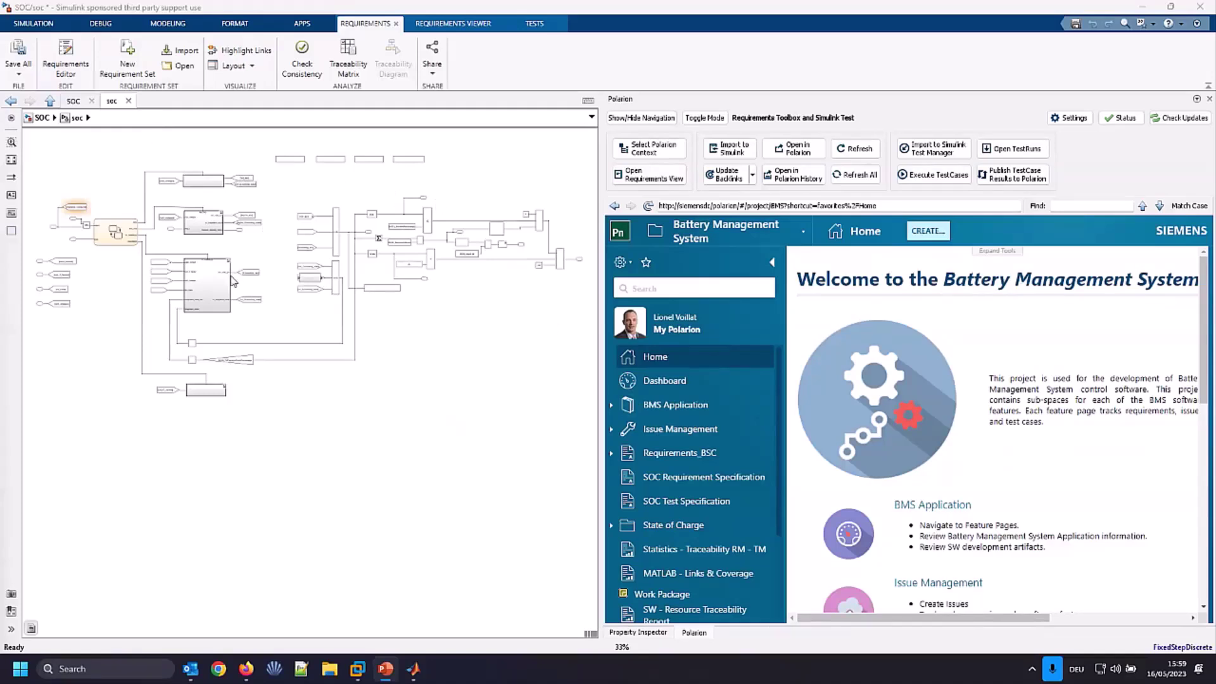
left_click(340, 245)
left_click(416, 358)
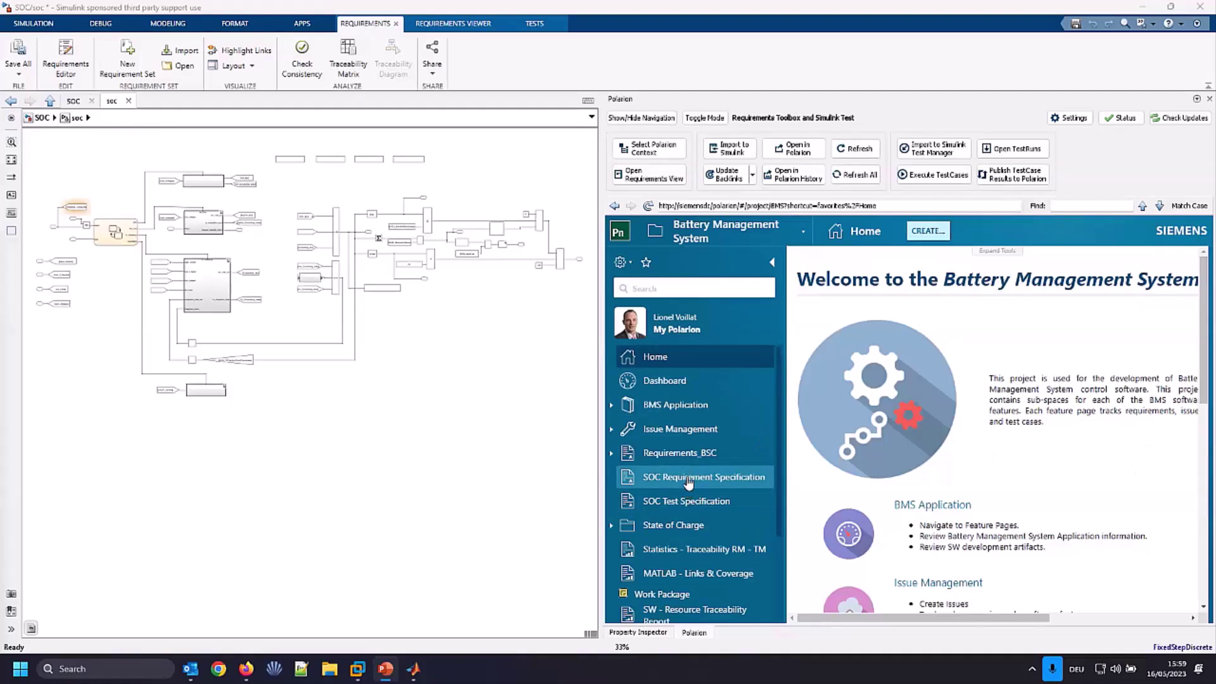
scroll(978, 474, "down", 5)
scroll(979, 473, "up", 5)
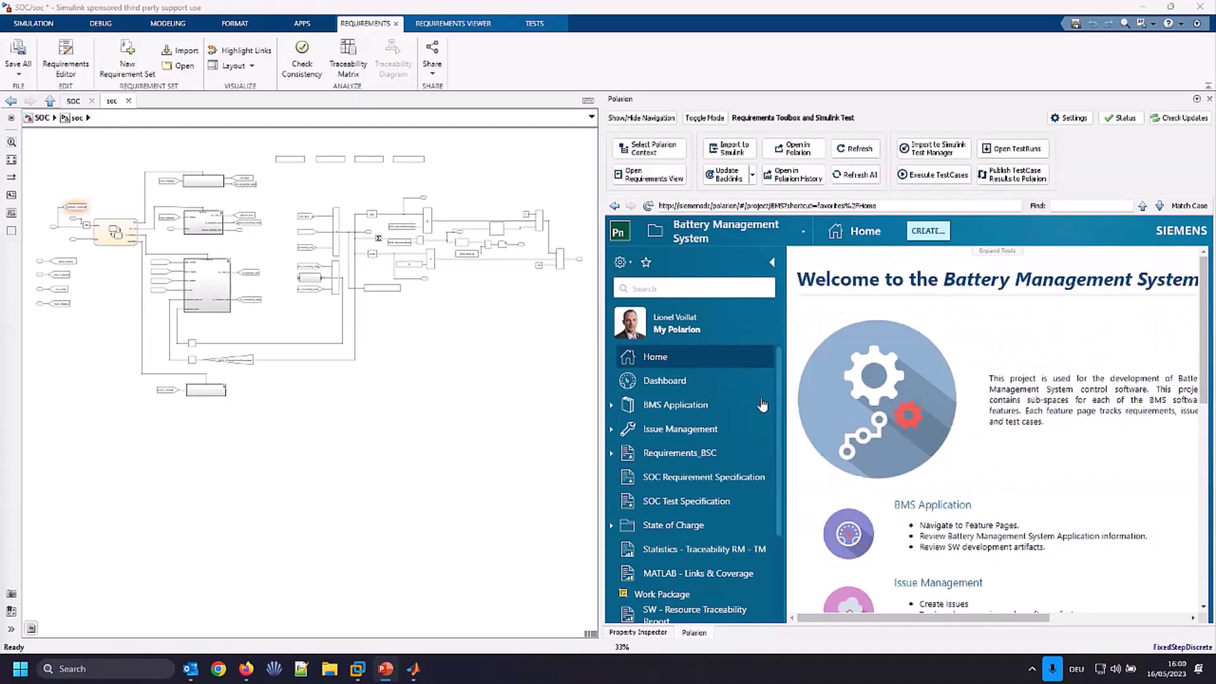
Open the requirements view for the SOC model and look through the imported SOC Requirement Specification entries.
left_click(636, 180)
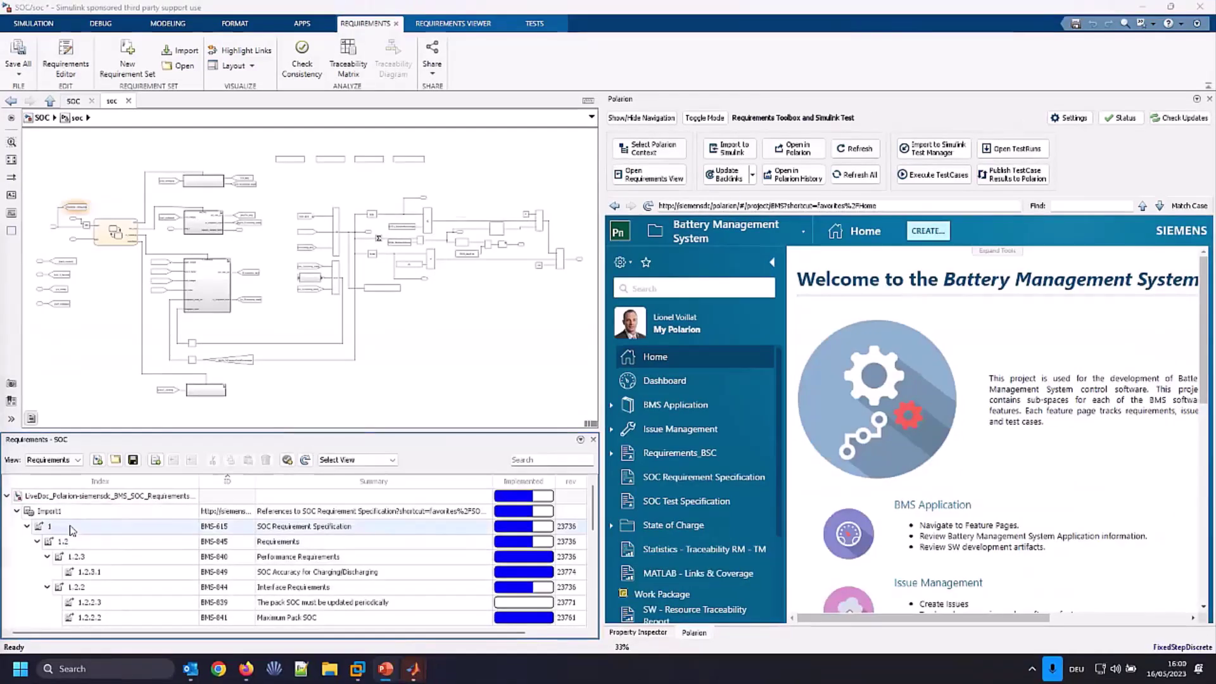
scroll(142, 562, "down", 3)
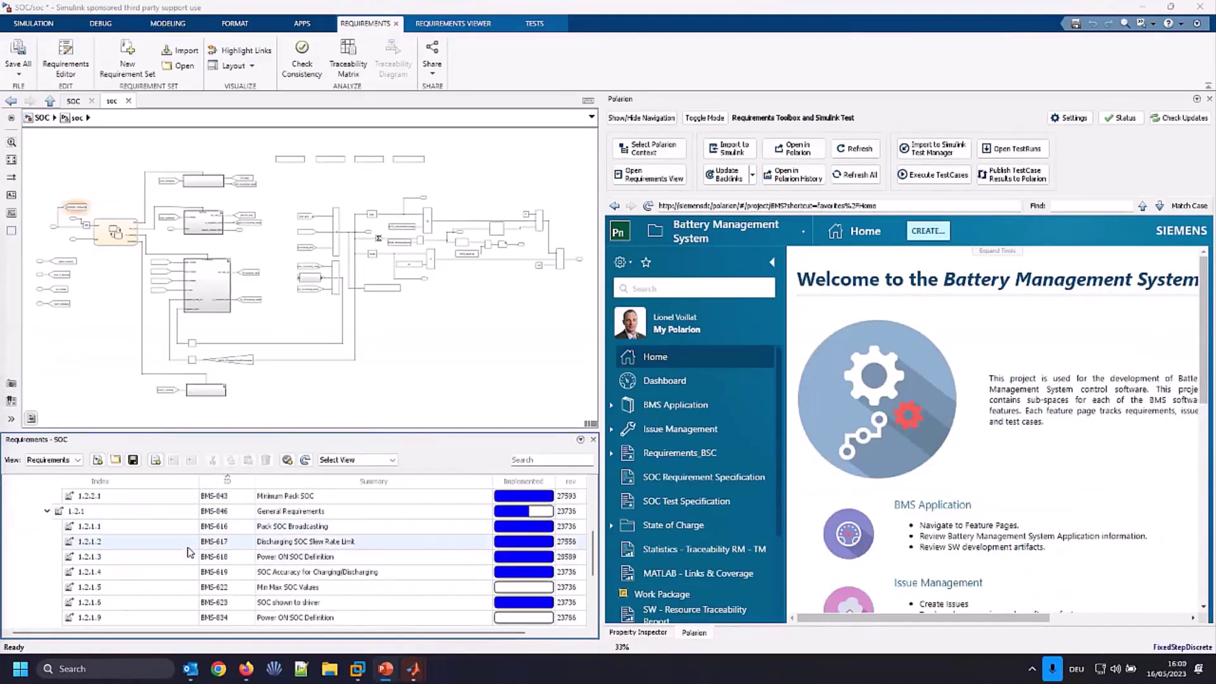
scroll(241, 557, "up", 3)
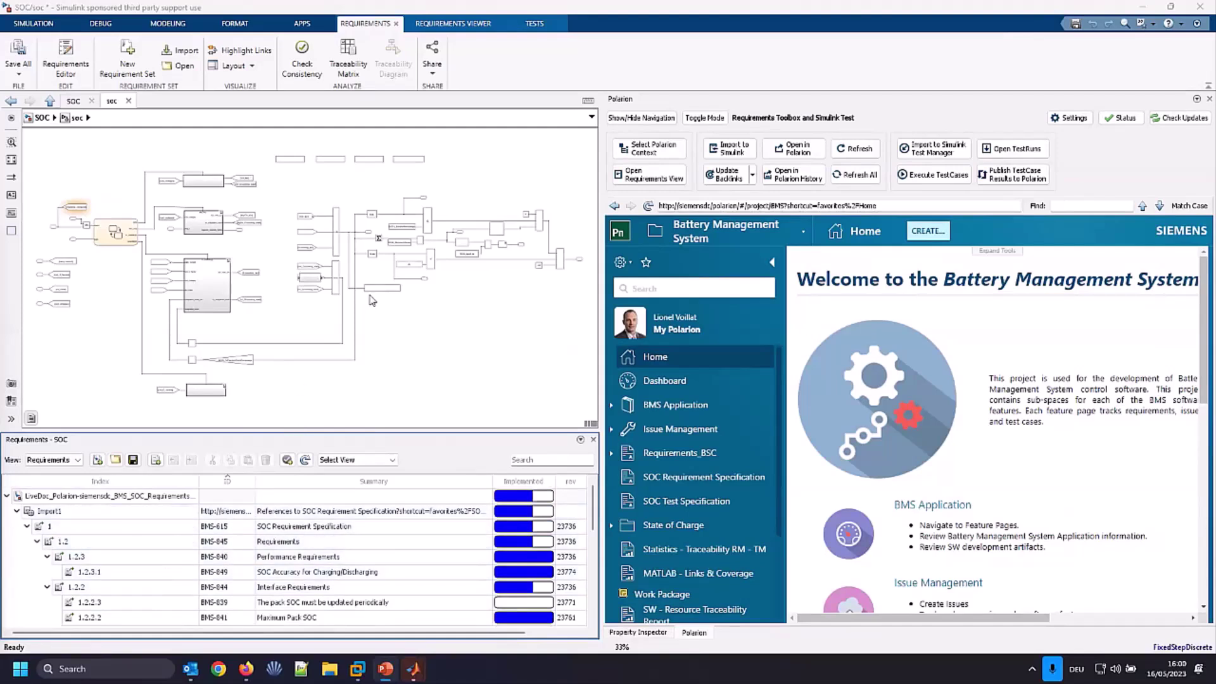
Highlight the model's requirement links and show the requirement linked to the CC_counting block as an annotation on the diagram.
left_click(278, 278)
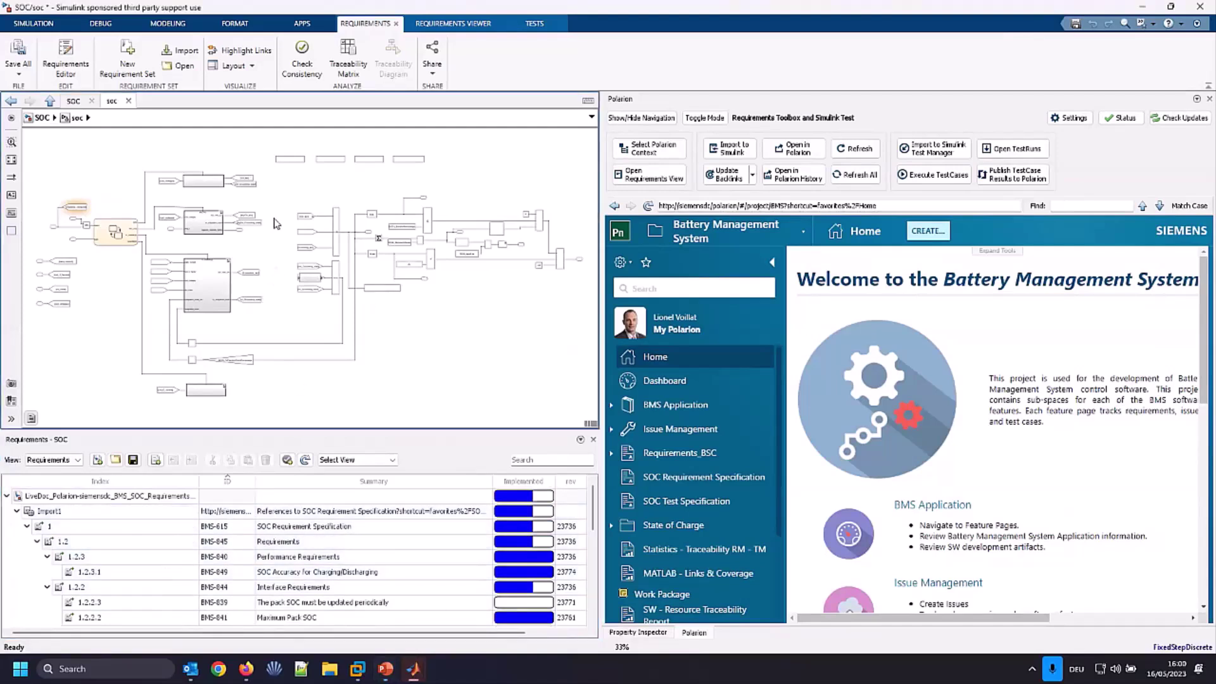
left_click(245, 52)
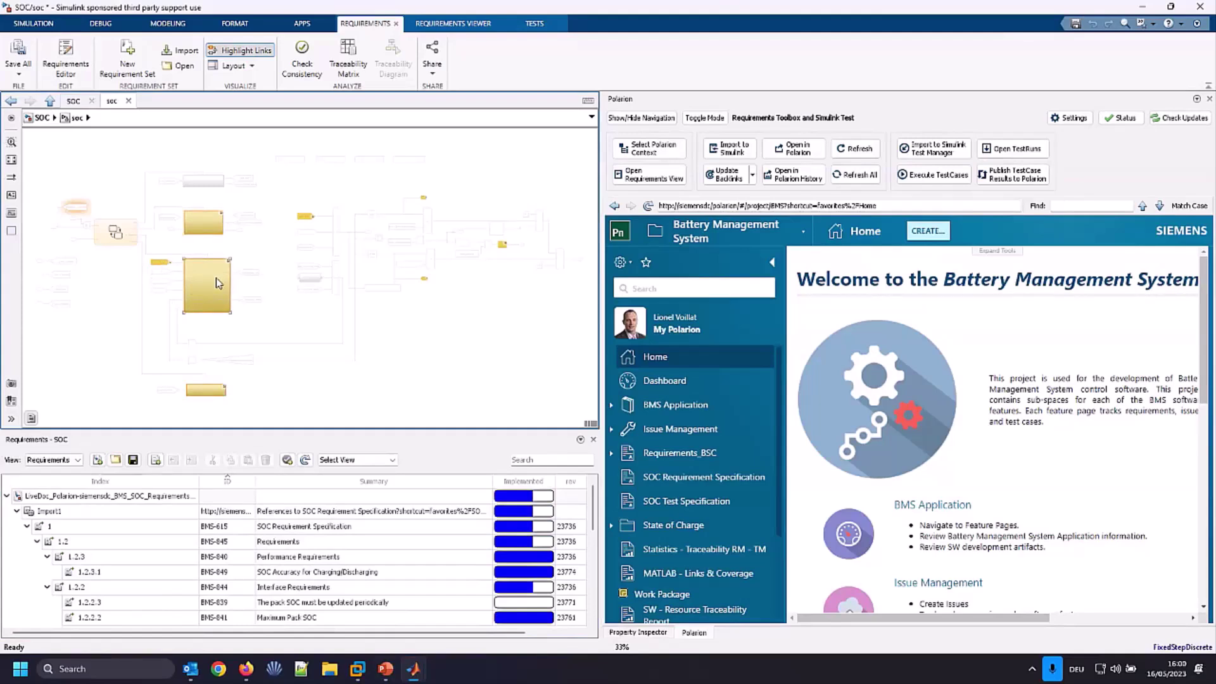
scroll(181, 296, "up", 3)
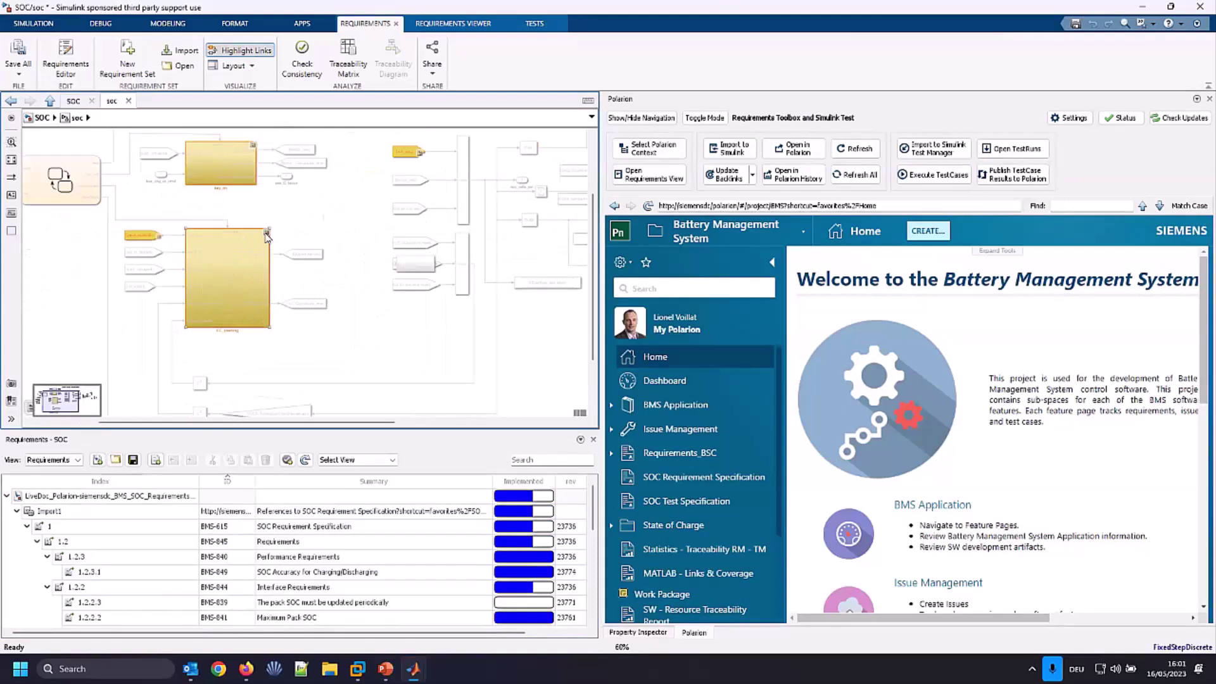
scroll(266, 235, "up", 1)
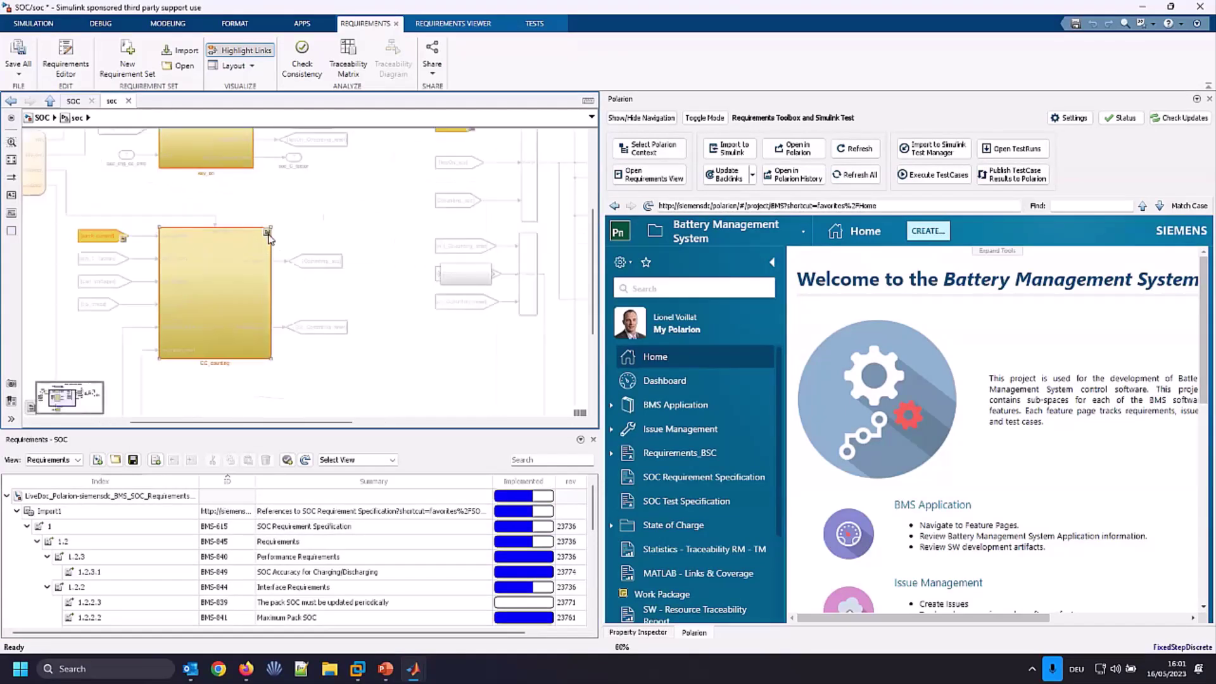
left_click(268, 237)
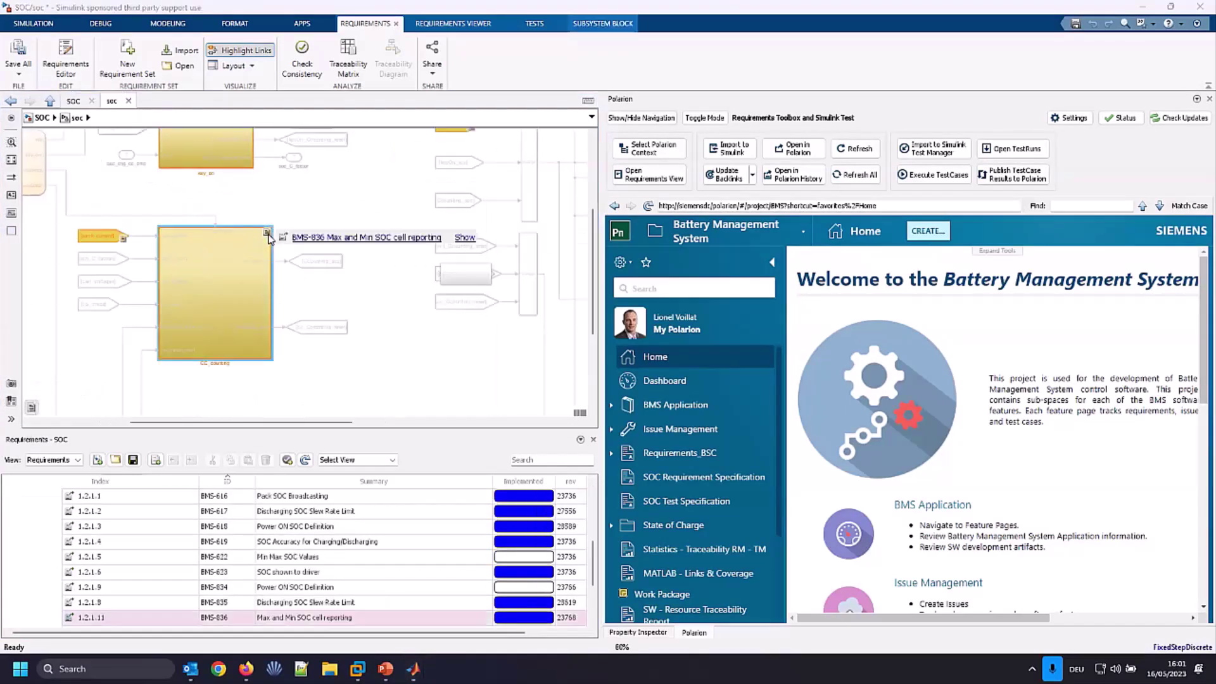
left_click(466, 239)
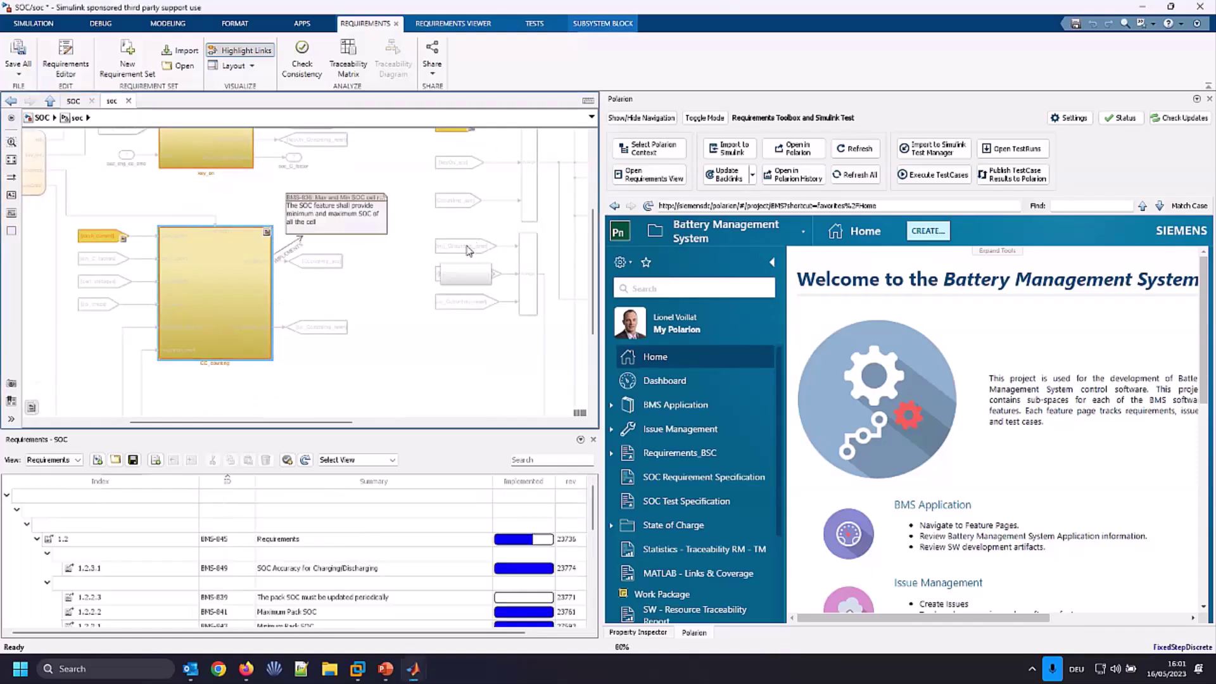
left_click(335, 215)
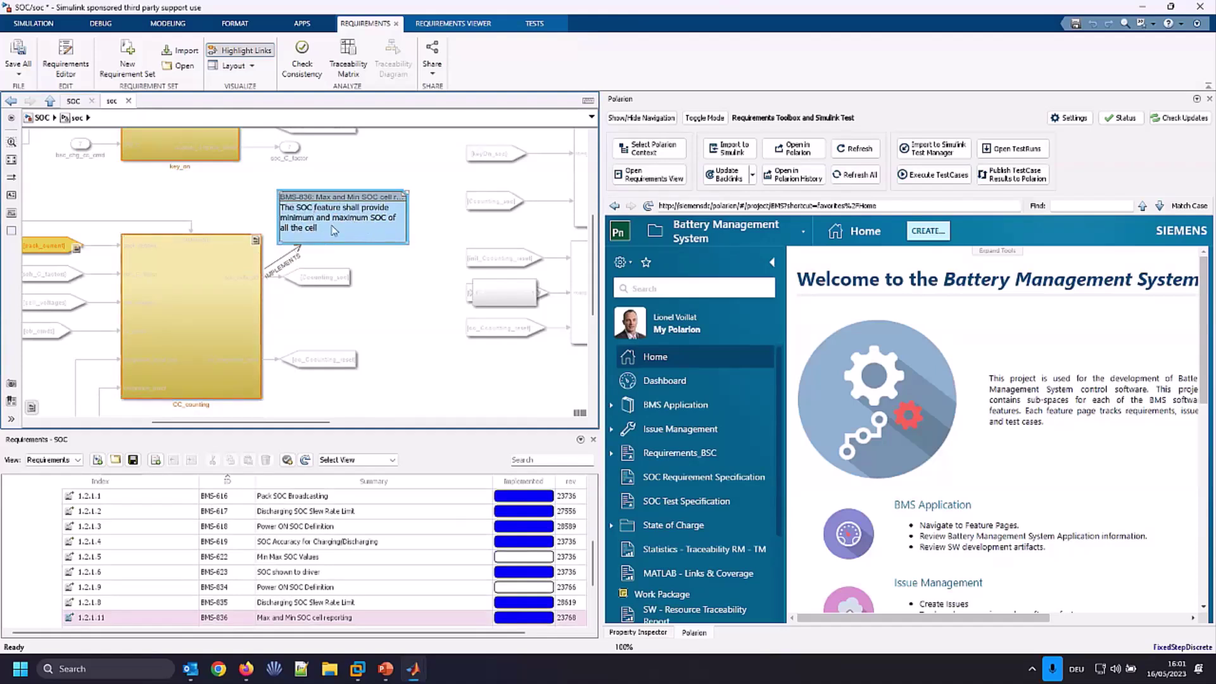
Open requirement BMS-836, Max and Min SOC cell reporting, in the embedded Polarion document and collapse the navigation sidebar.
left_click(314, 620)
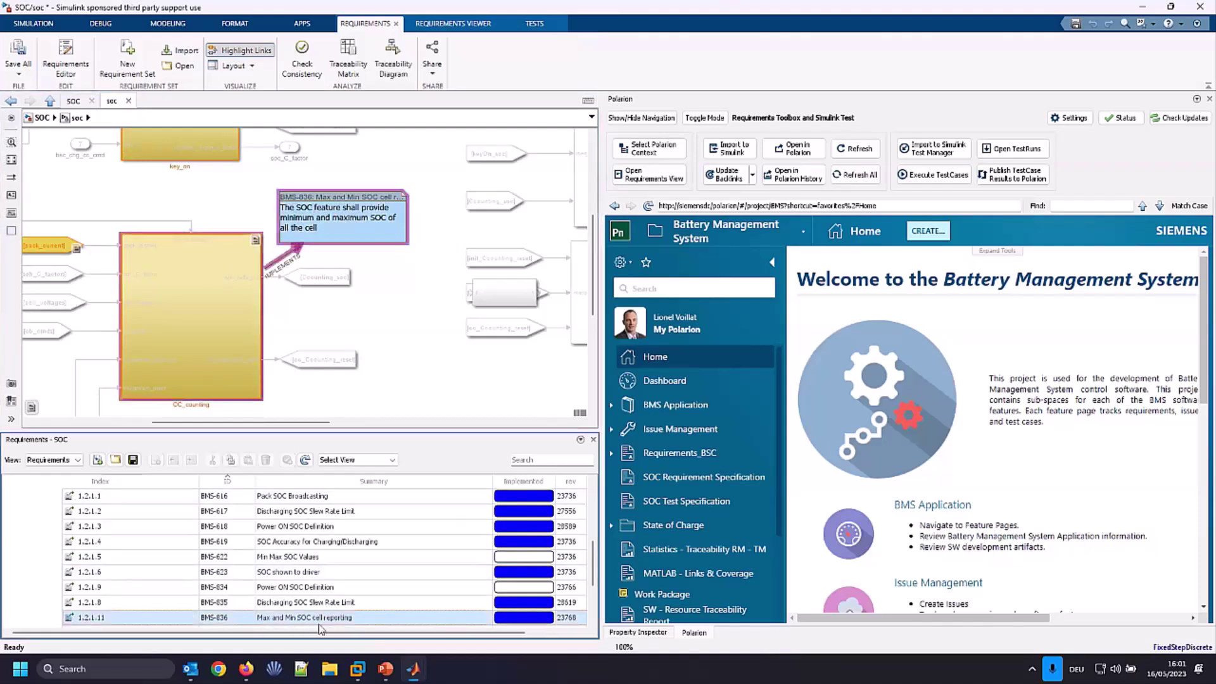
left_click(797, 149)
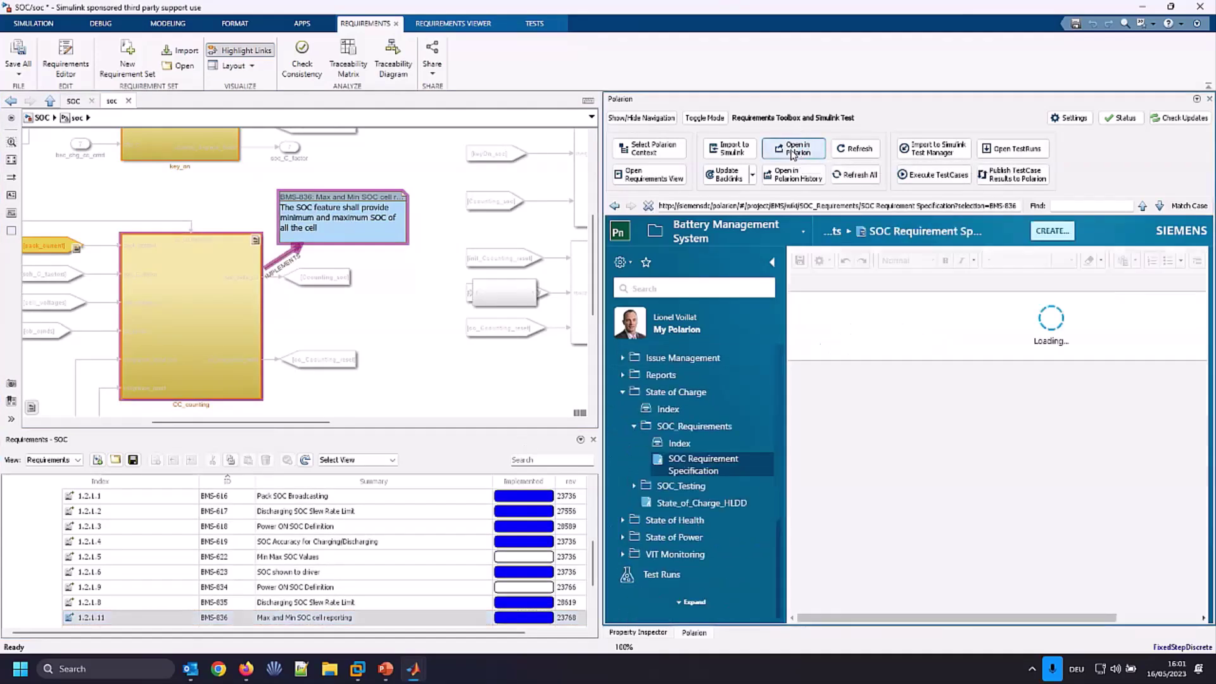
left_click(772, 263)
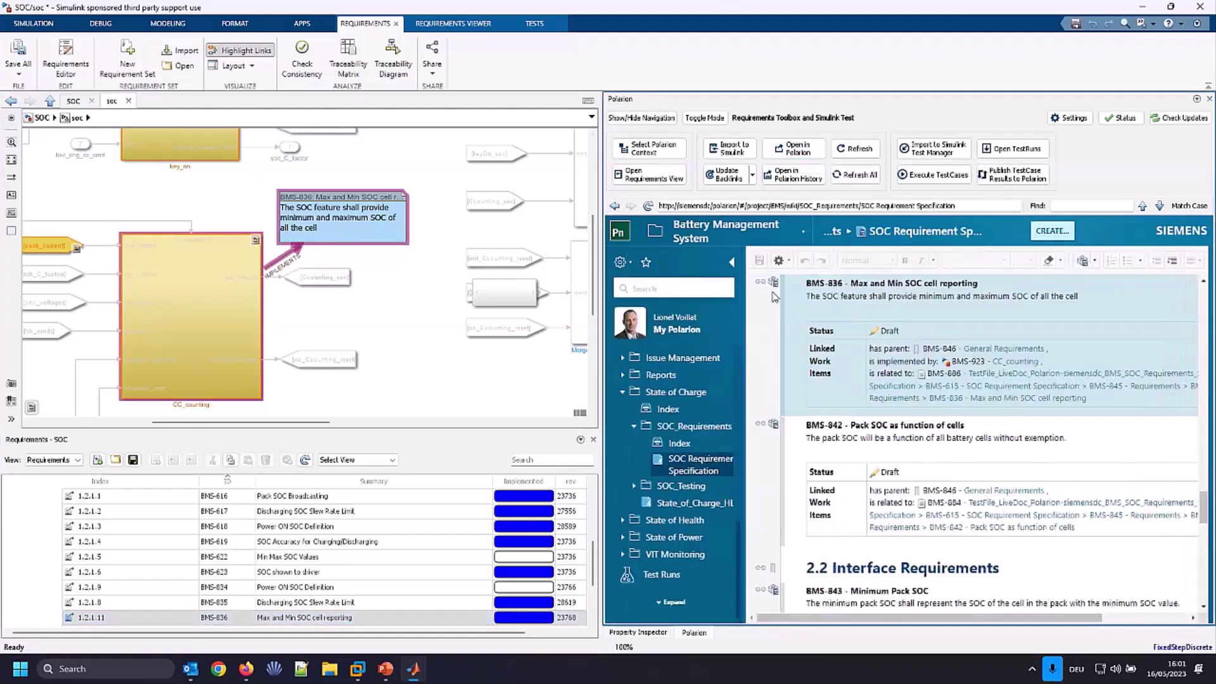
left_click(607, 292)
left_click(785, 263)
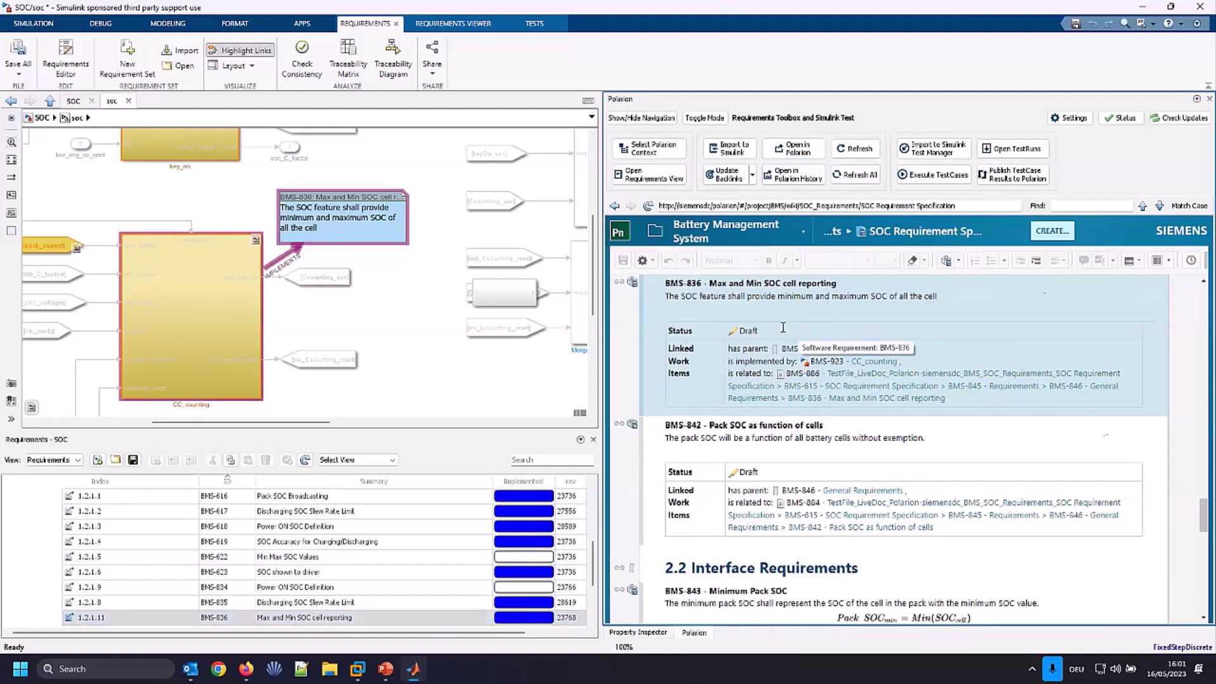
Open the CC_counting work item that implements BMS-836 from its linked work items, and collapse the navigation sidebar.
scroll(692, 294, "up", 1)
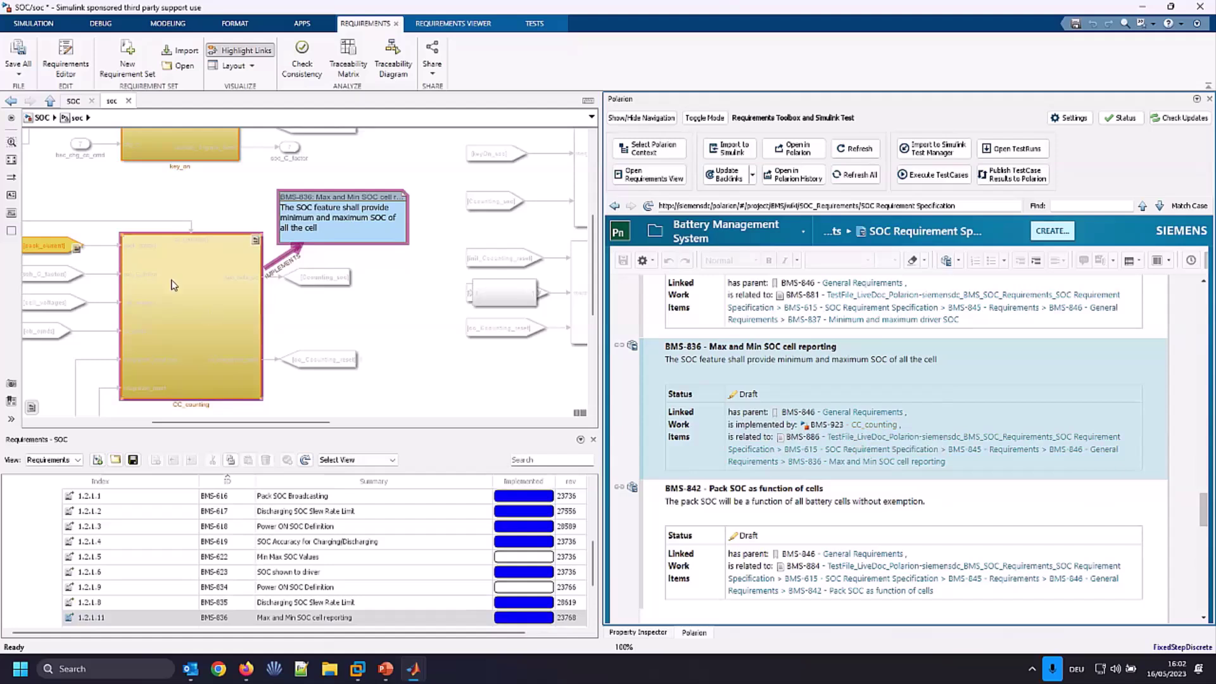
scroll(178, 276, "up", 3)
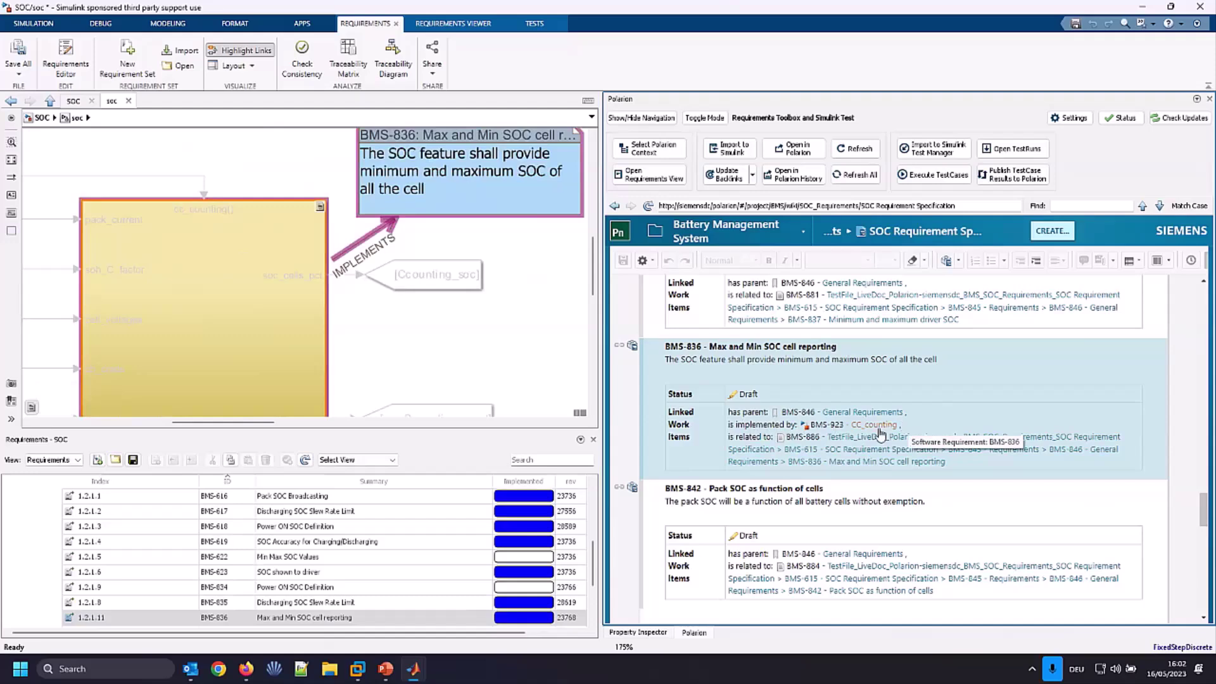
scroll(323, 308, "down", 2)
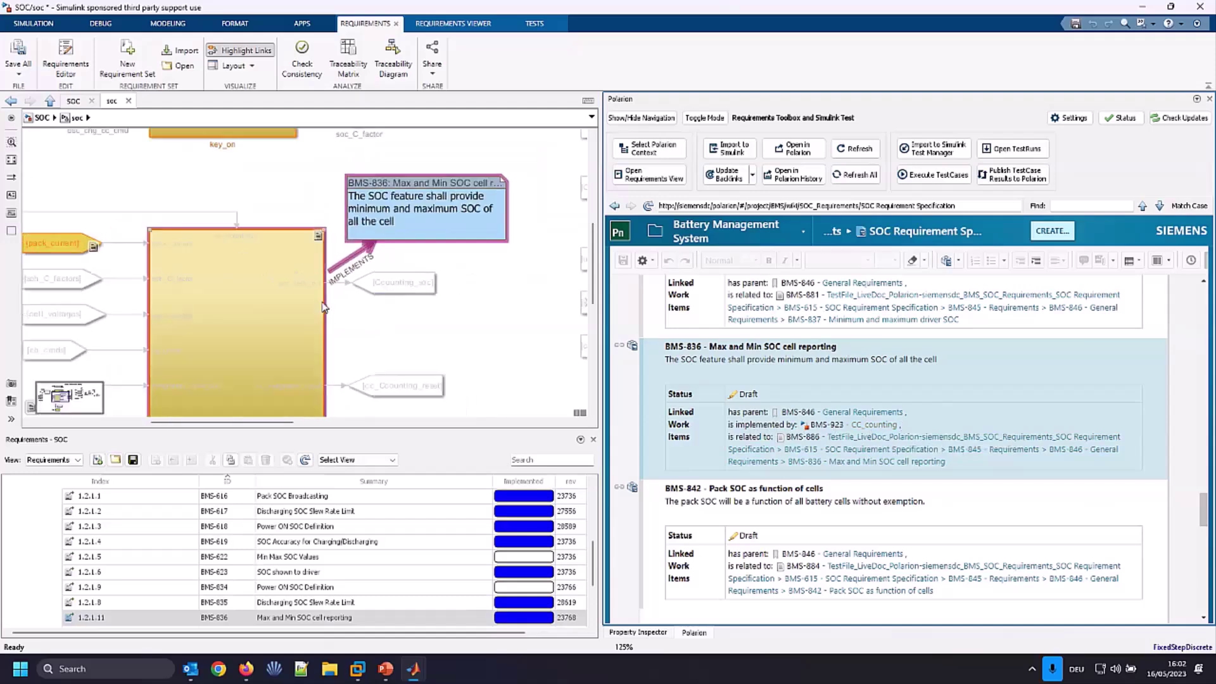
left_click(864, 430)
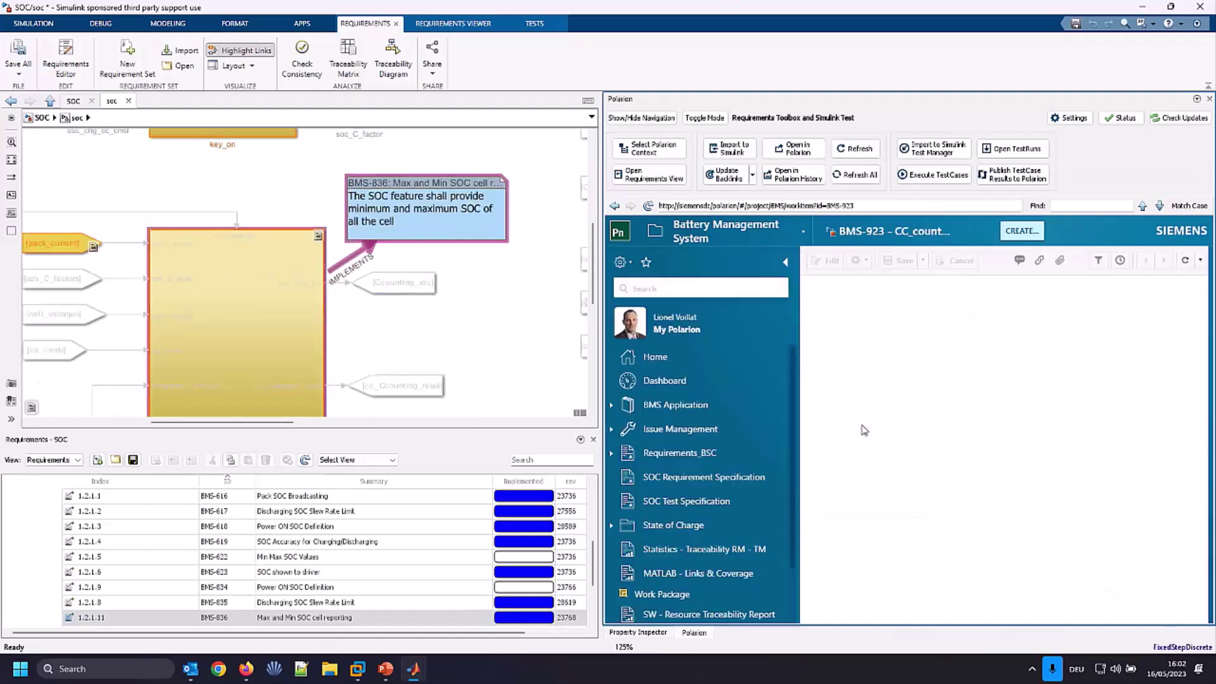
left_click(785, 262)
Open the CC_counting subsystem in the model and compare it with the diagram in the work item's description.
scroll(950, 371, "down", 5)
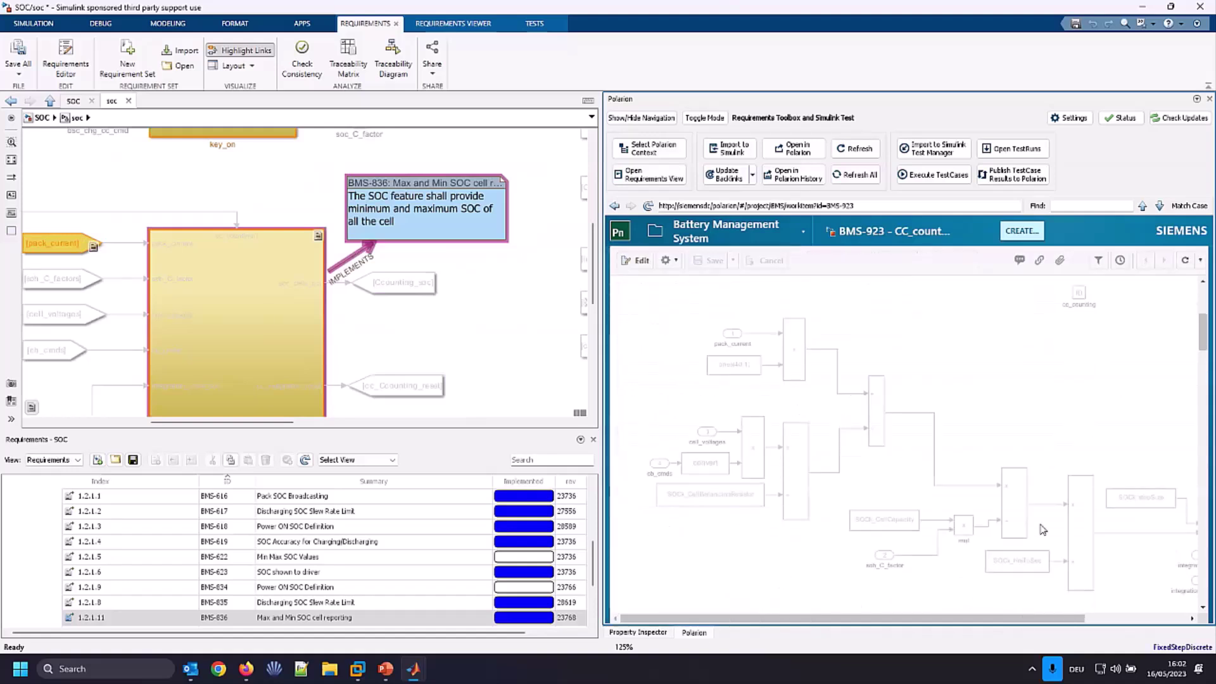
double_click(238, 263)
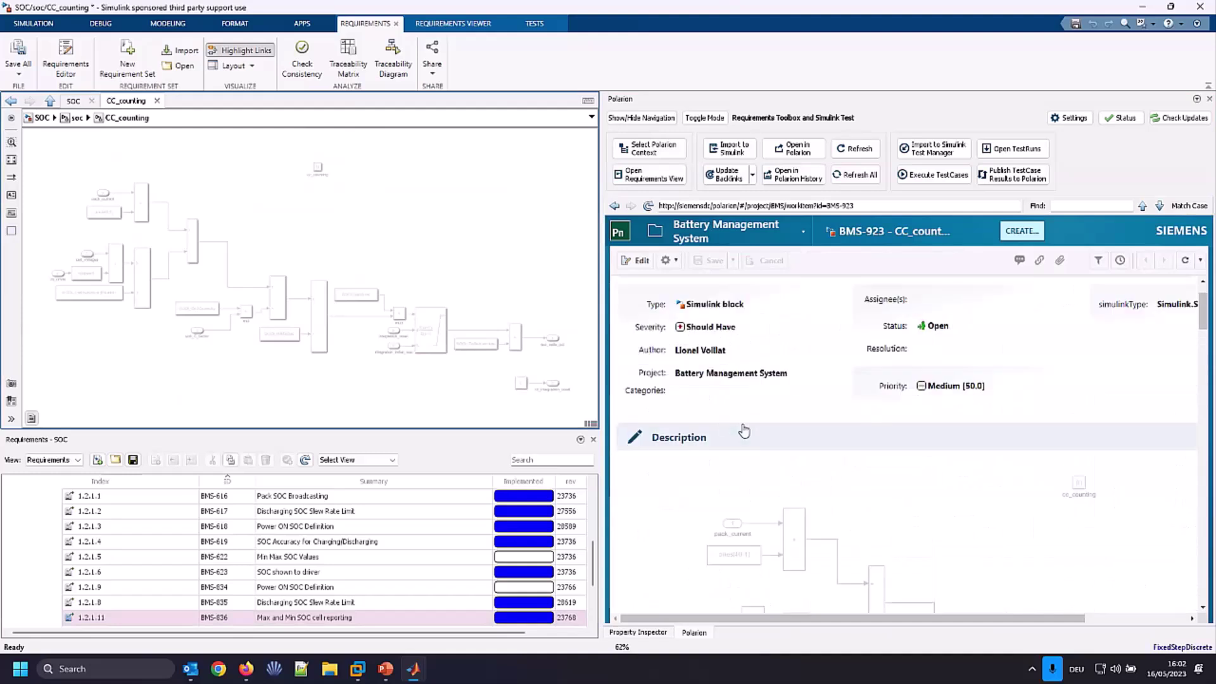
left_click(757, 335)
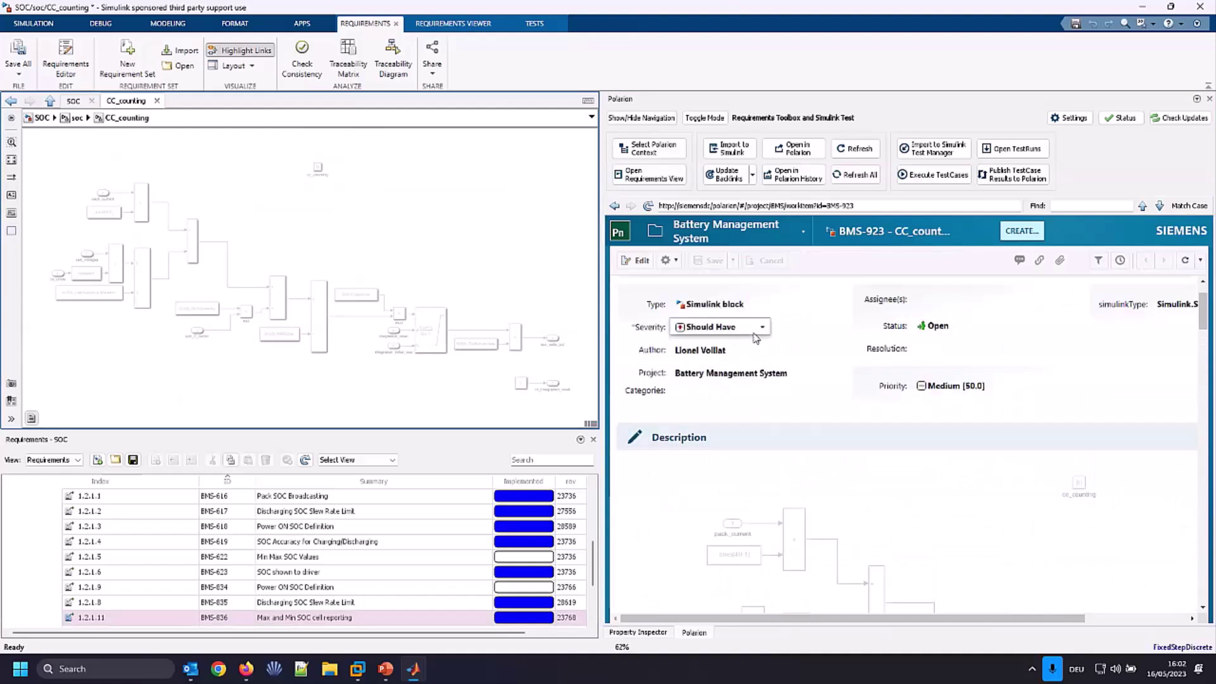
left_click(747, 392)
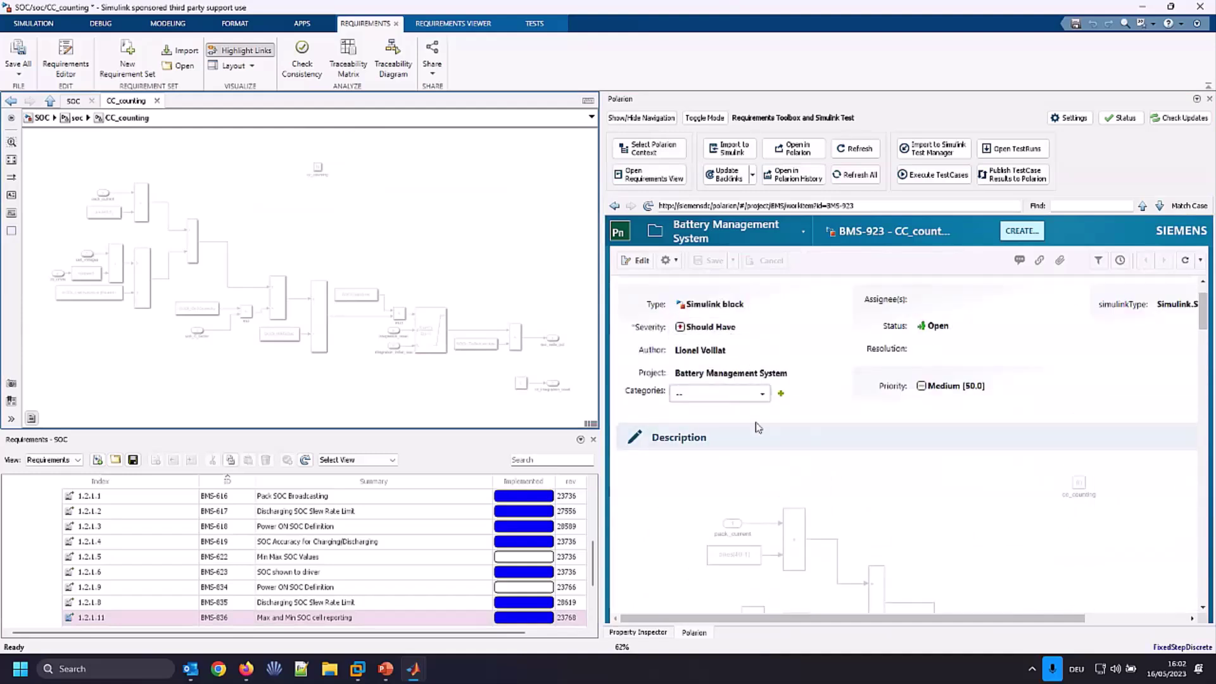
scroll(736, 525, "down", 1)
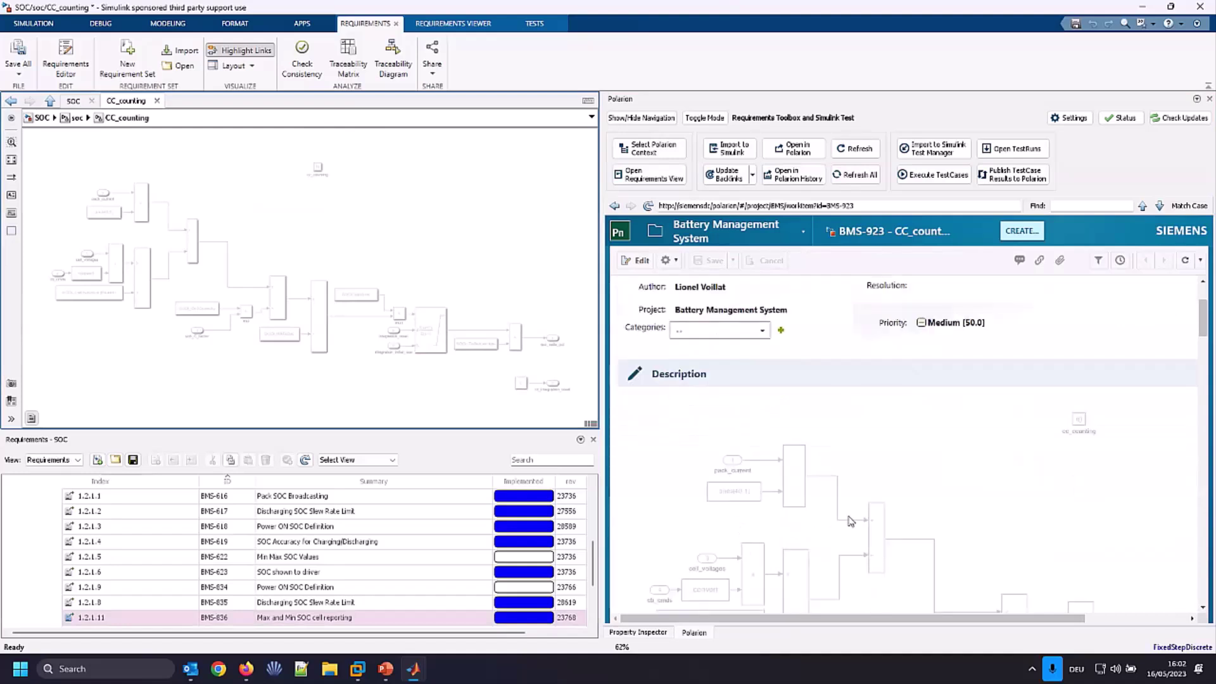
scroll(764, 520, "down", 1)
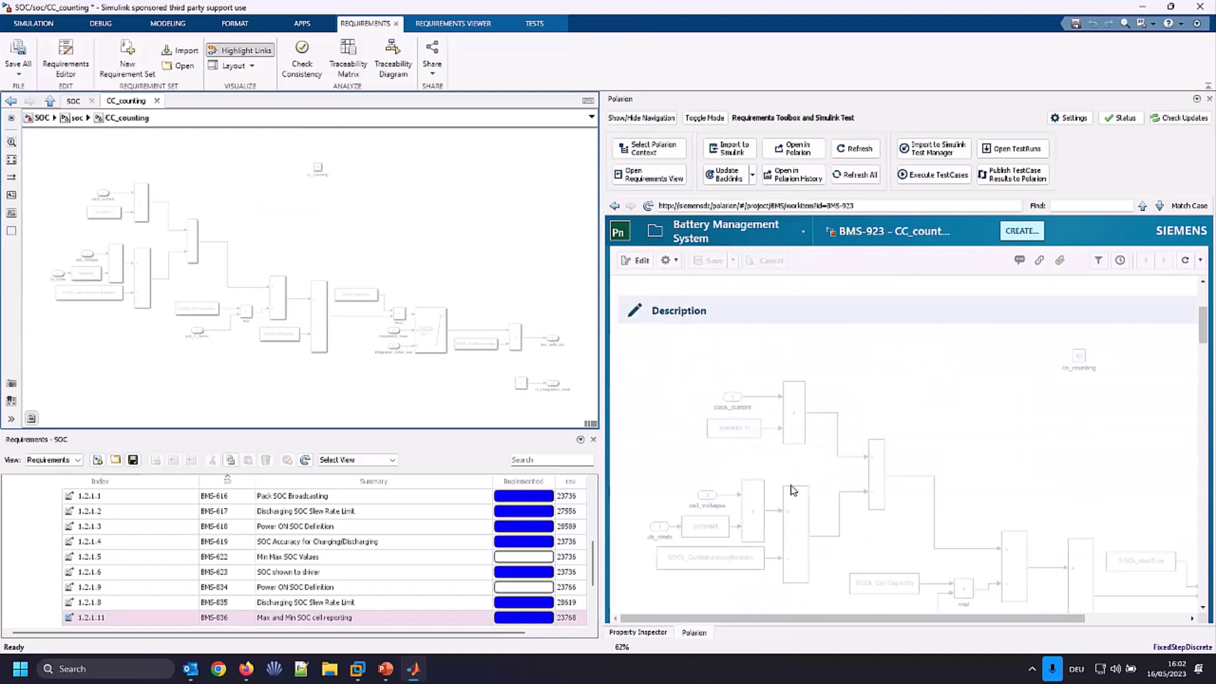
Examine the CC_counting work item's MATLAB property table, linked work items, hyperlinks and attachments.
scroll(794, 490, "down", 3)
scroll(792, 493, "down", 2)
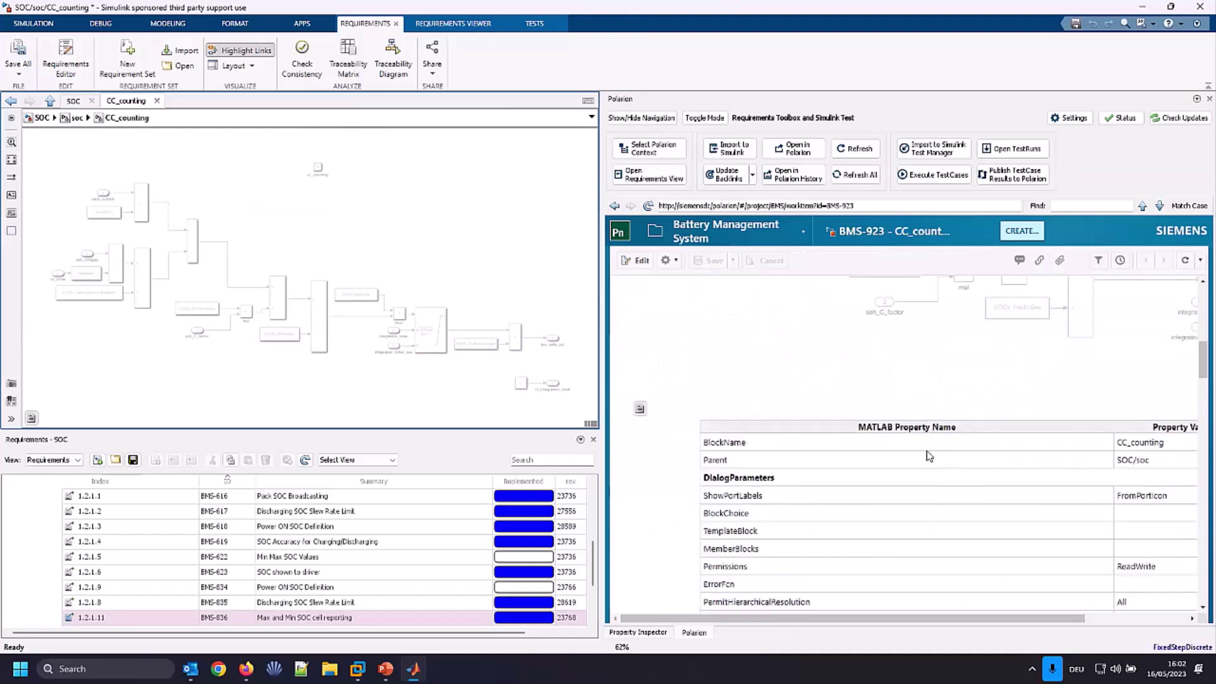
left_click_drag(932, 624, 979, 624)
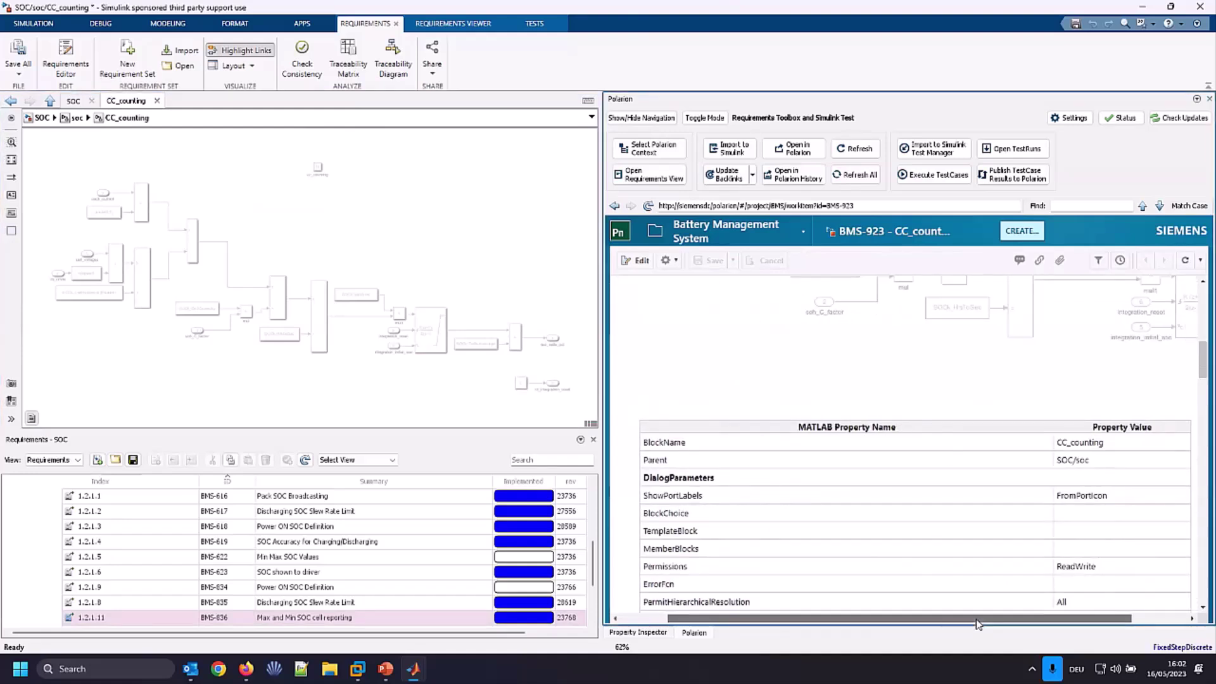
scroll(1046, 486, "down", 3)
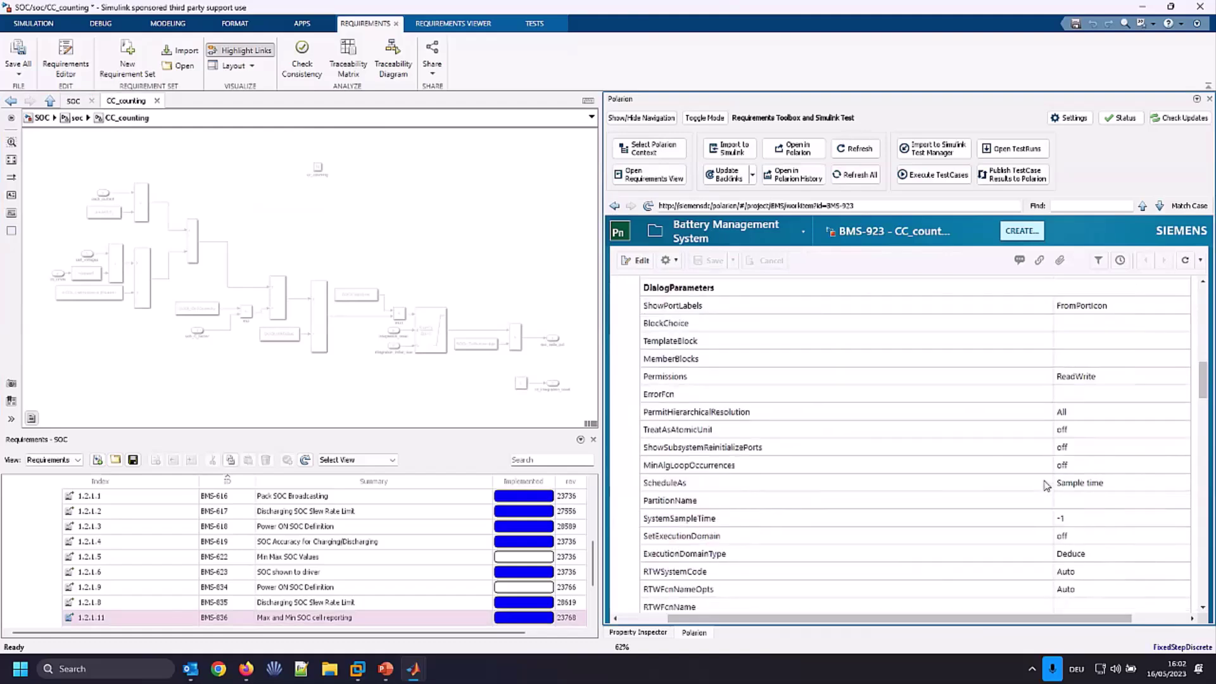
scroll(1046, 485, "down", 10)
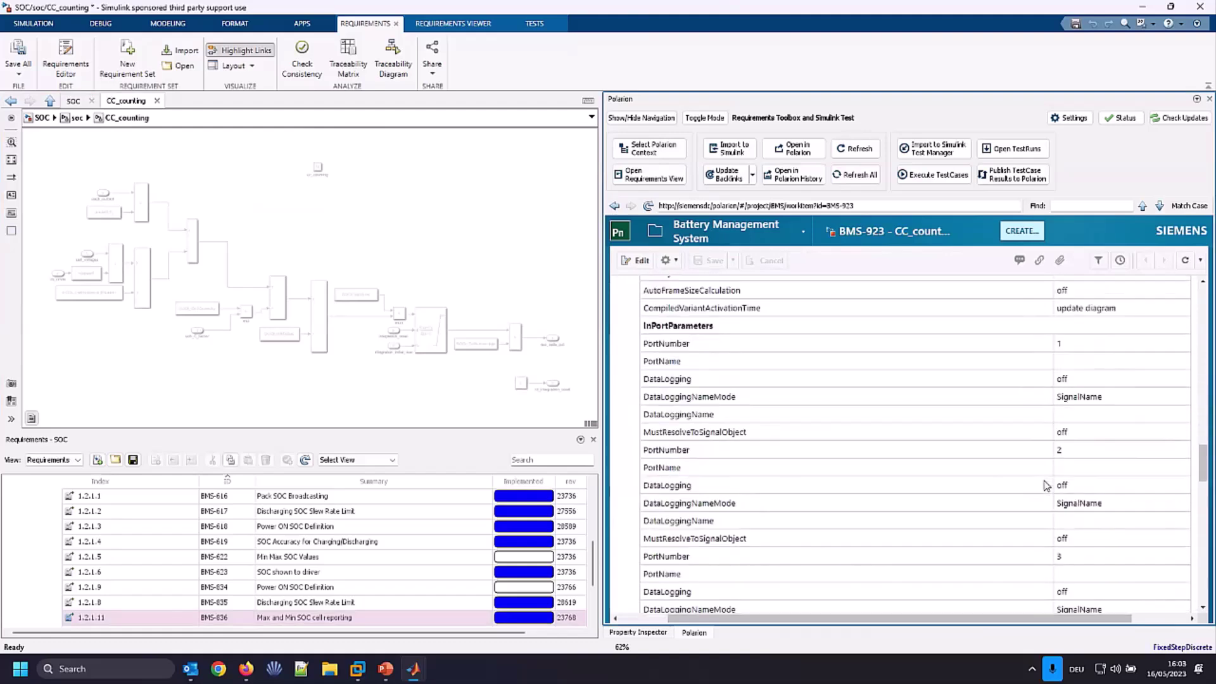
scroll(1046, 485, "down", 3)
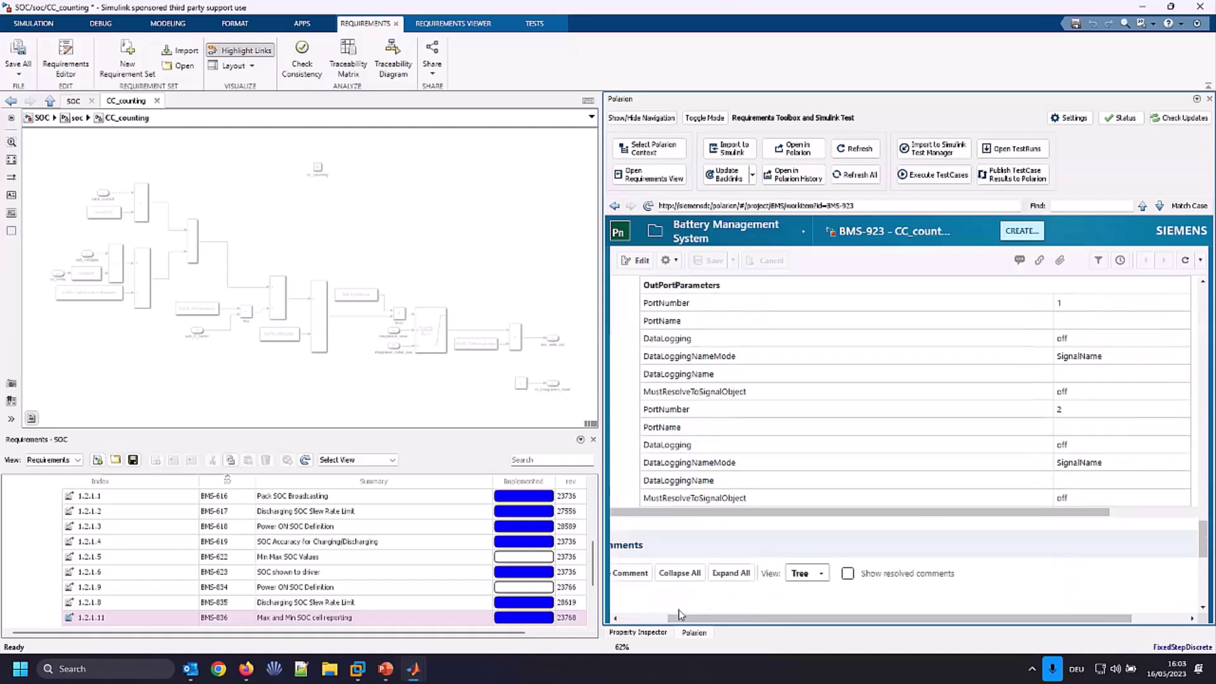
left_click(656, 622)
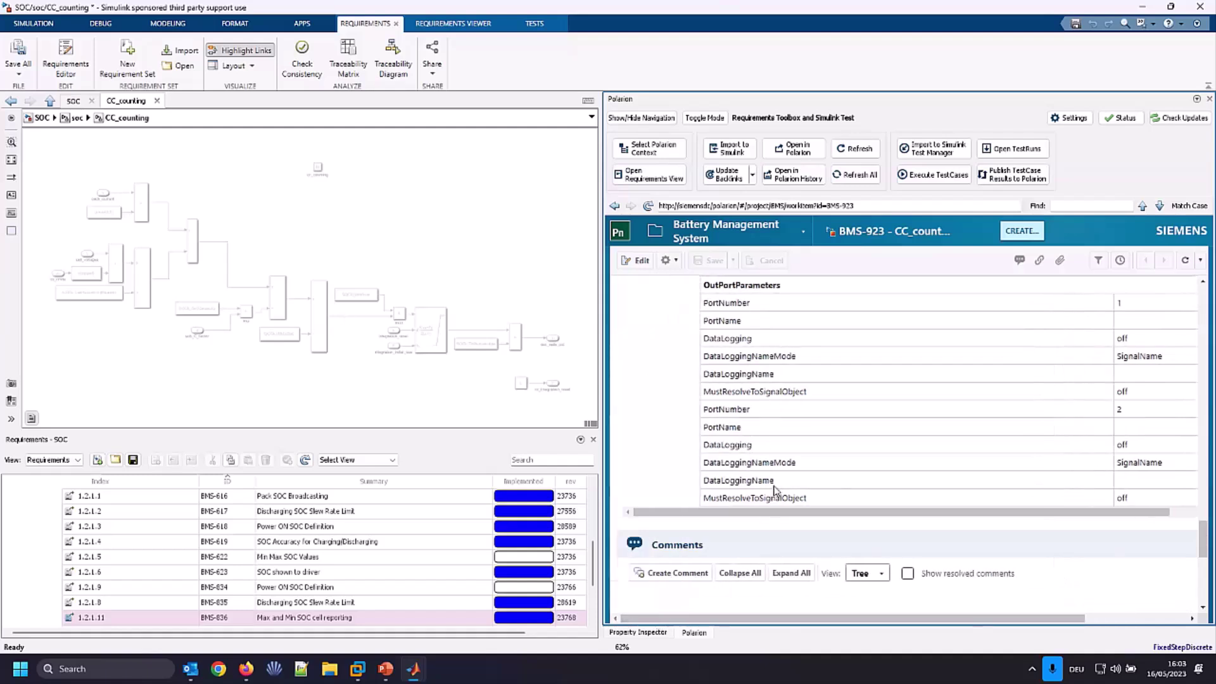
scroll(777, 491, "down", 3)
scroll(778, 494, "down", 2)
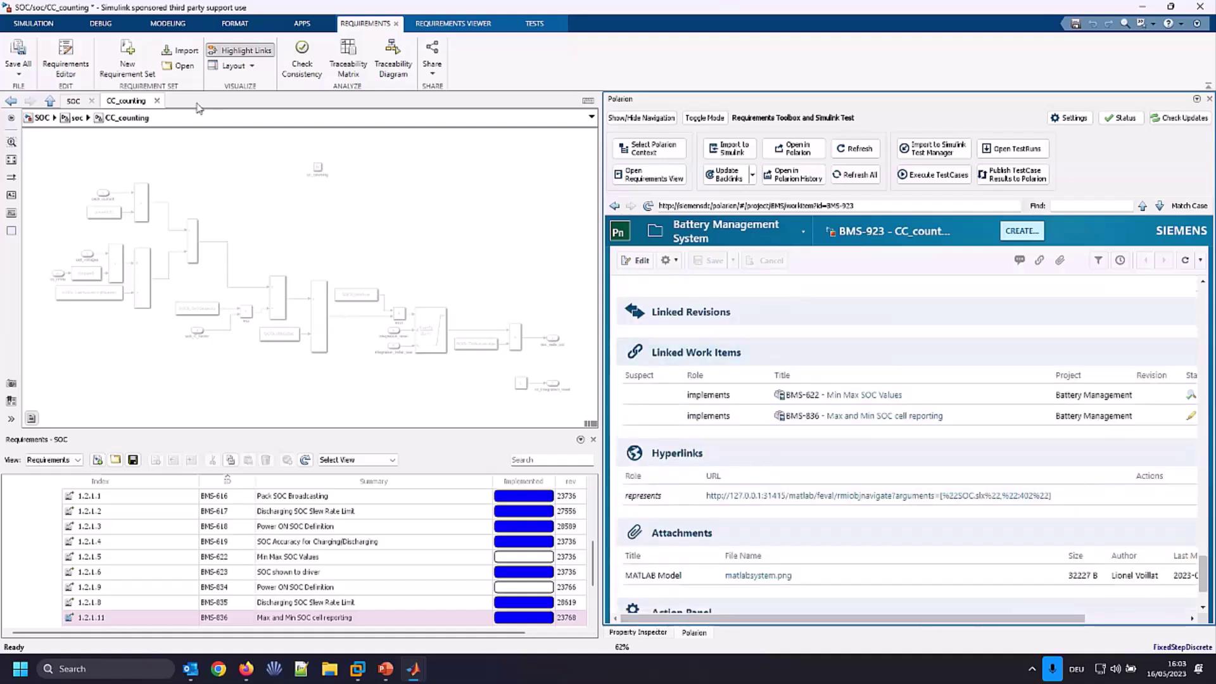
Close the CC_counting subsystem in the model editor.
left_click(158, 101)
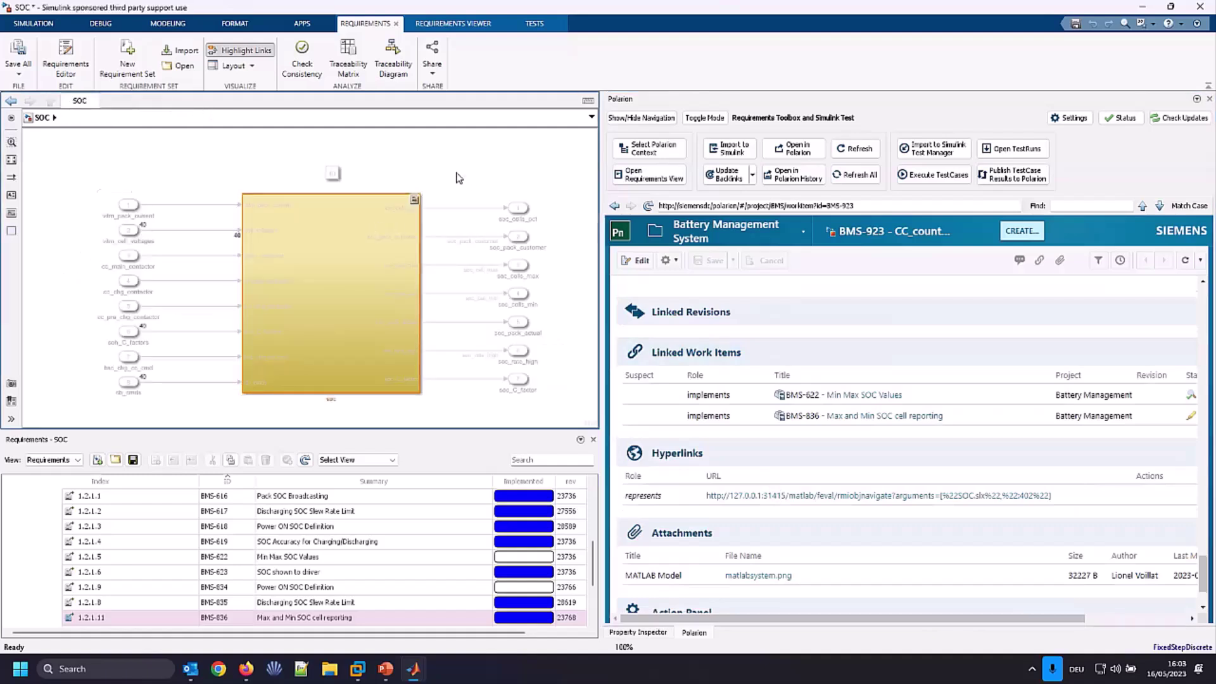
Open the soc subsystem in the model and follow the CC_counting work item's represents hyperlink to its Simulink block.
left_click(55, 117)
left_click(73, 132)
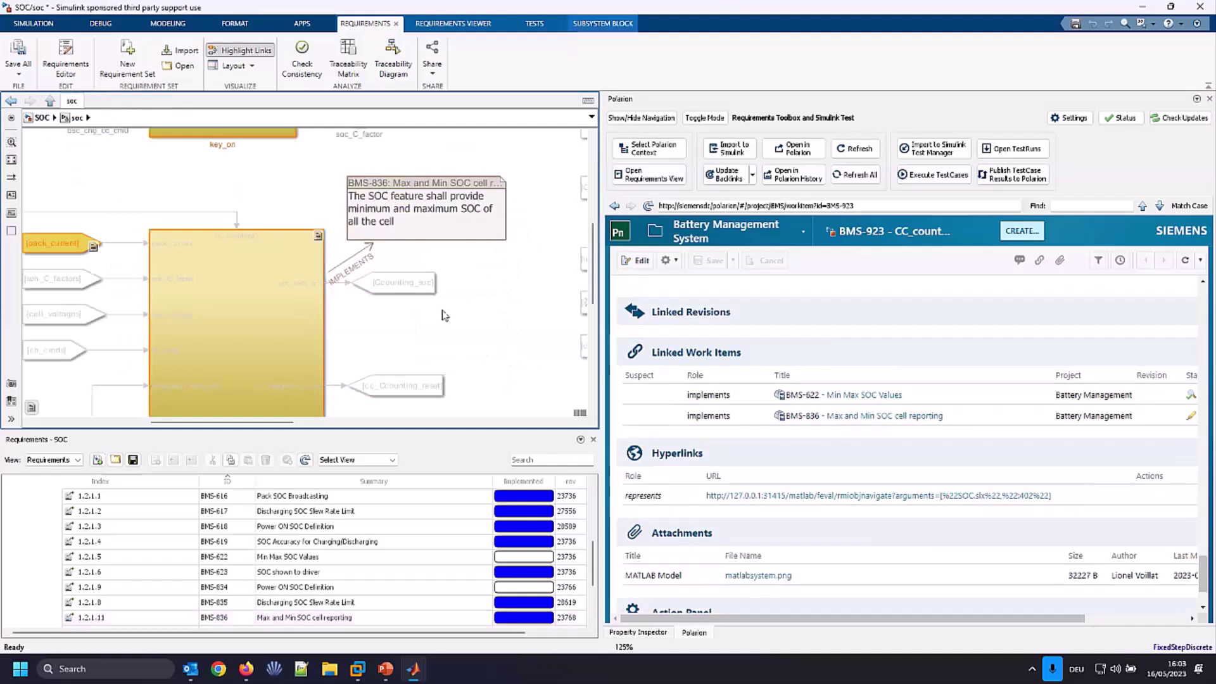
key("space")
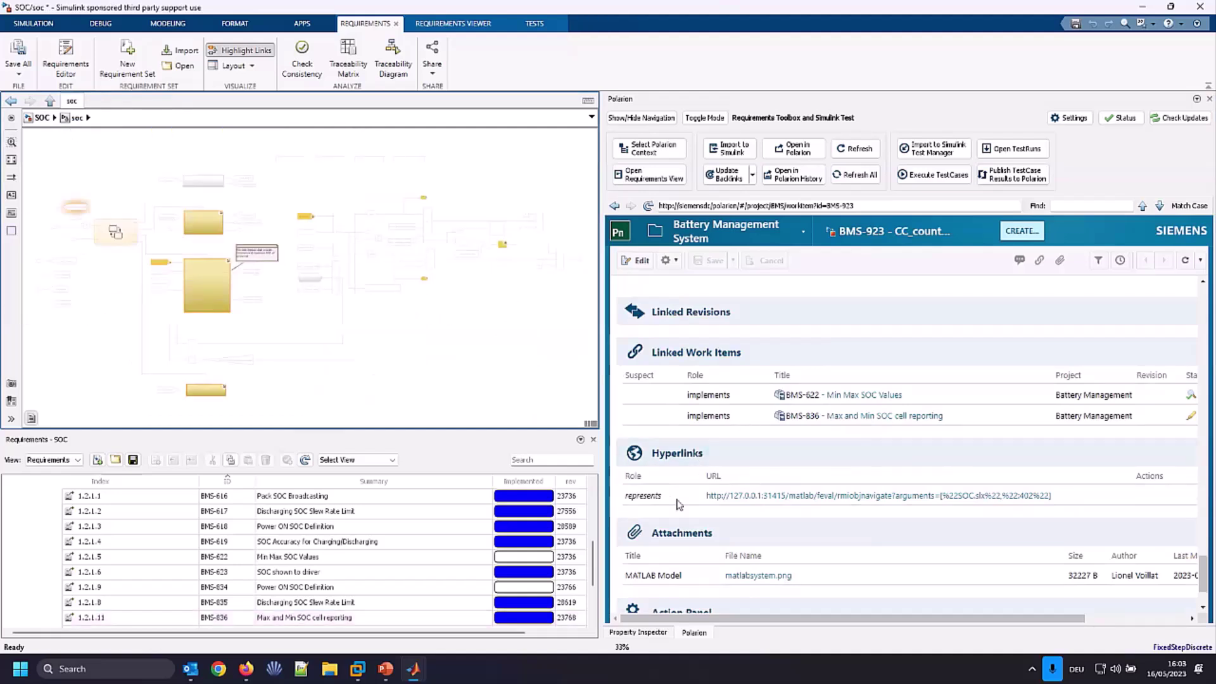
left_click(838, 504)
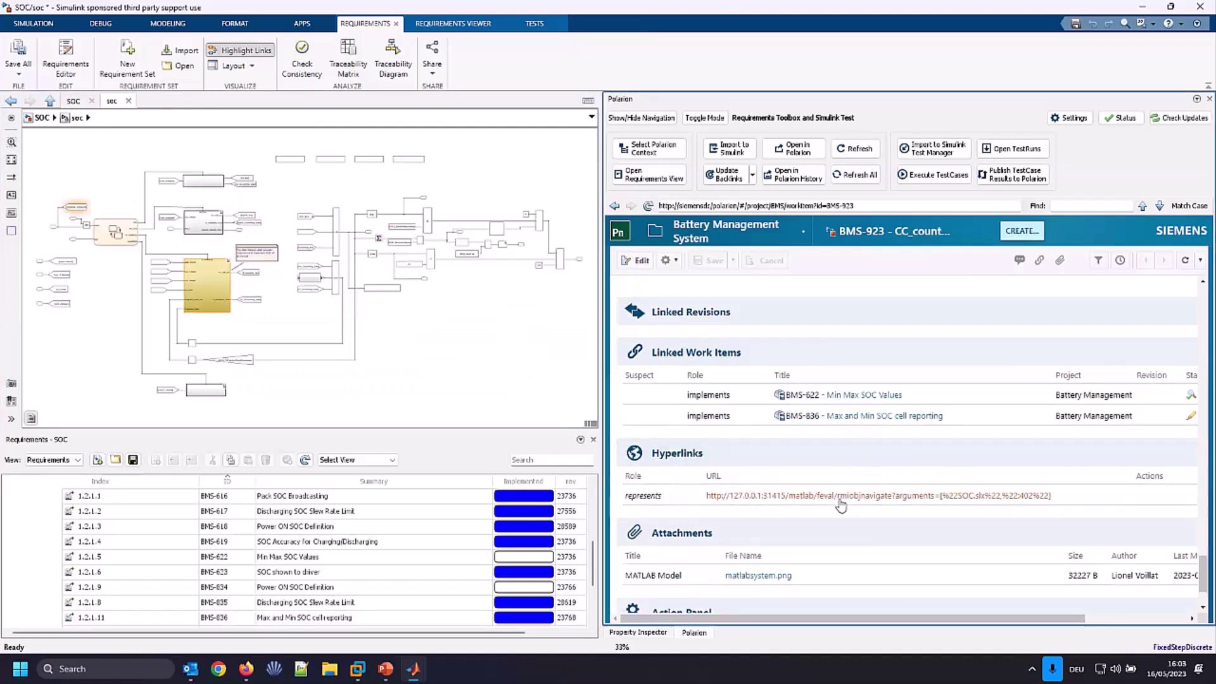
left_click(213, 285)
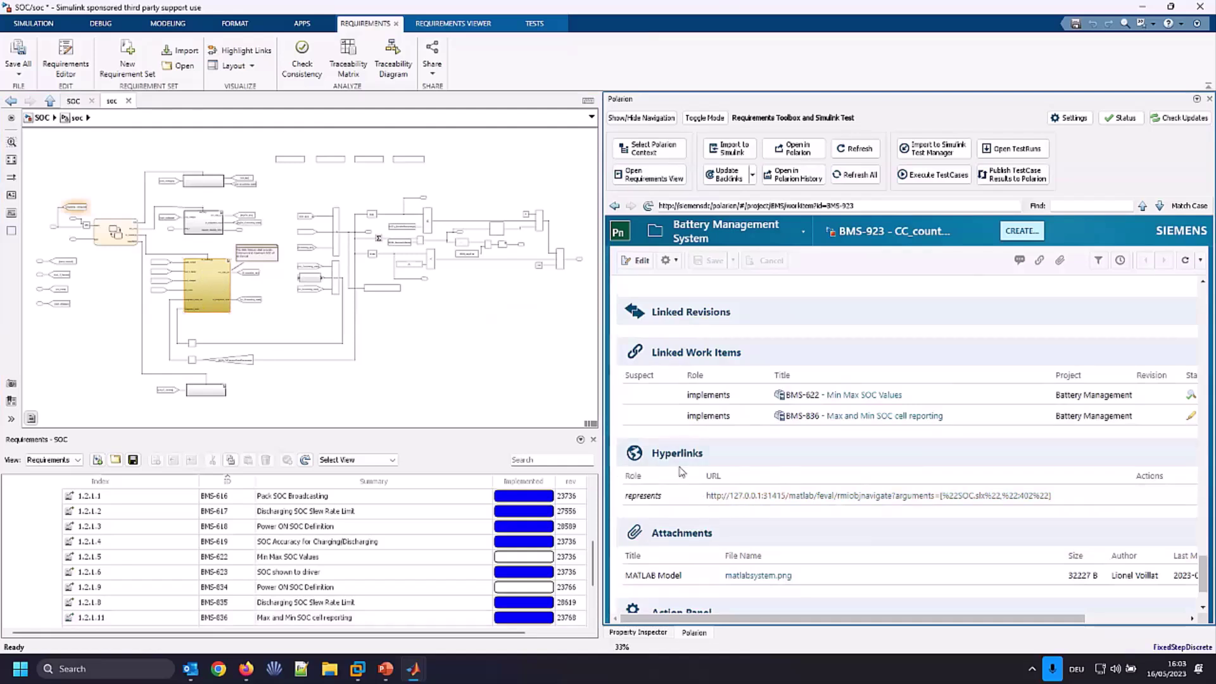
left_click(213, 291)
Trace requirement BMS-849, SOC Accuracy for Charging/Discharging, to its implementing block and show that block's linked requirements.
scroll(684, 456, "up", 15)
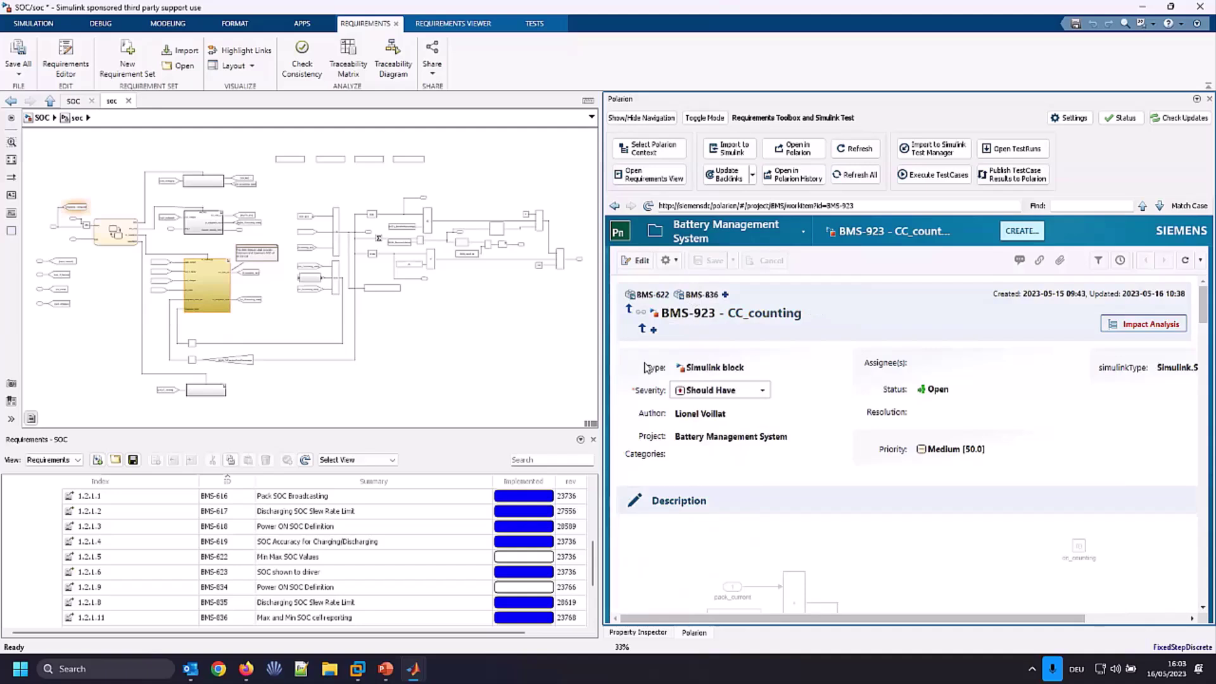
scroll(527, 564, "up", 10)
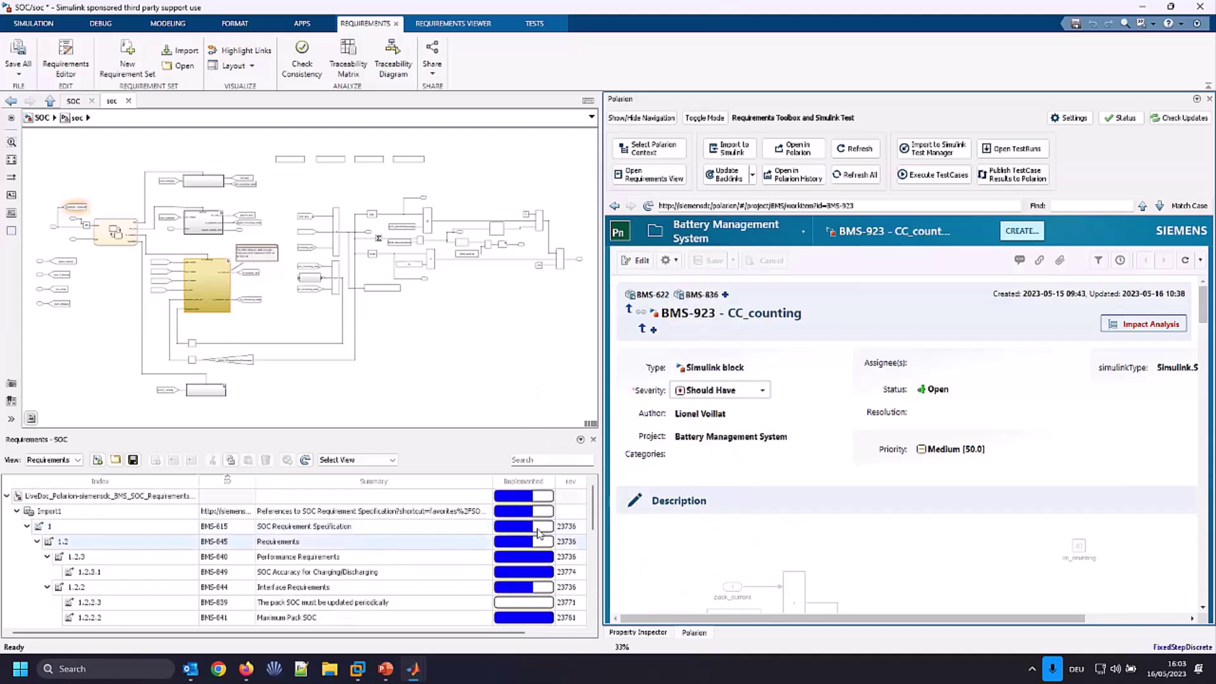
left_click(527, 564)
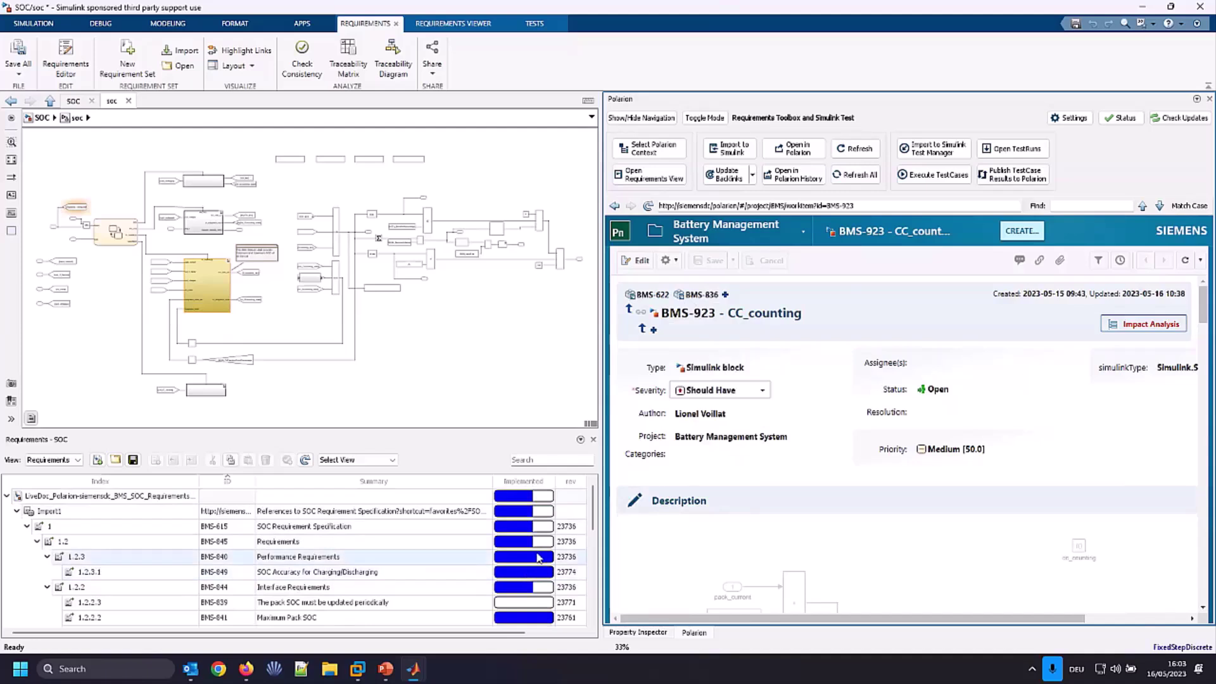
mouse_move(539, 563)
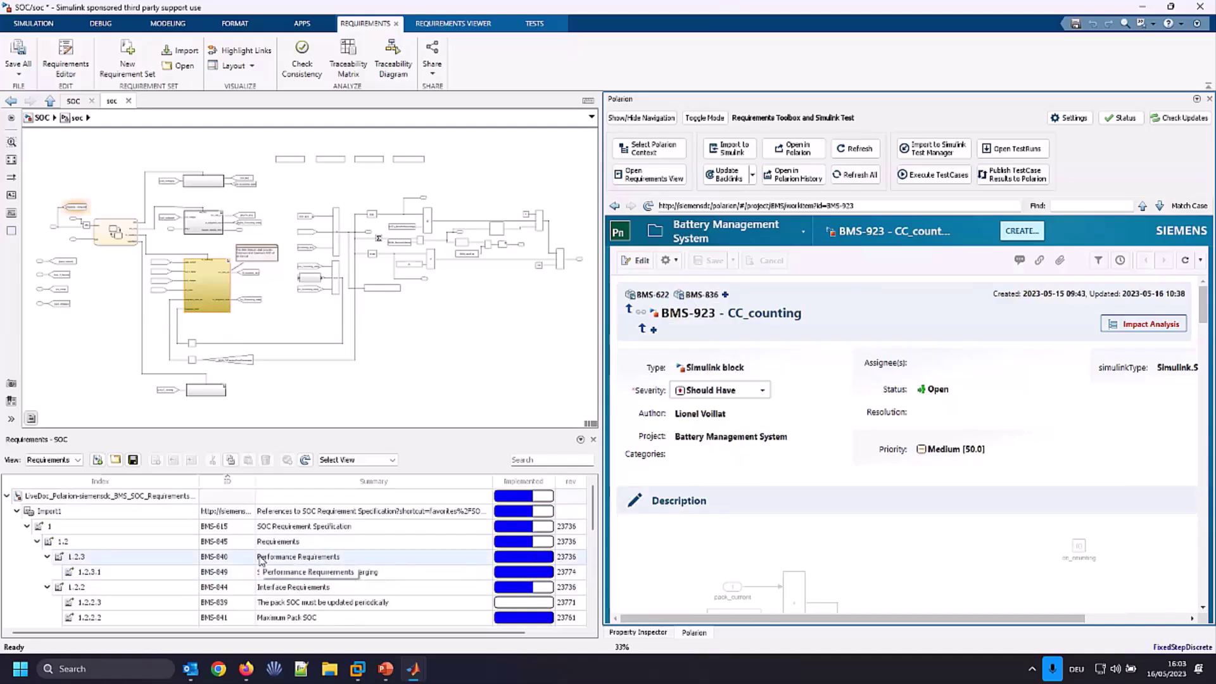
left_click(493, 574)
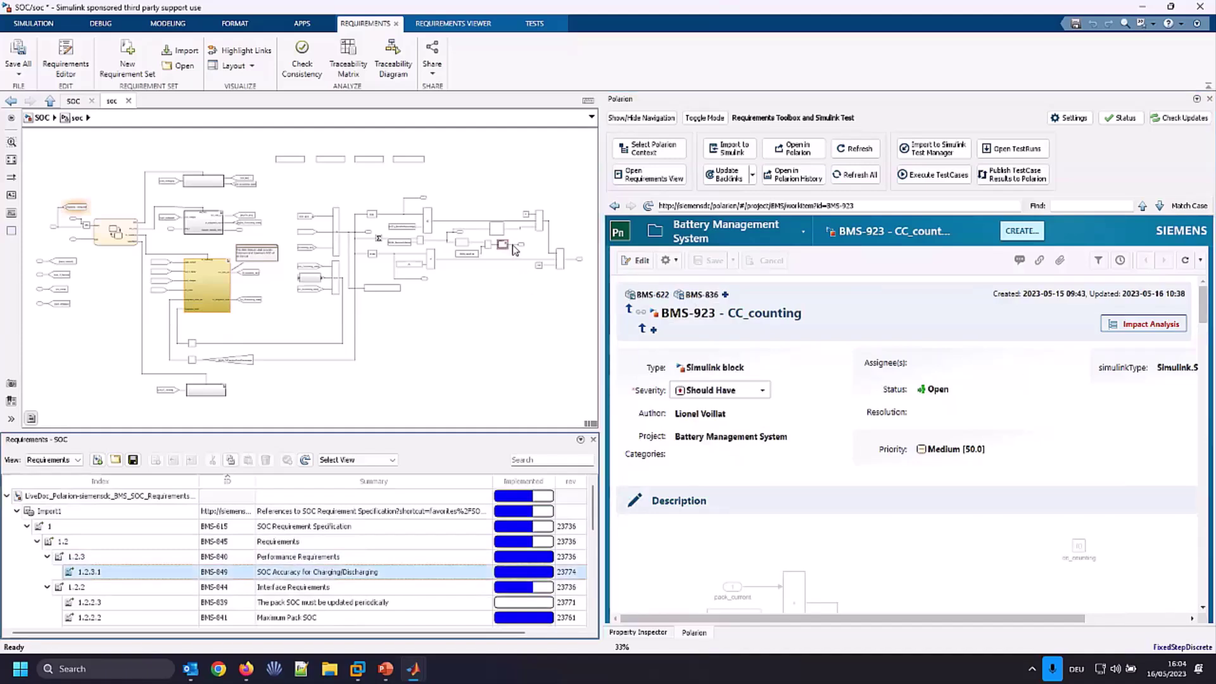
scroll(513, 250, "up", 10)
left_click(468, 219)
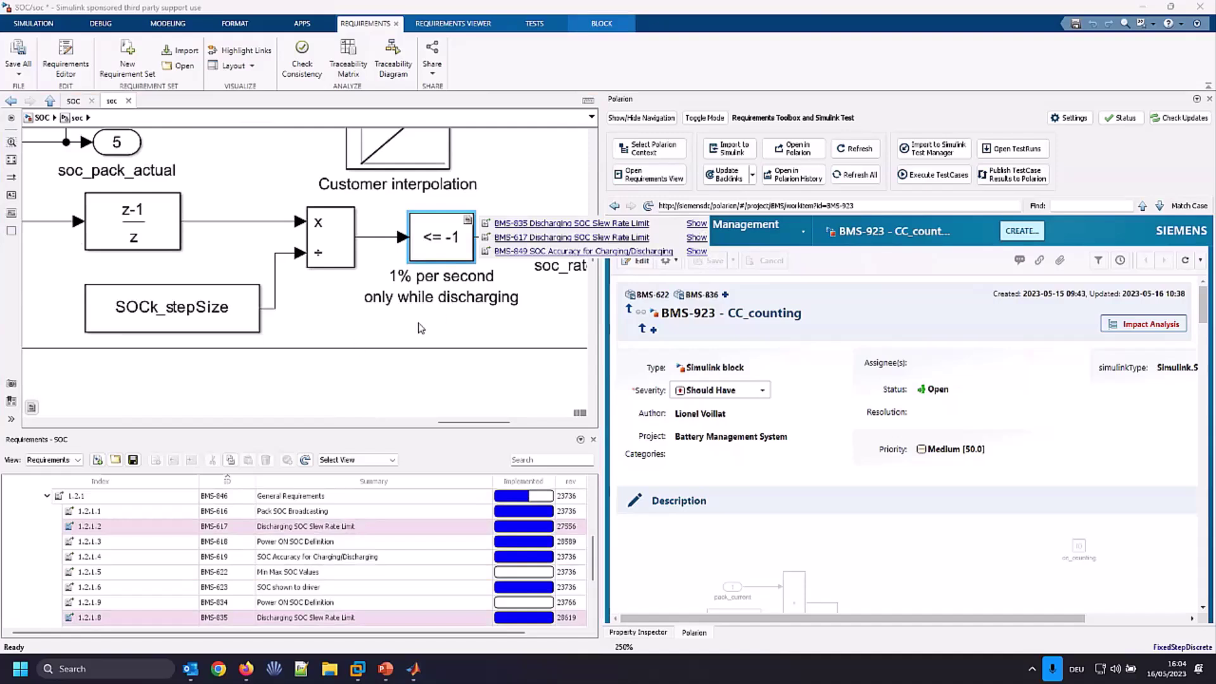
Open requirement BMS-622, Min Max SOC Values, in the Polarion specification and link it to the cc_CCounting_reset block in the model.
left_click(465, 573)
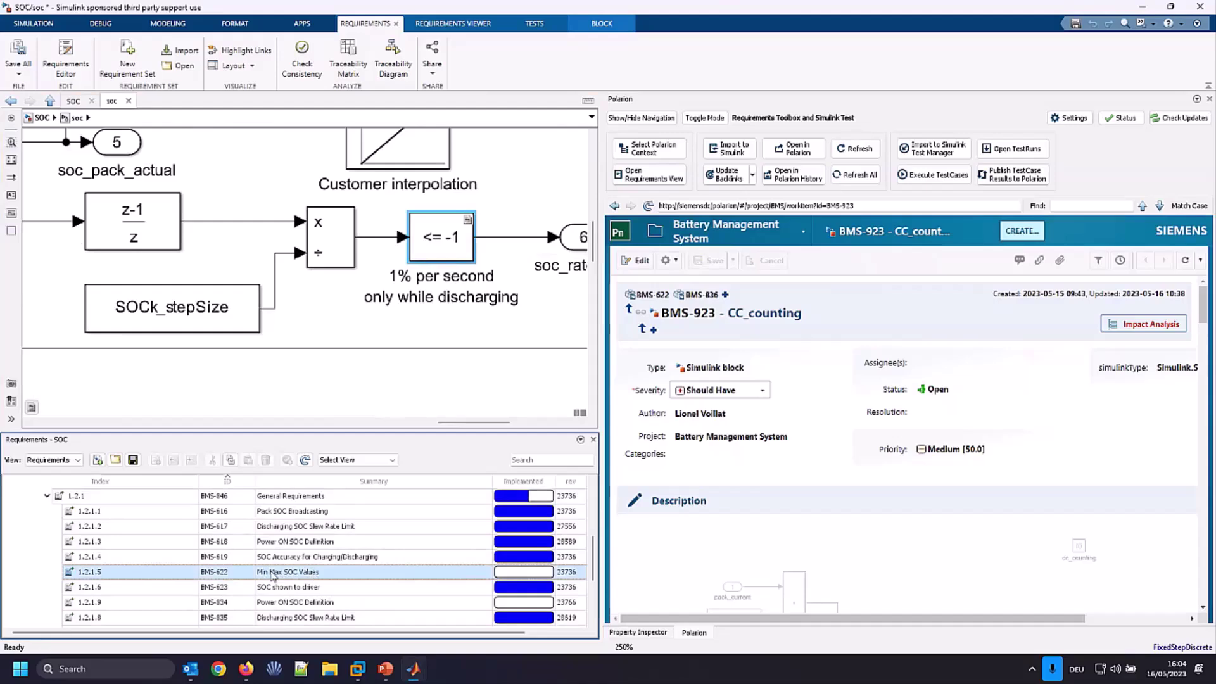
left_click(797, 151)
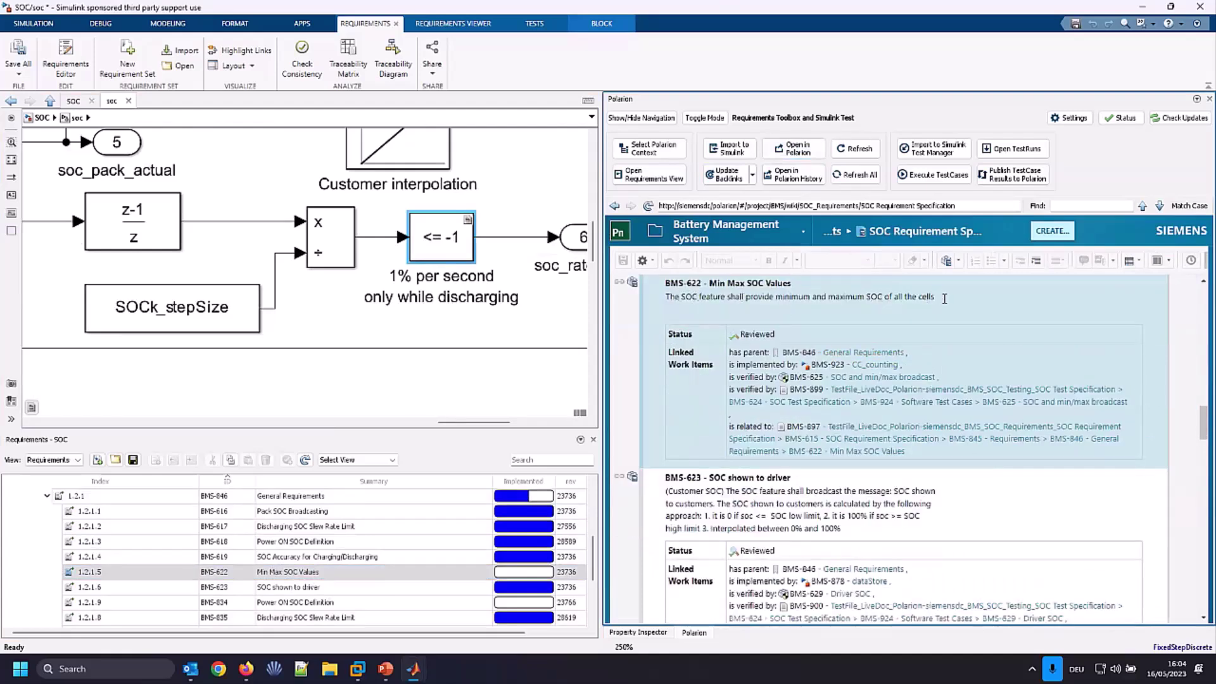
scroll(376, 352, "down", 8)
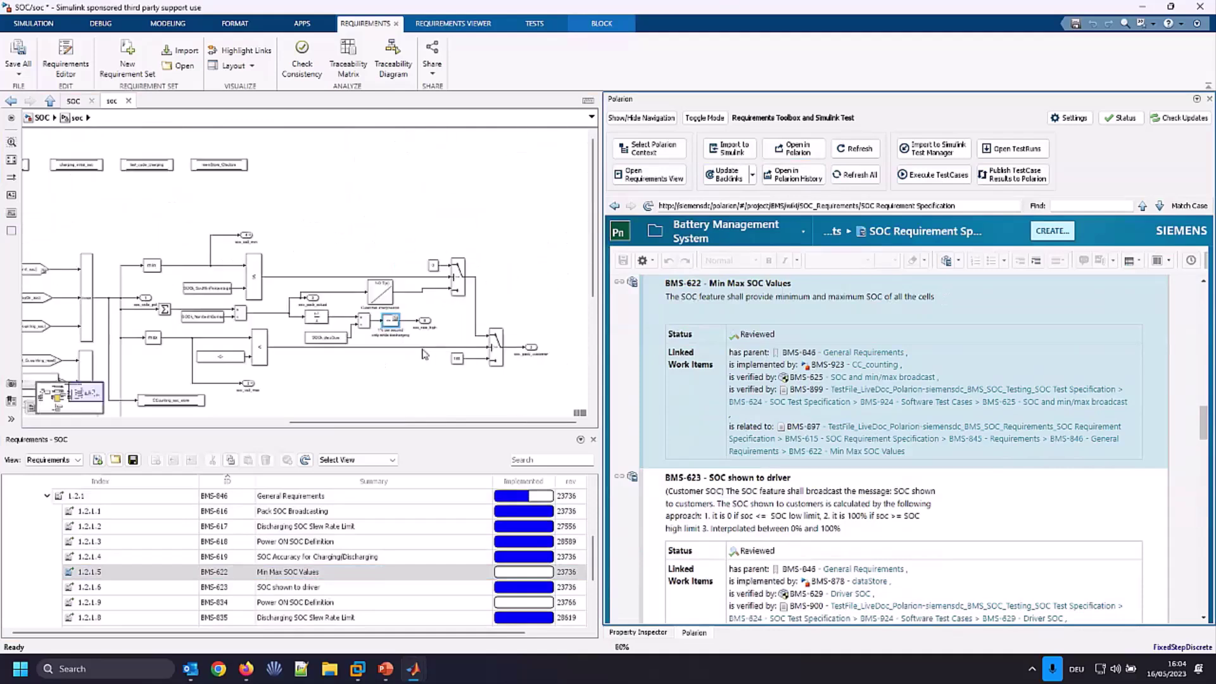
left_click(293, 575)
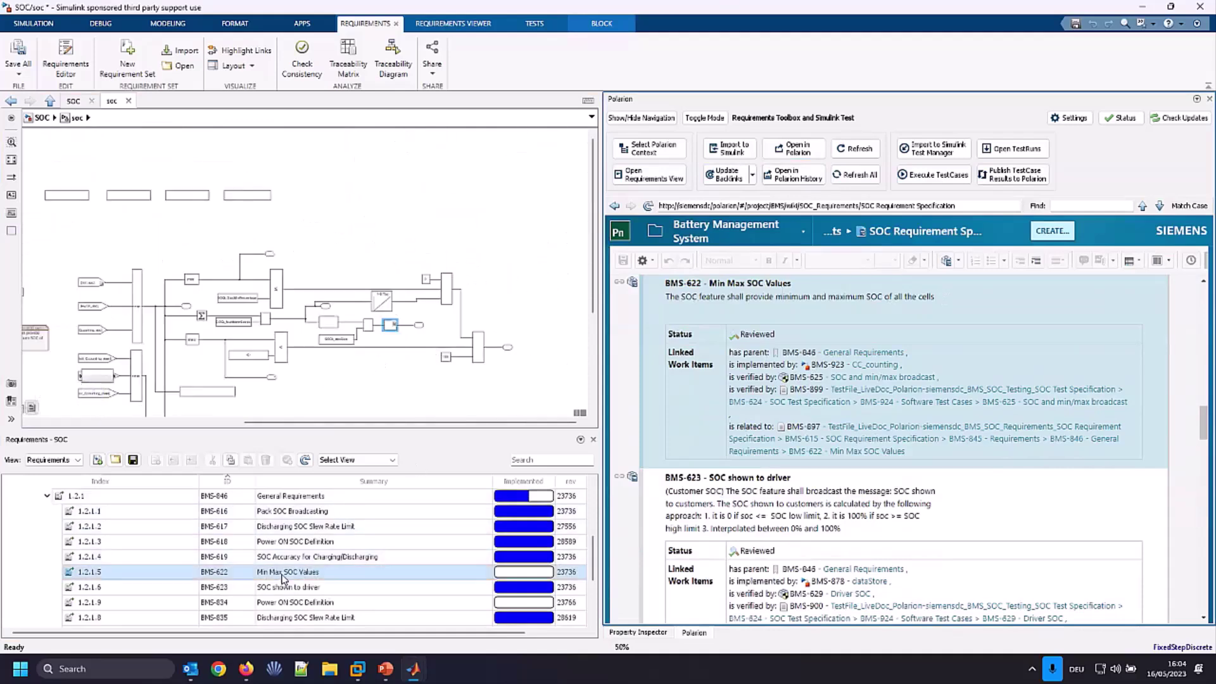
double_click(280, 576)
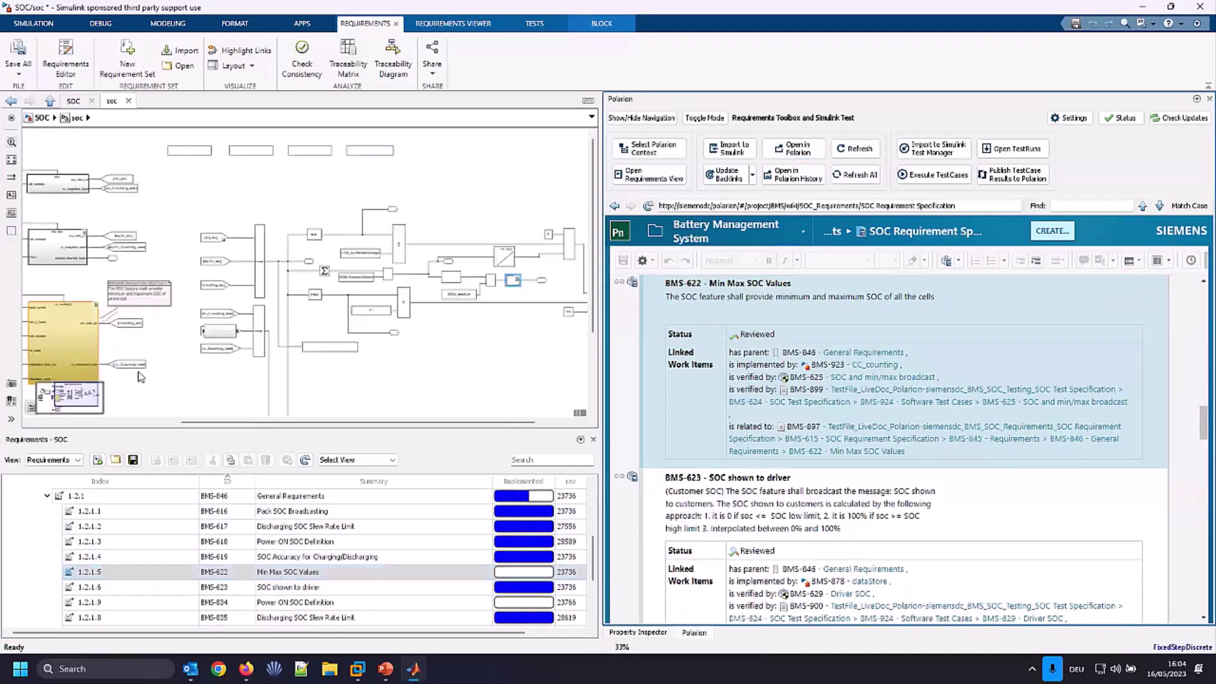
left_click(280, 575)
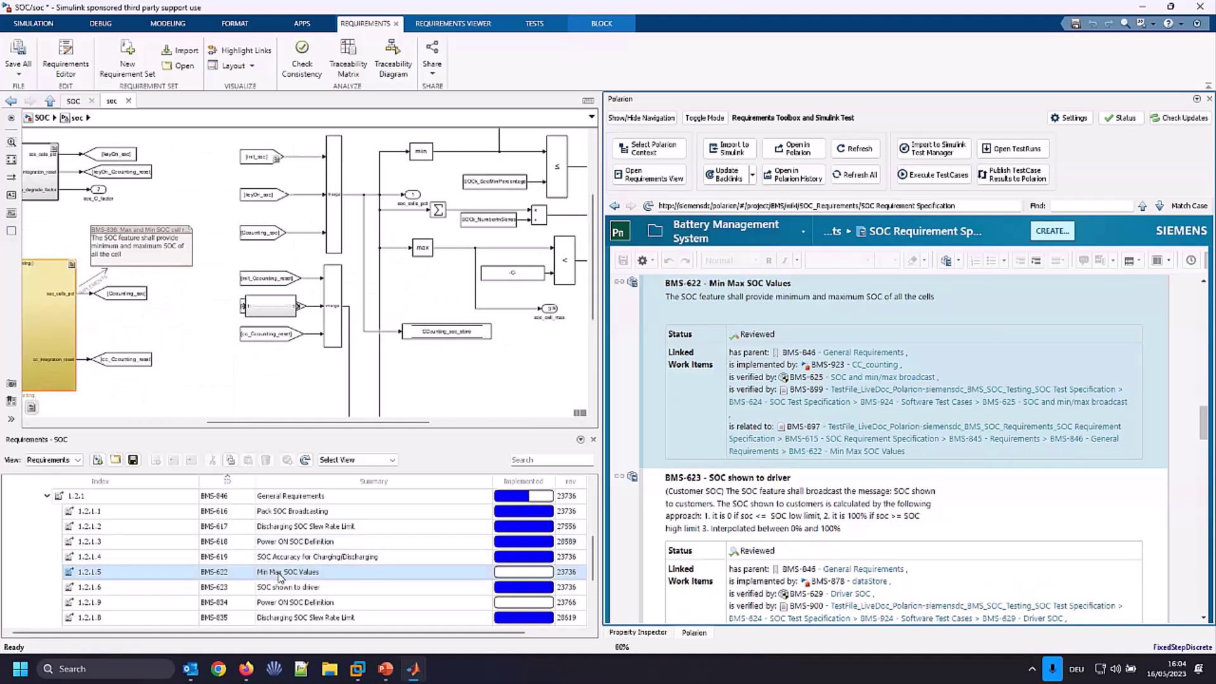
left_click(294, 401)
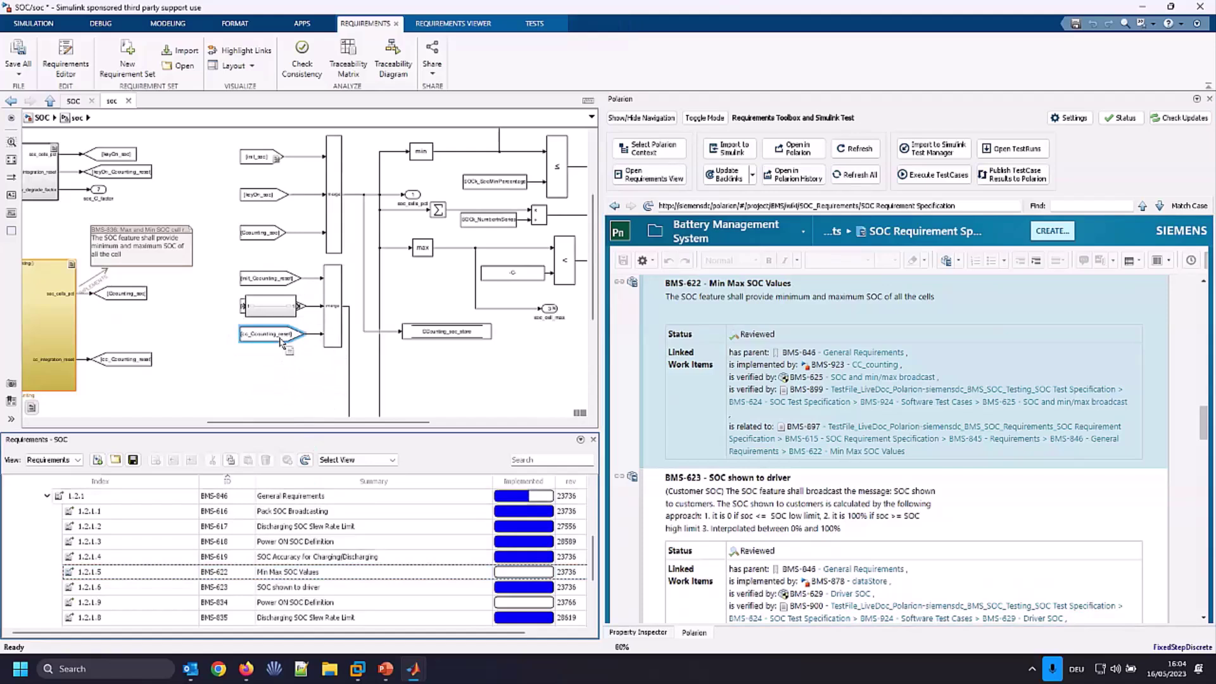
left_click_drag(388, 301, 278, 335)
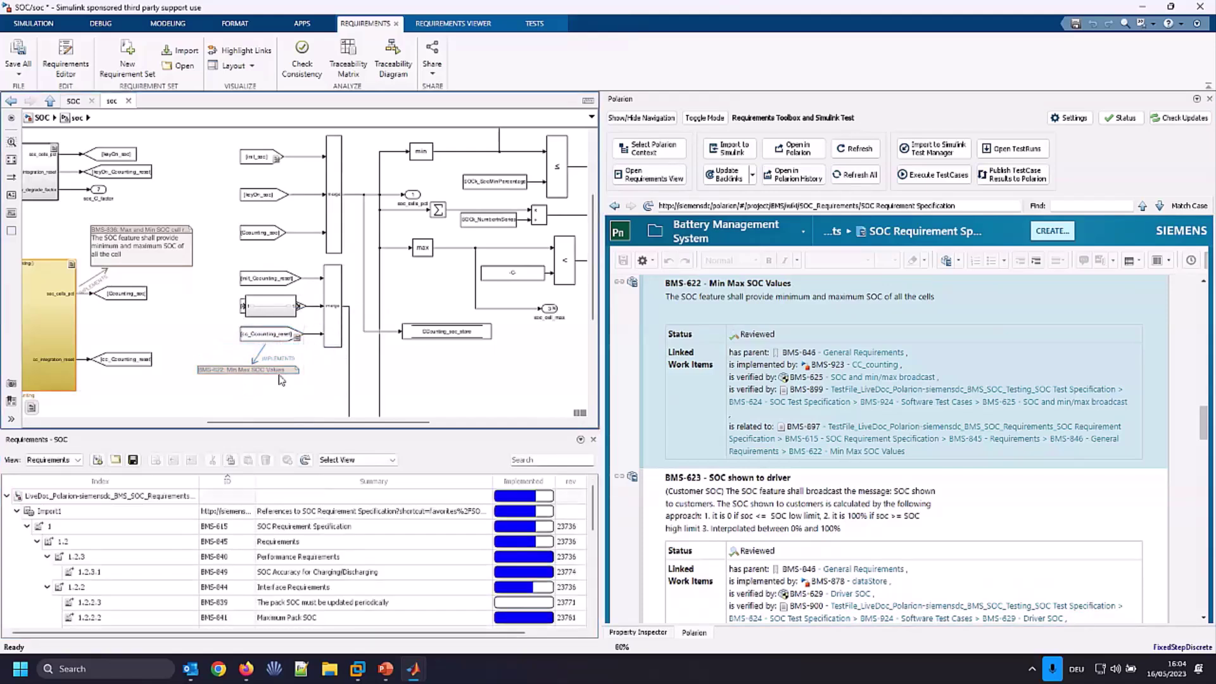
Select requirement BMS-622, update the Polarion backlinks, and reopen the requirement in the SOC Requirement Specification.
scroll(309, 521, "down", 2)
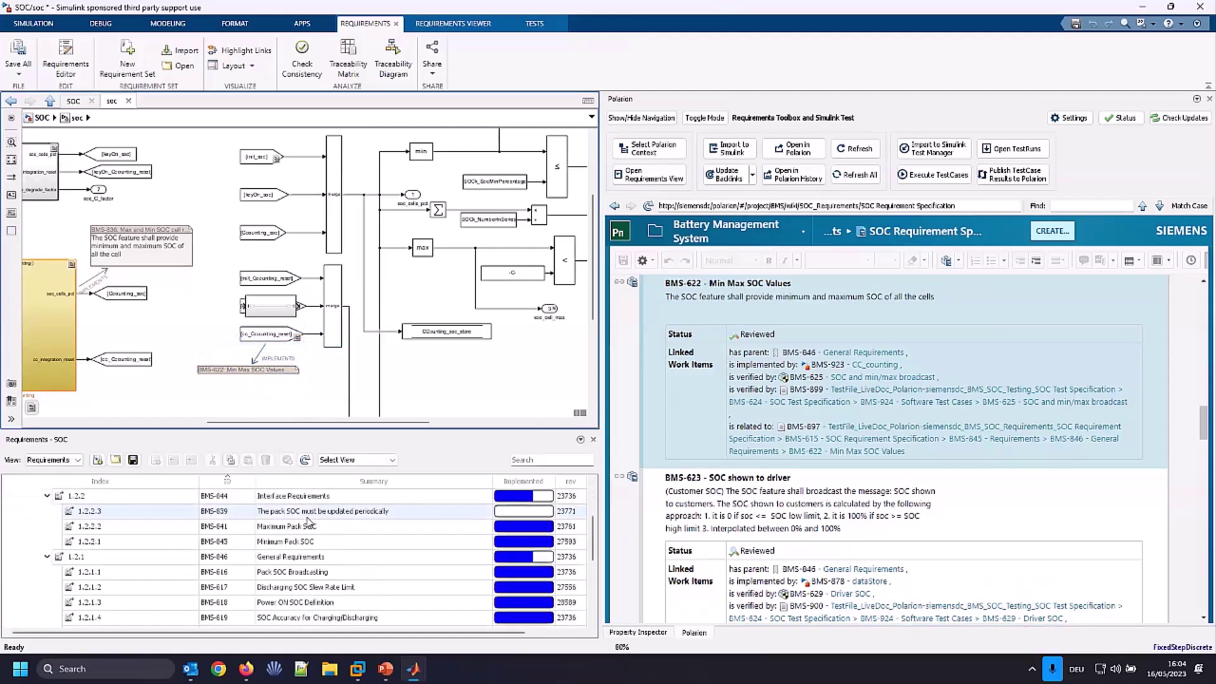
scroll(308, 521, "down", 1)
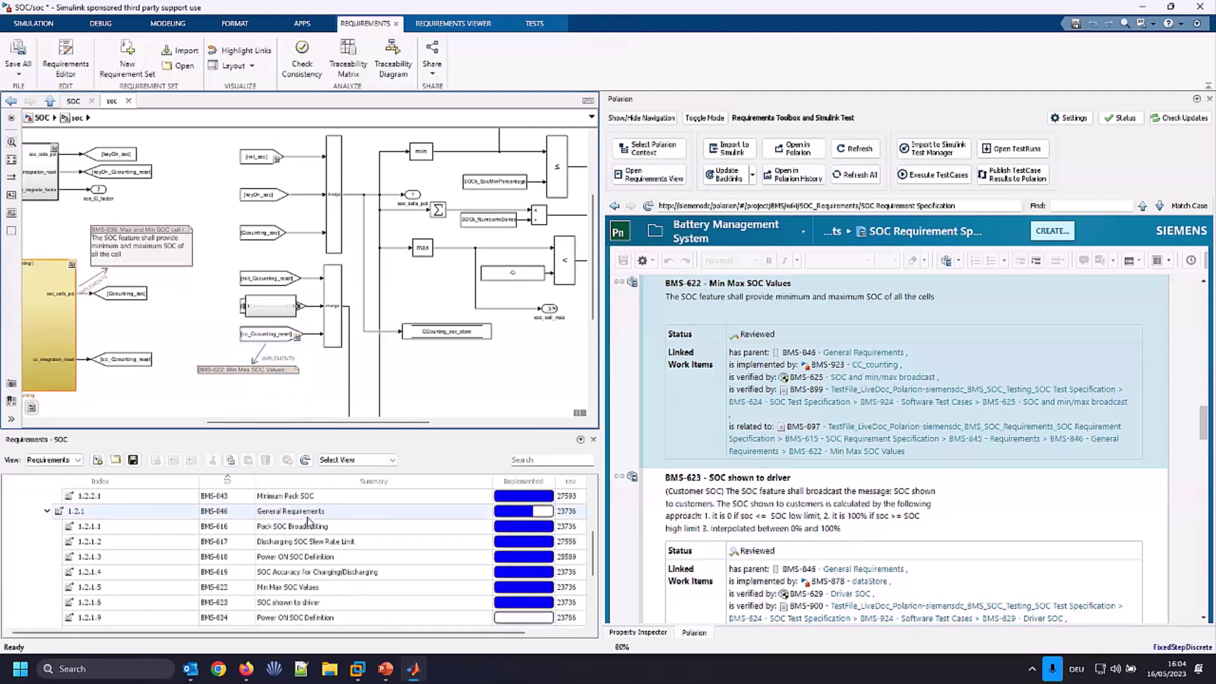
left_click(505, 587)
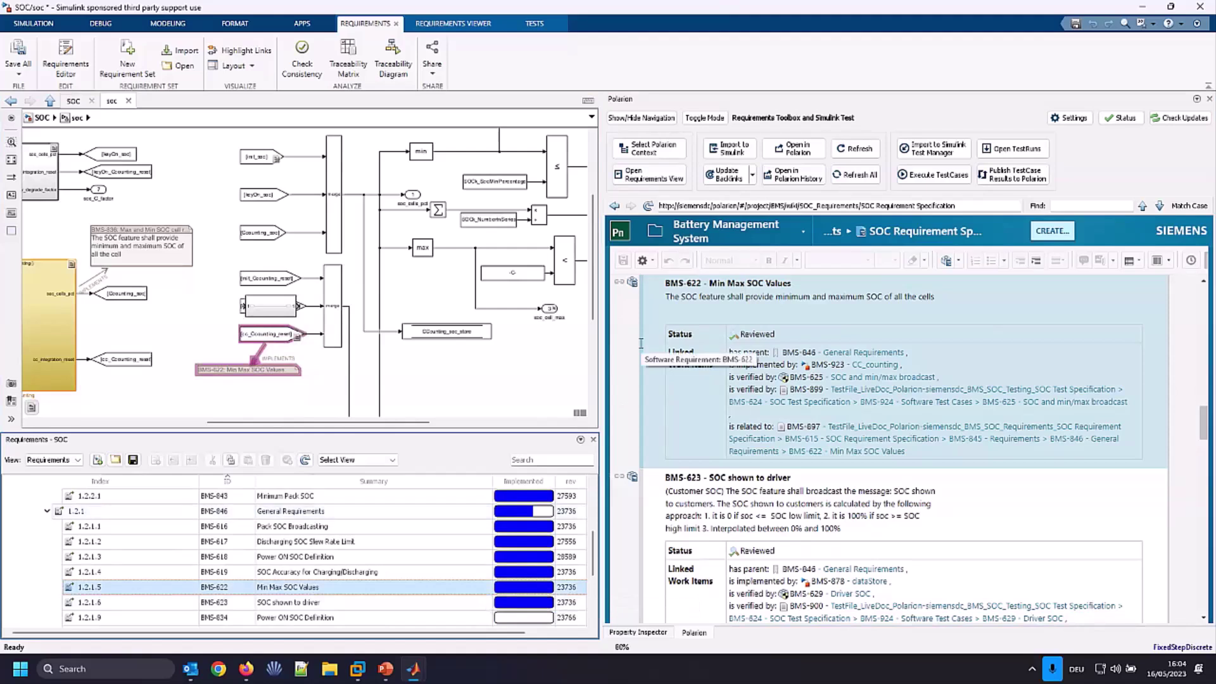
left_click(729, 175)
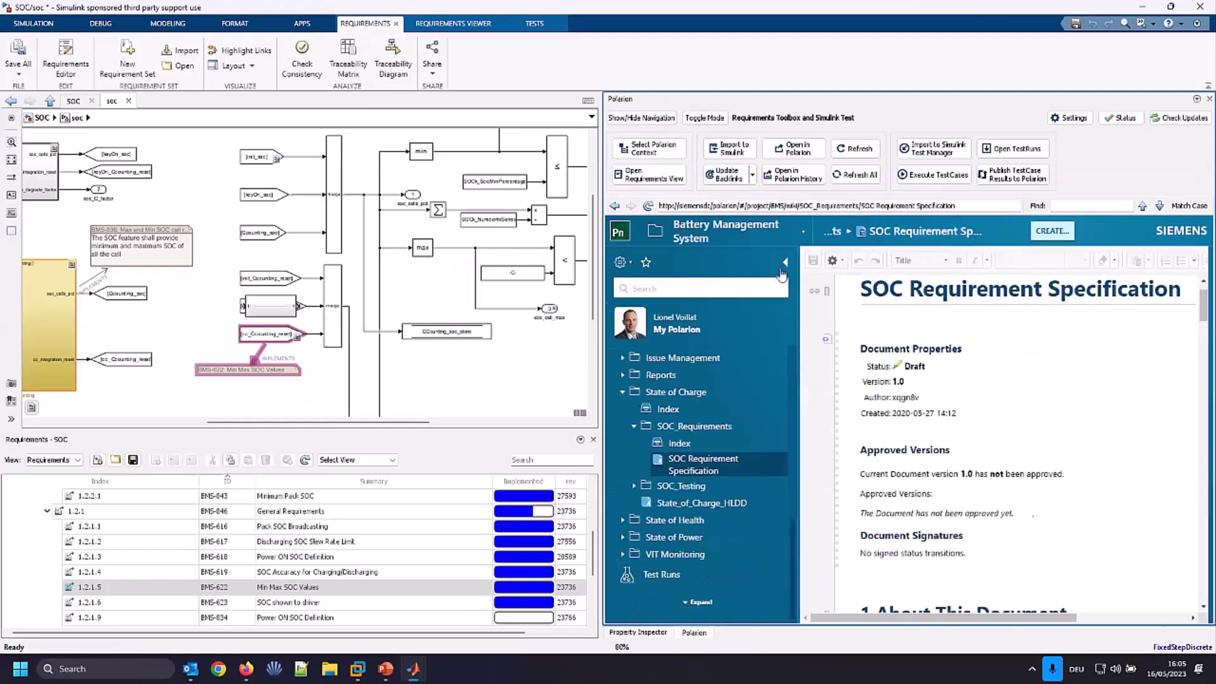
left_click(796, 151)
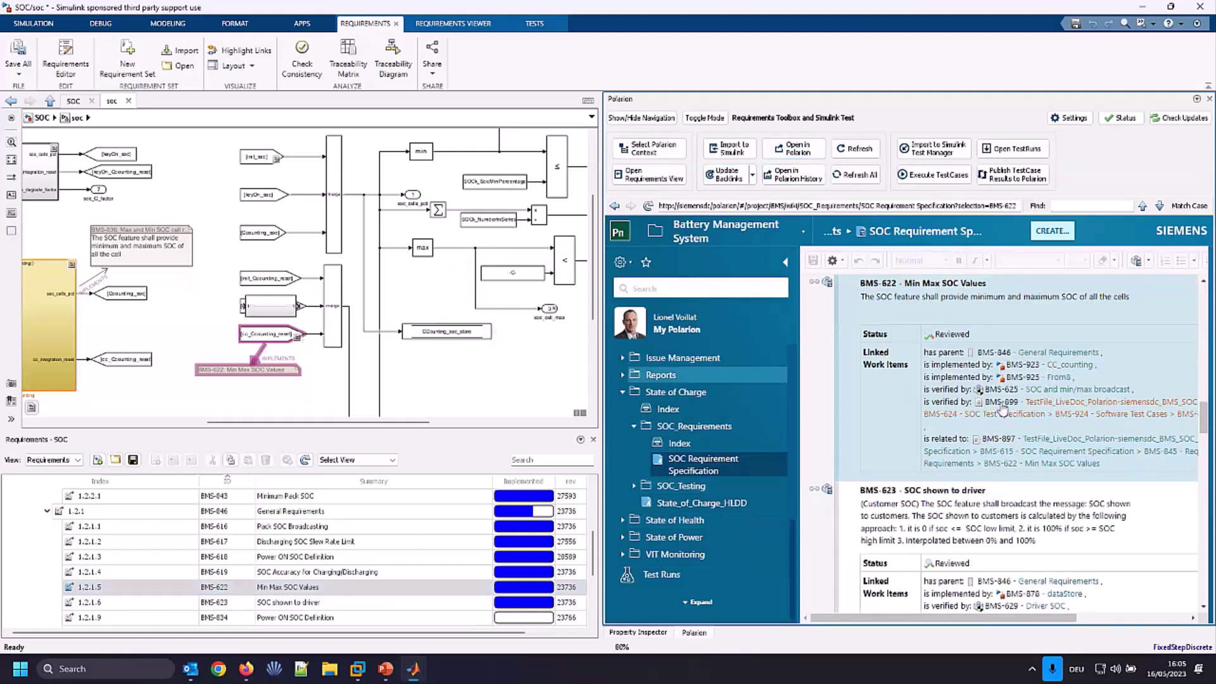
scroll(848, 401, "up", 1)
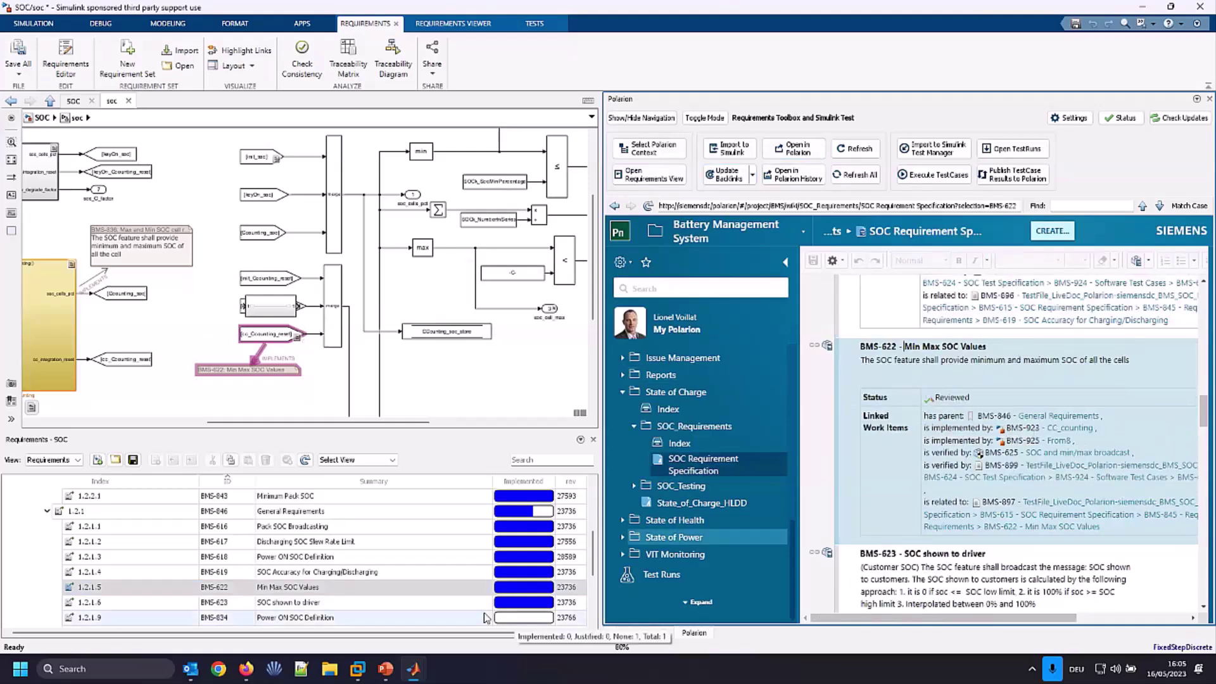
Open the Statistics - Traceability RM - TM report in Polarion, collapse the navigation sidebar, and widen the Polarion pane.
scroll(485, 618, "down", 2)
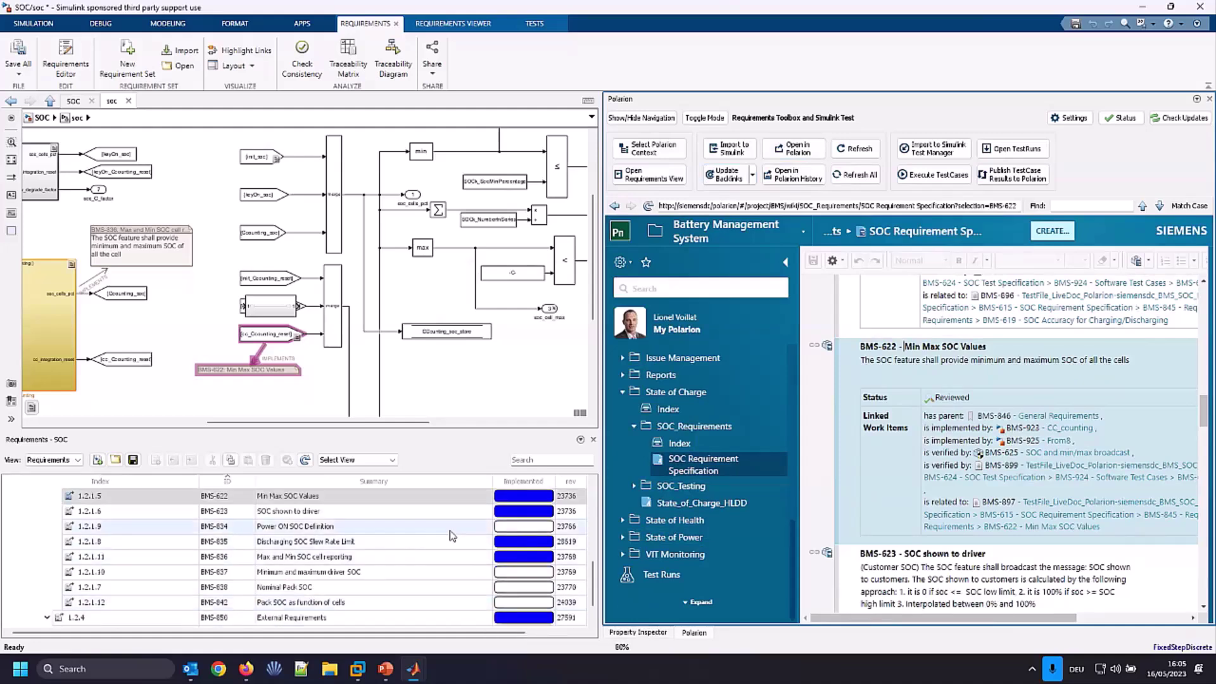
mouse_move(535, 534)
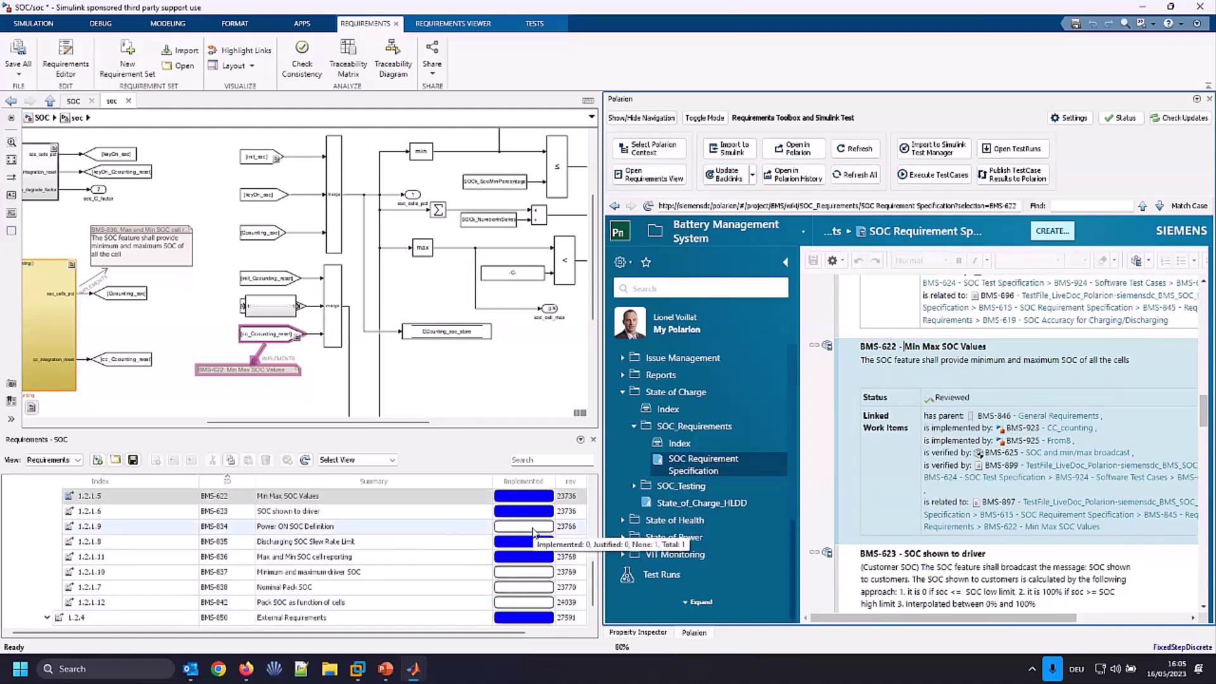
scroll(672, 482, "up", 10)
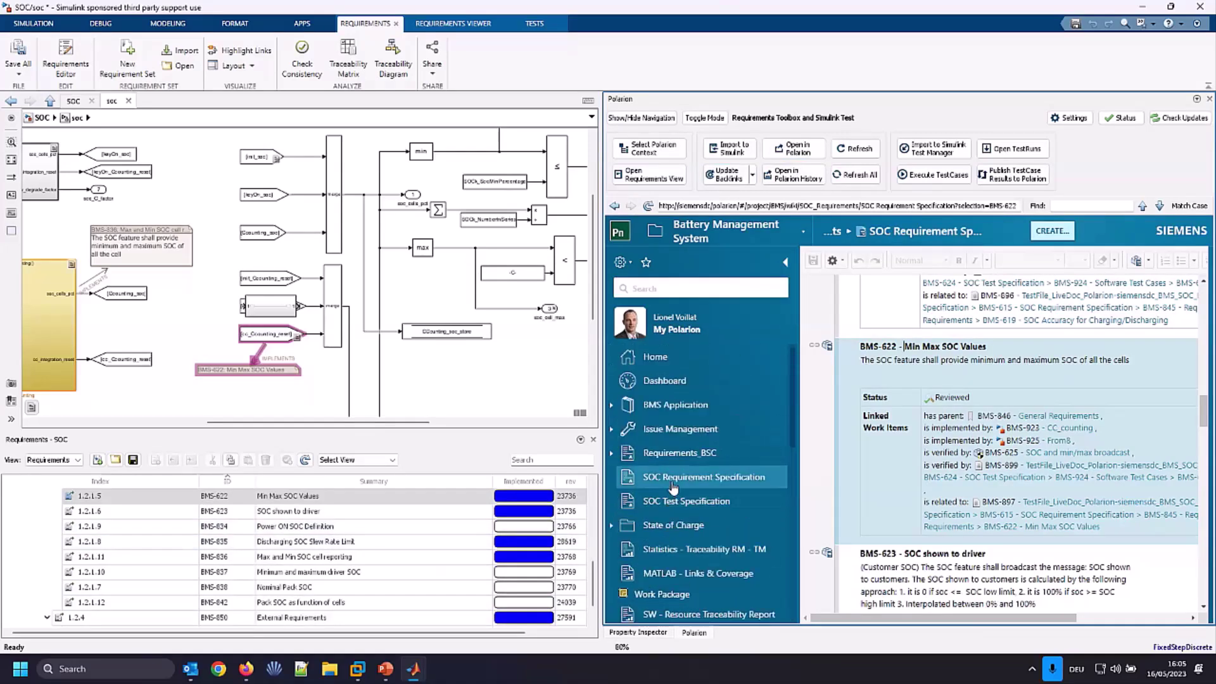
scroll(674, 495, "down", 5)
left_click(675, 423)
left_click(785, 263)
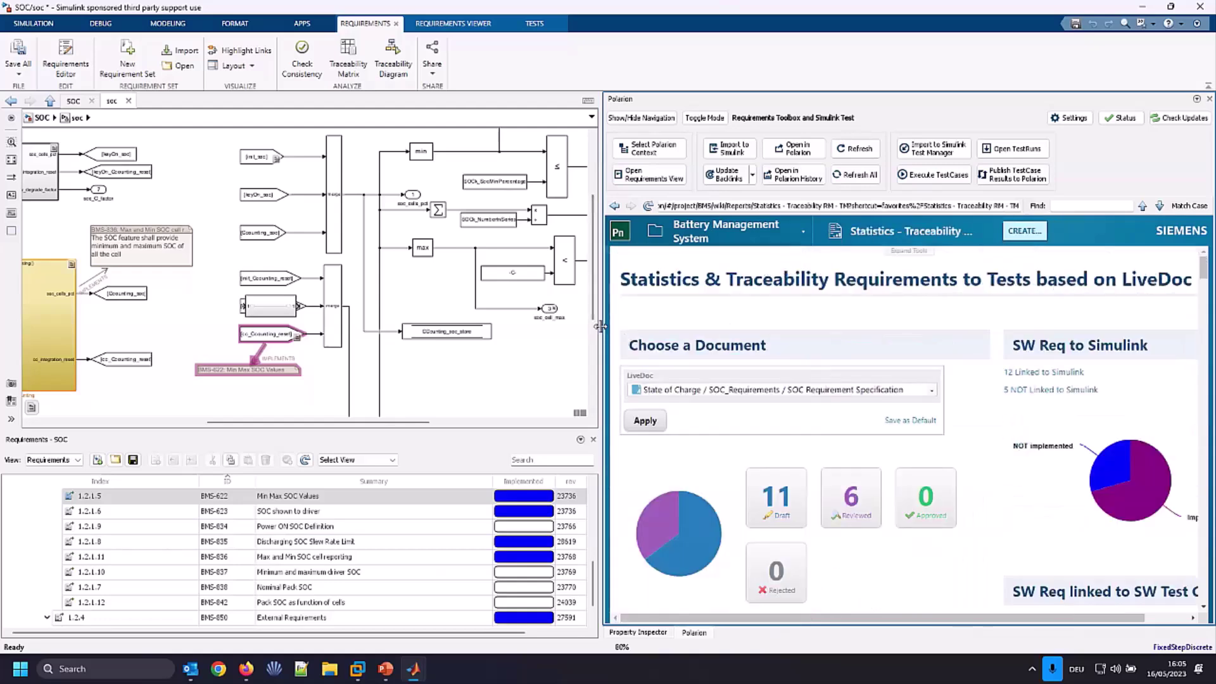
left_click_drag(604, 336, 496, 336)
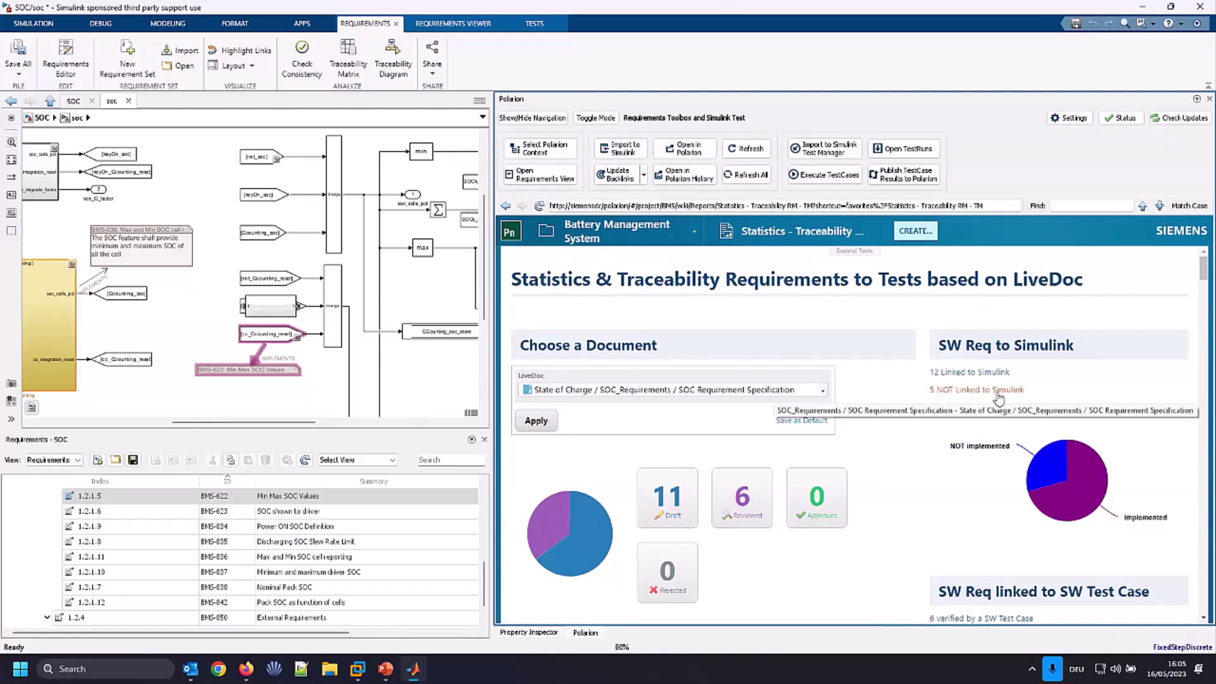
Examine the report's SW Req to Simulink chart and the requirement status figures for the SOC Requirement Specification.
scroll(999, 399, "down", 2)
mouse_move(1043, 342)
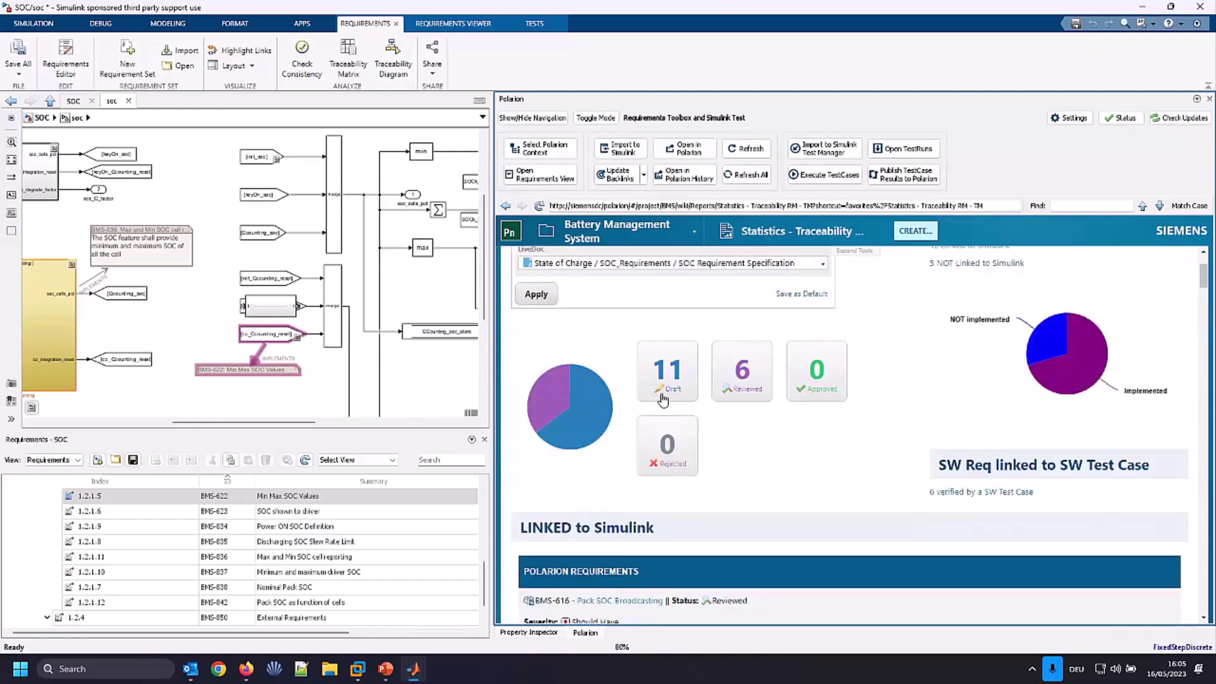
scroll(683, 399, "up", 1)
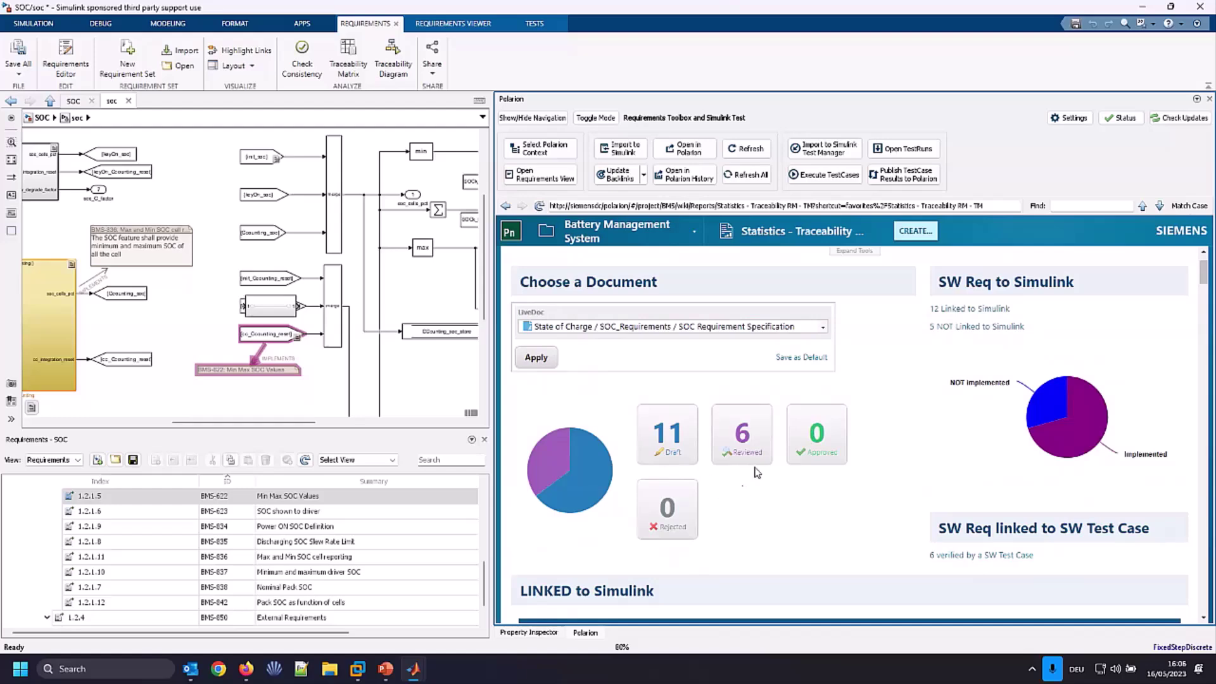
scroll(757, 472, "down", 2)
scroll(758, 472, "down", 1)
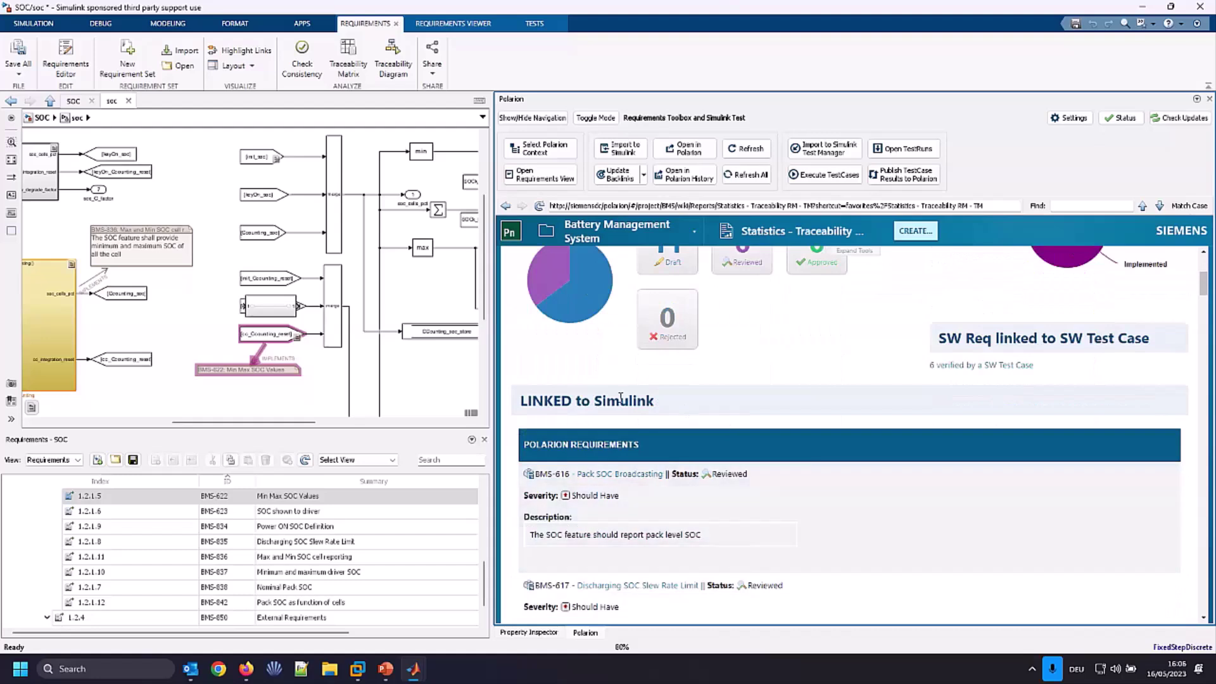
Open the work item properties of BMS-616, Pack SOC Broadcasting, from the LINKED to Simulink list and review its links.
scroll(624, 430, "down", 1)
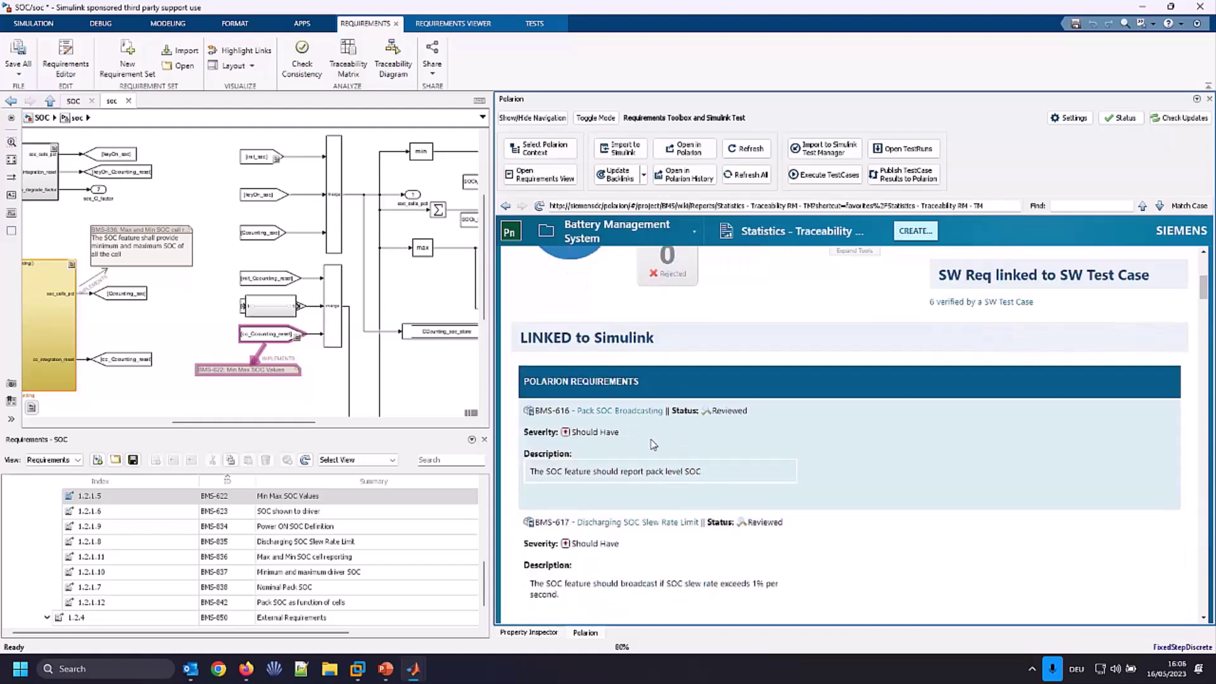
left_click(700, 450)
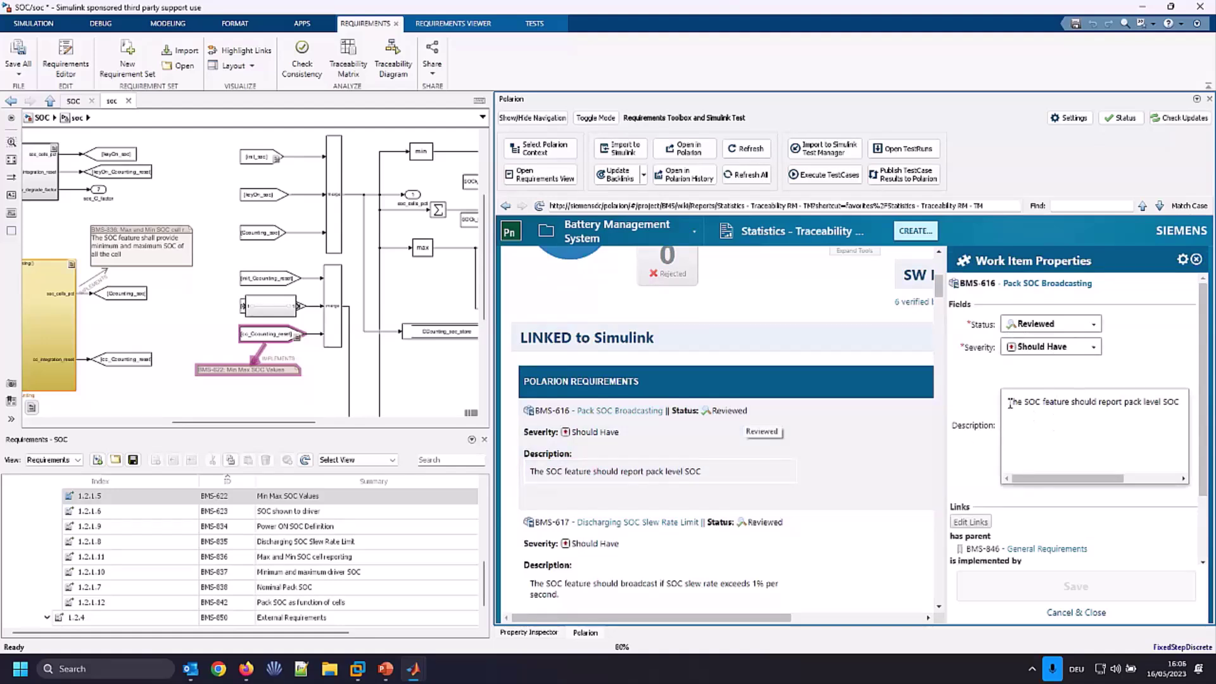
scroll(1043, 497, "down", 2)
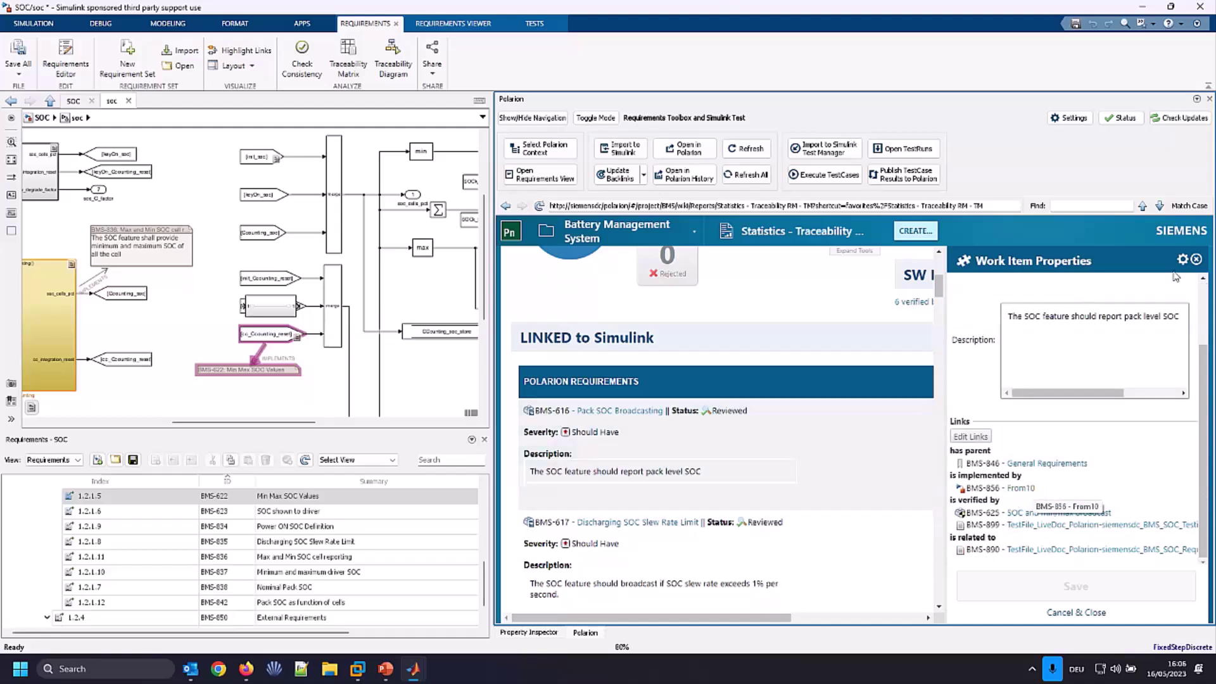
Close the BMS-616 properties and open the MATLAB - Links & Coverage report with the navigation sidebar collapsed.
left_click(1196, 260)
scroll(646, 499, "up", 5)
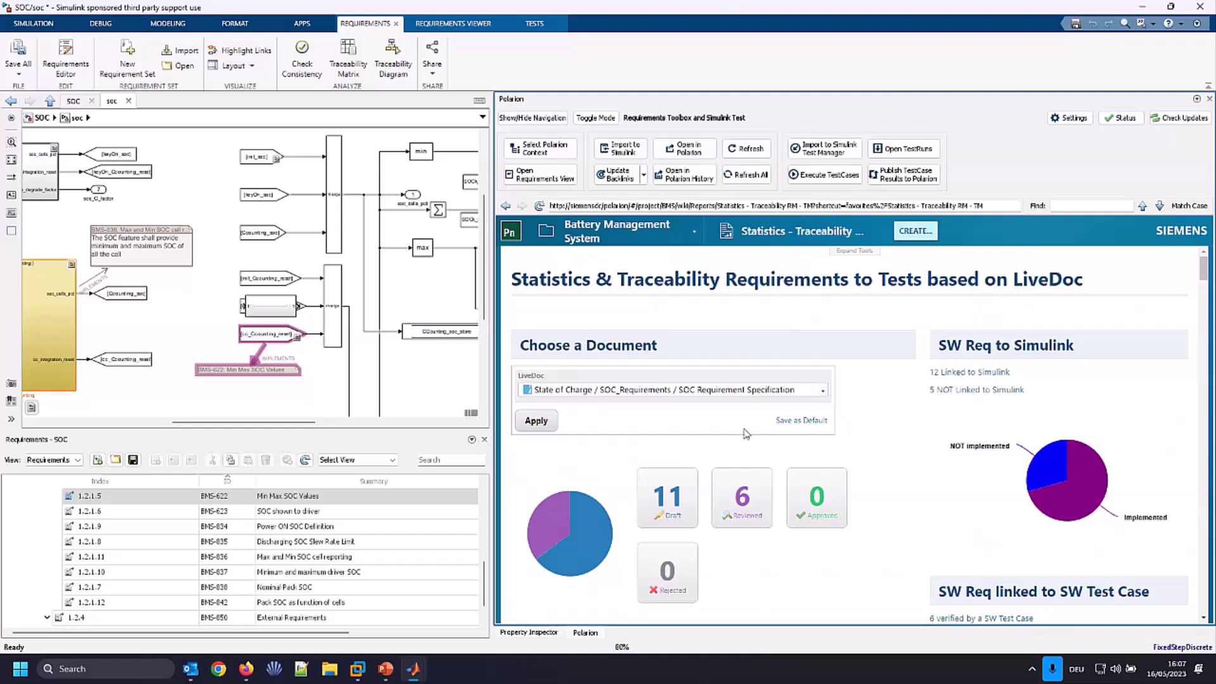
left_click(500, 322)
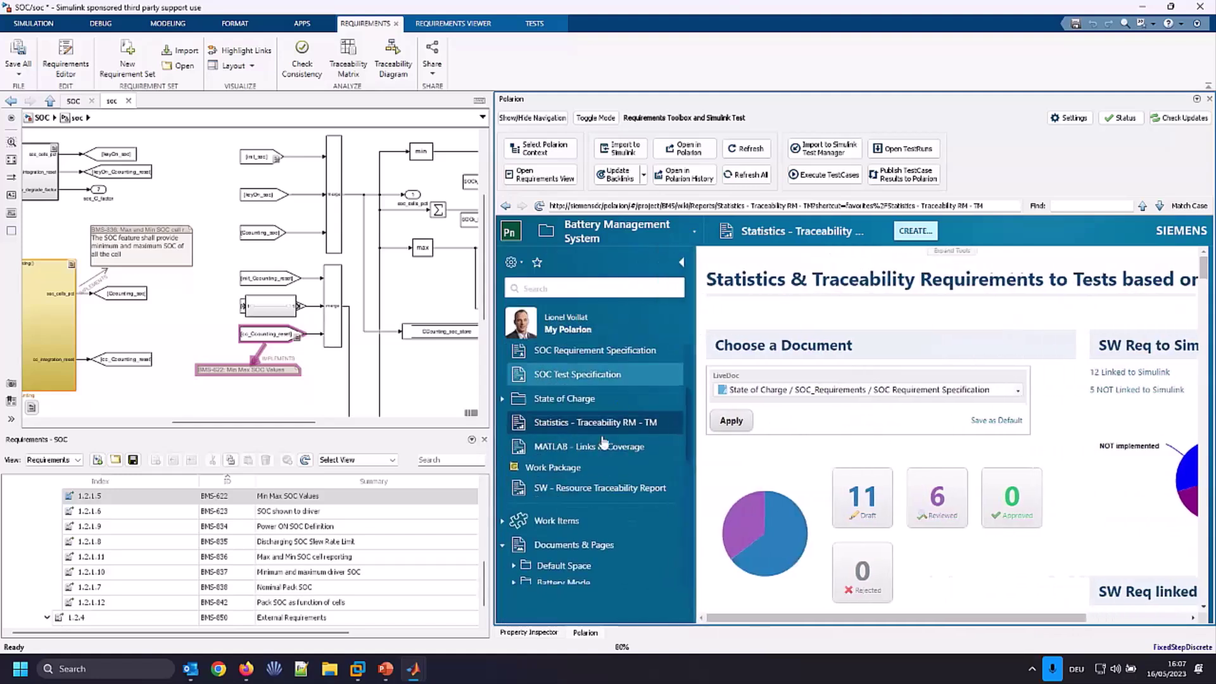
left_click(600, 448)
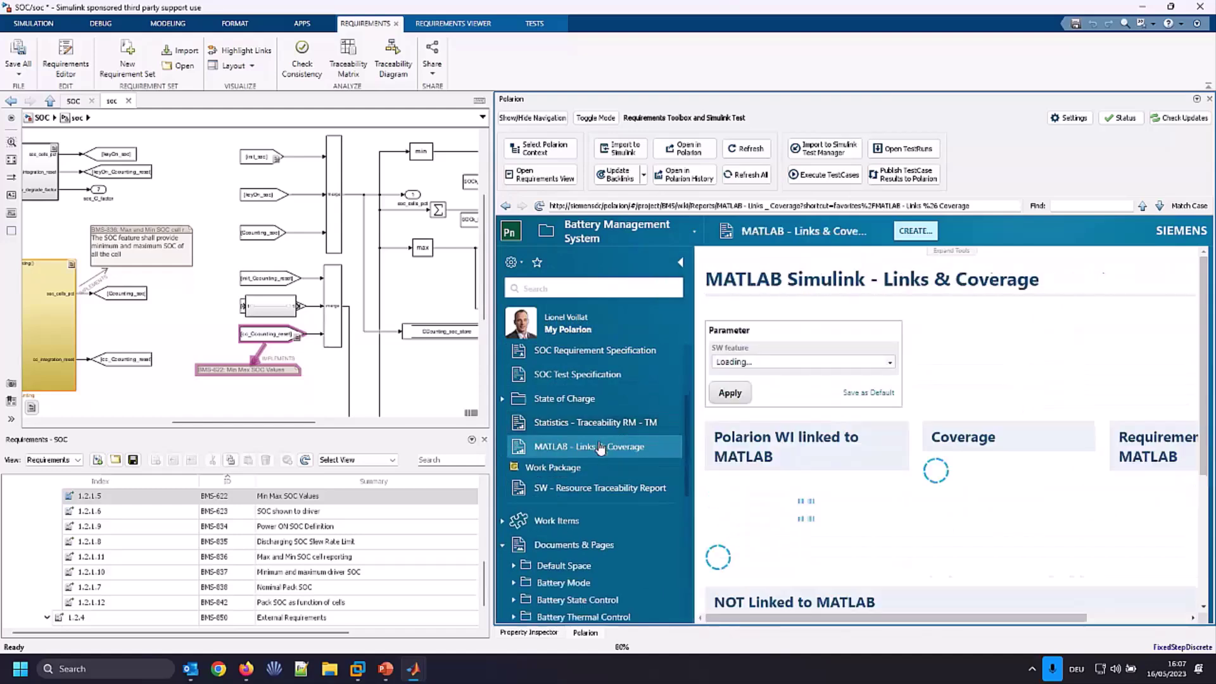
left_click(679, 266)
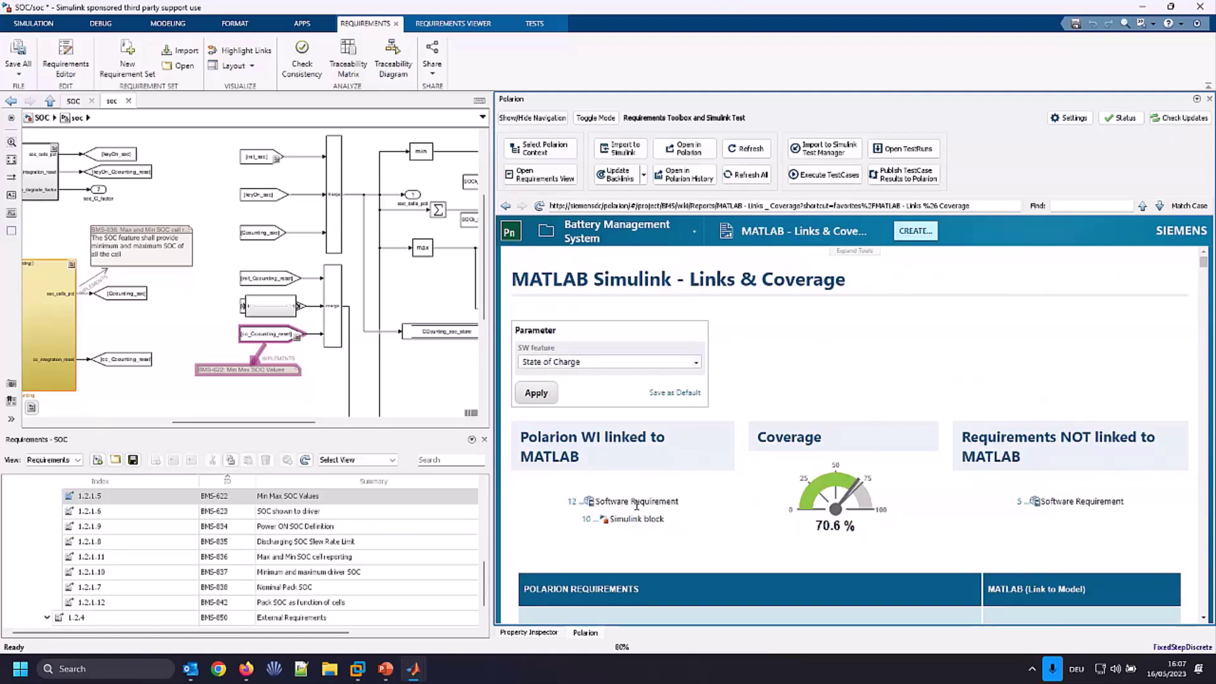
Review the report's State of Charge coverage and the CC_counting entry, BMS-923, and follow its link to the MATLAB model.
scroll(637, 505, "down", 1)
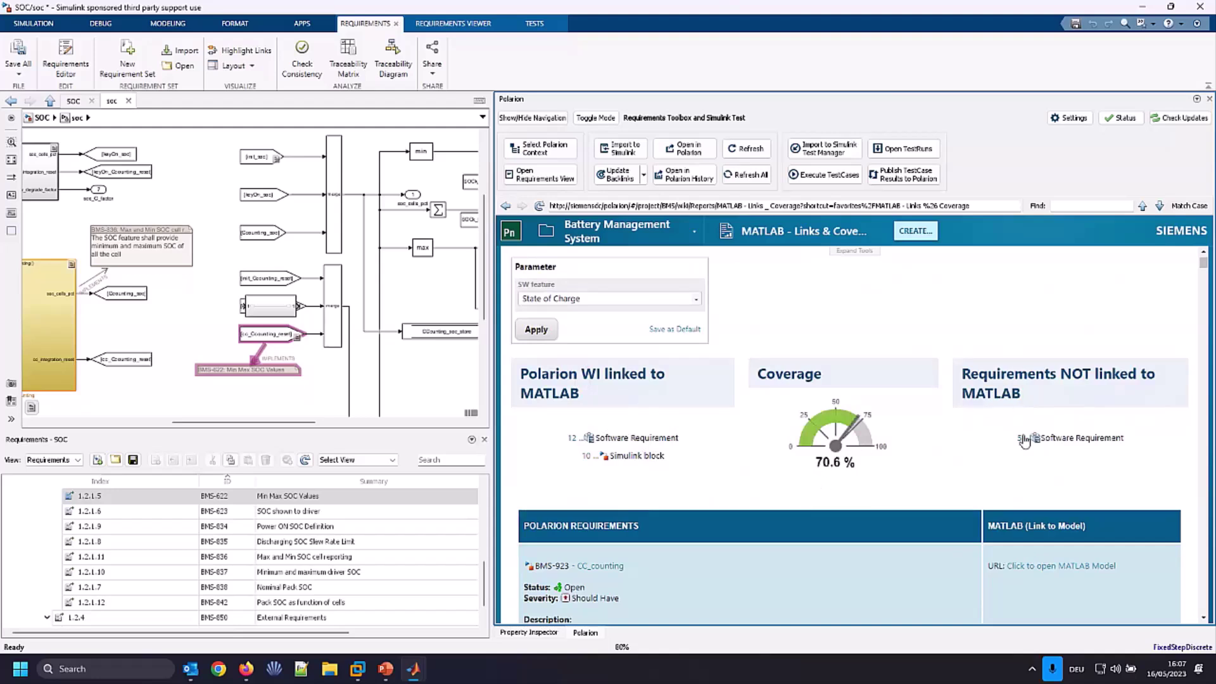
scroll(960, 457, "down", 2)
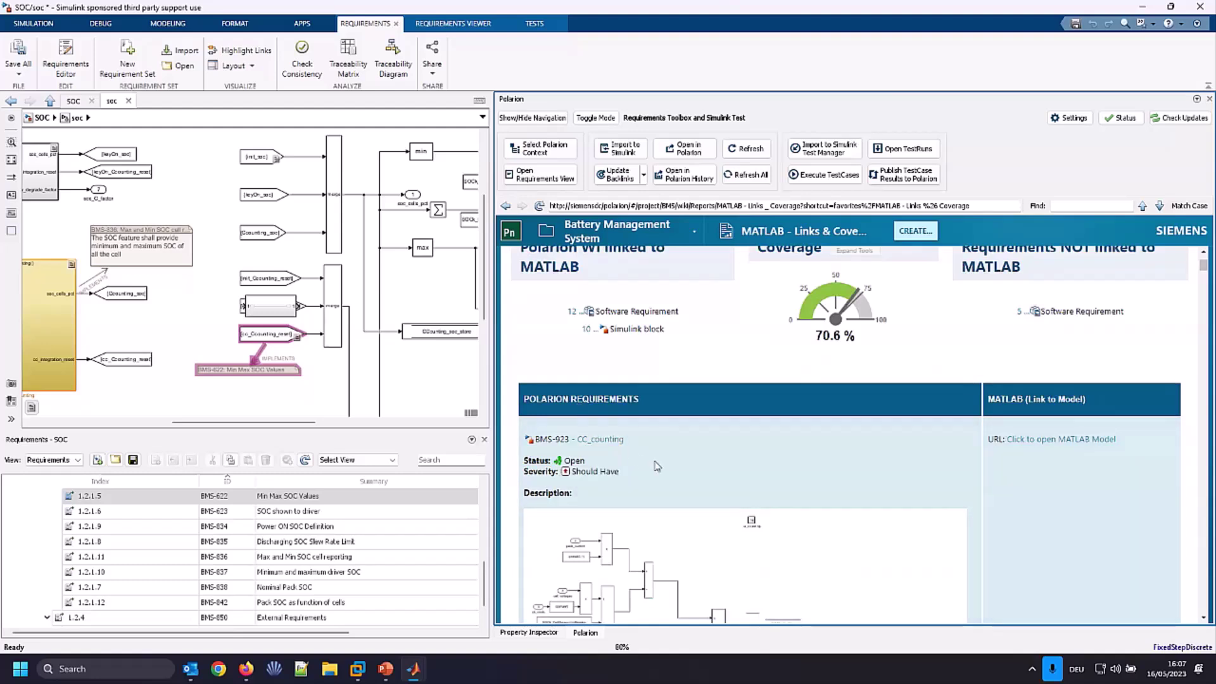
scroll(657, 466, "down", 1)
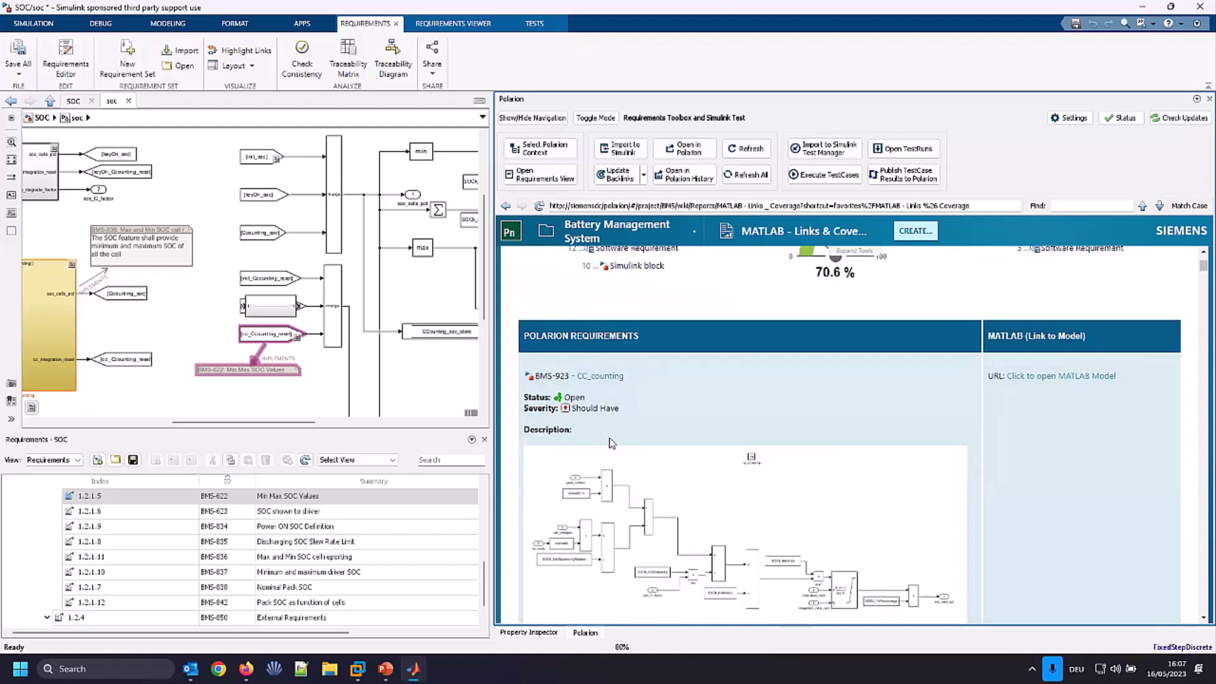
scroll(611, 444, "down", 1)
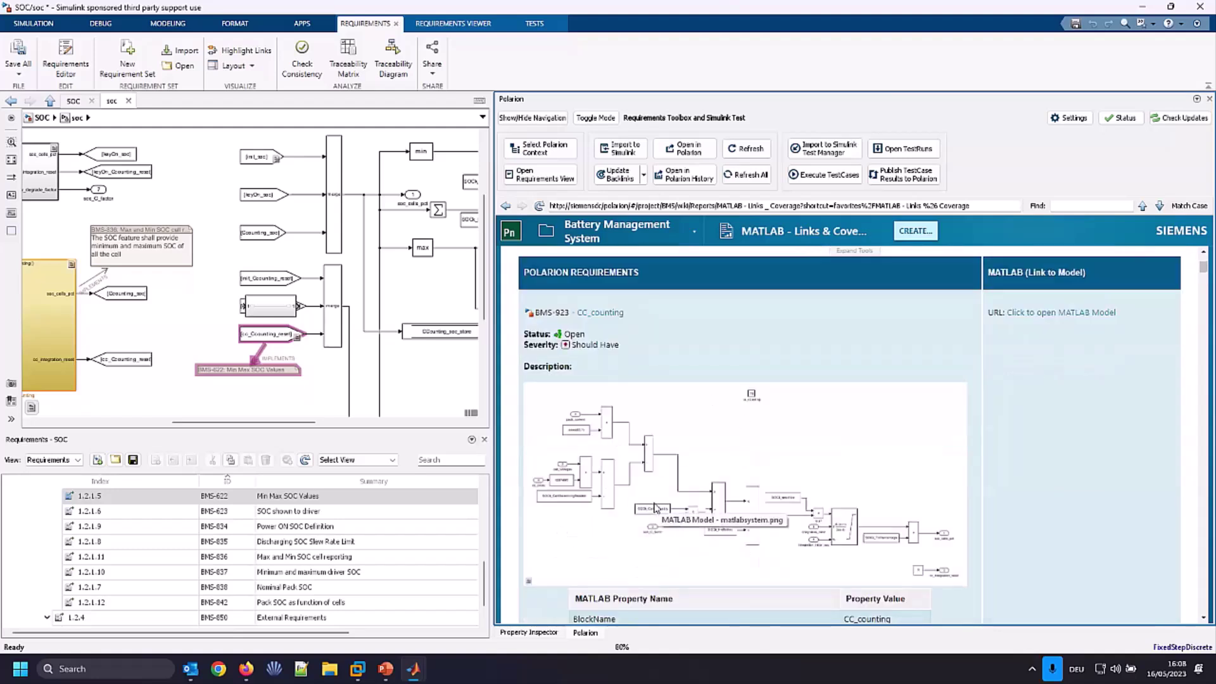
scroll(659, 513, "down", 5)
scroll(898, 463, "up", 6)
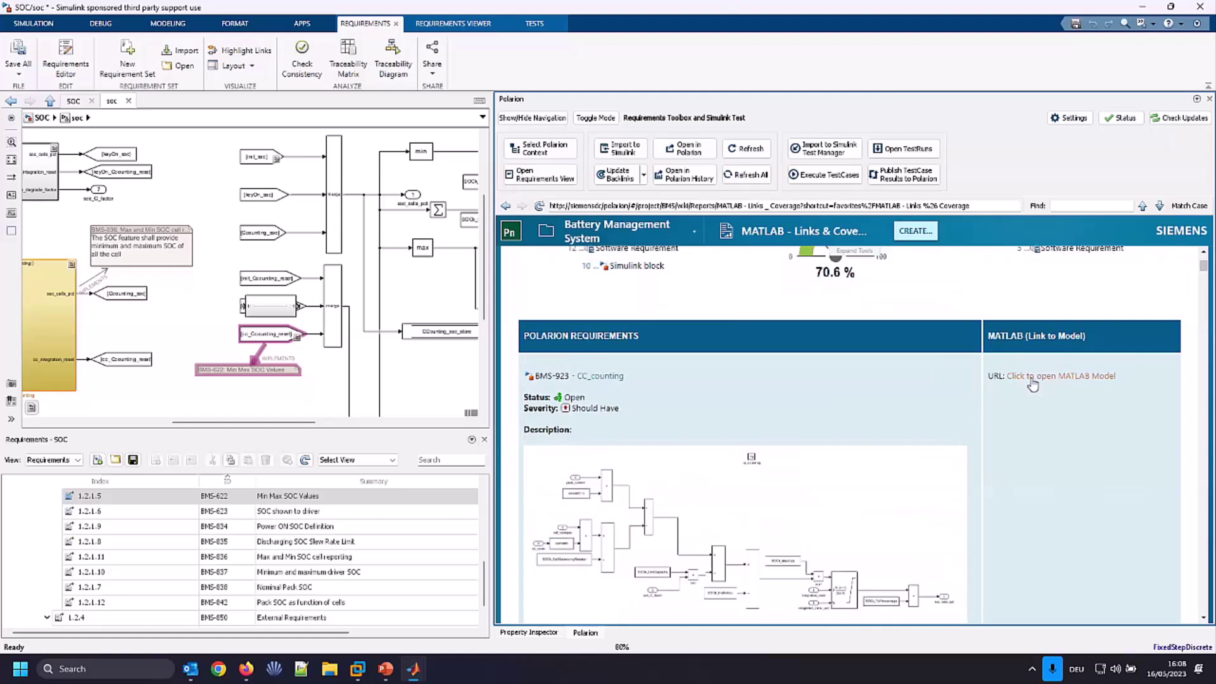
left_click(1086, 378)
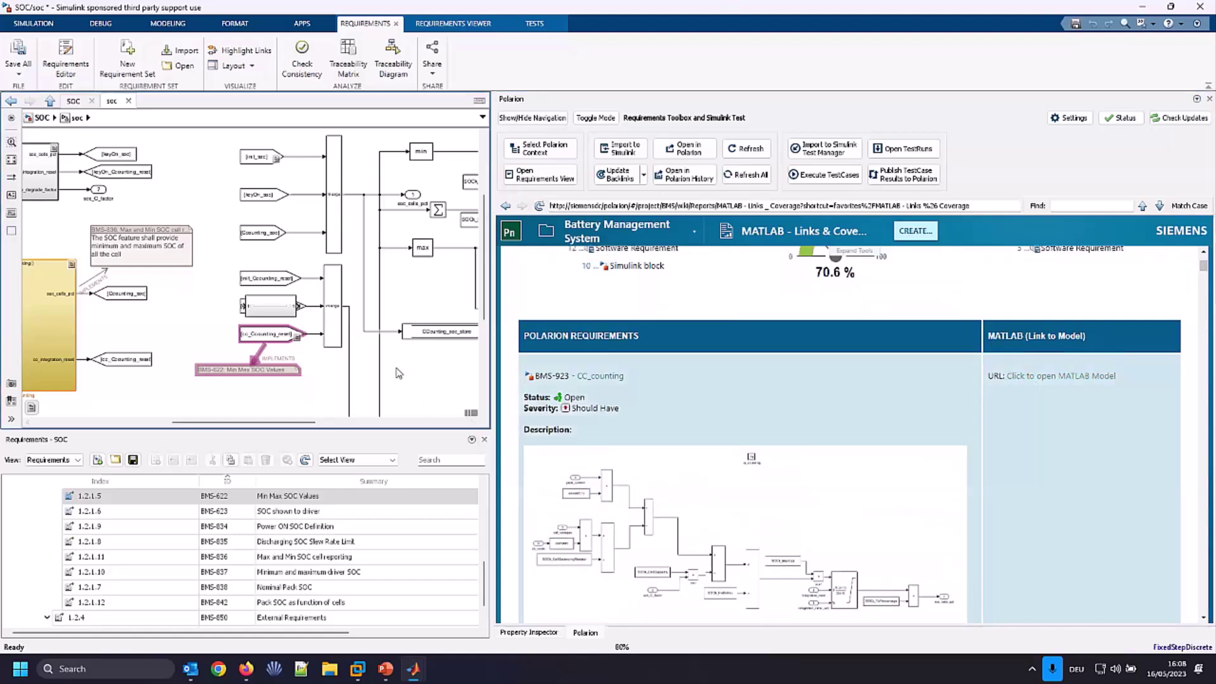
Clear the selection, fit the whole soc model in view, and highlight the CC_counting block through its report link.
left_click(305, 394)
left_click(55, 117)
left_click(74, 131)
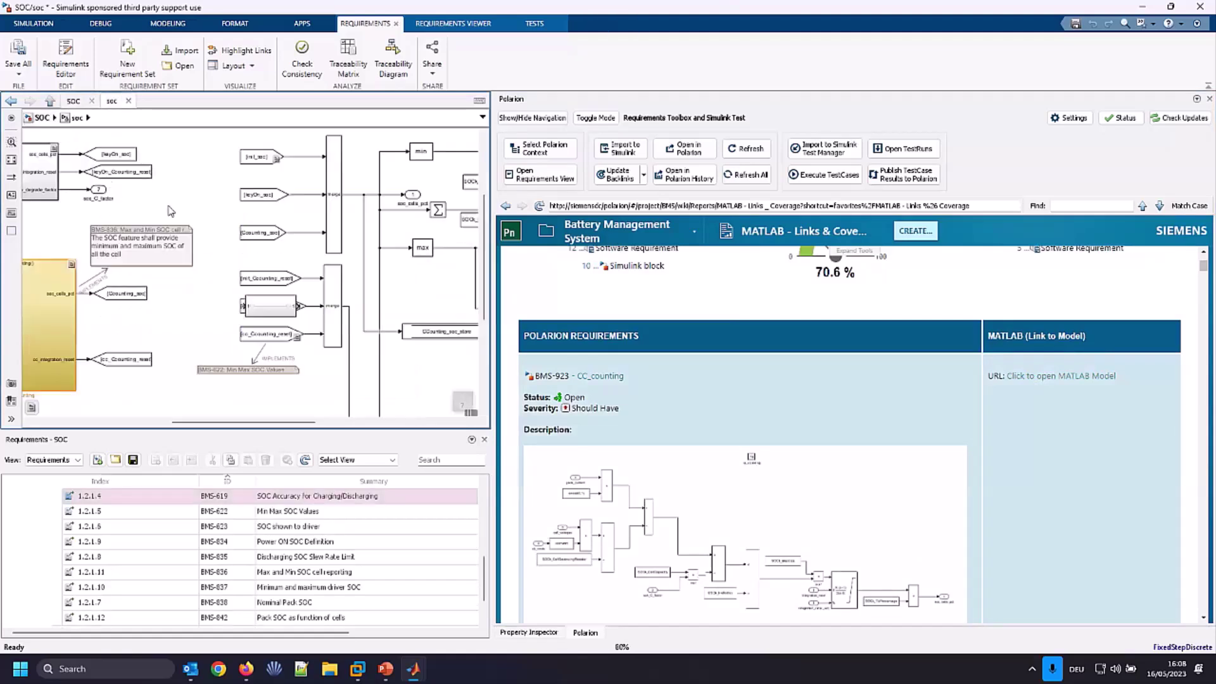
left_click(244, 52)
left_click(243, 56)
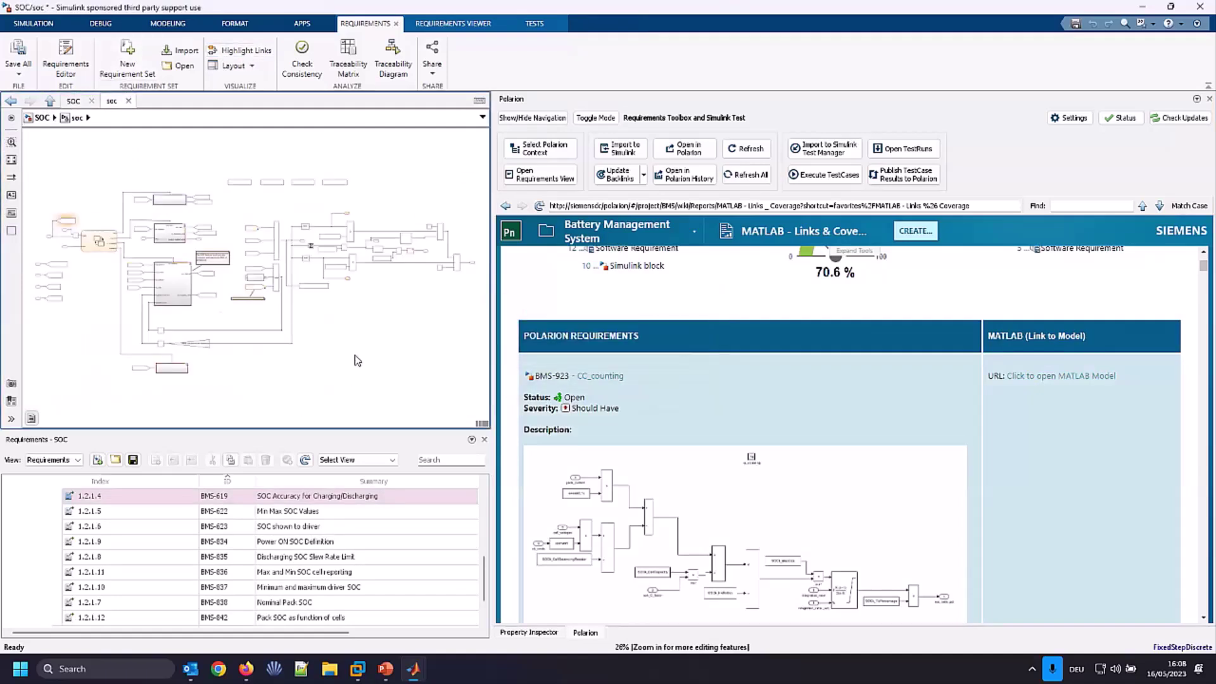
left_click(1037, 378)
Find the key_on block entry in the coverage report and open its linked block in the Simulink model.
scroll(847, 407, "down", 15)
scroll(848, 407, "up", 15)
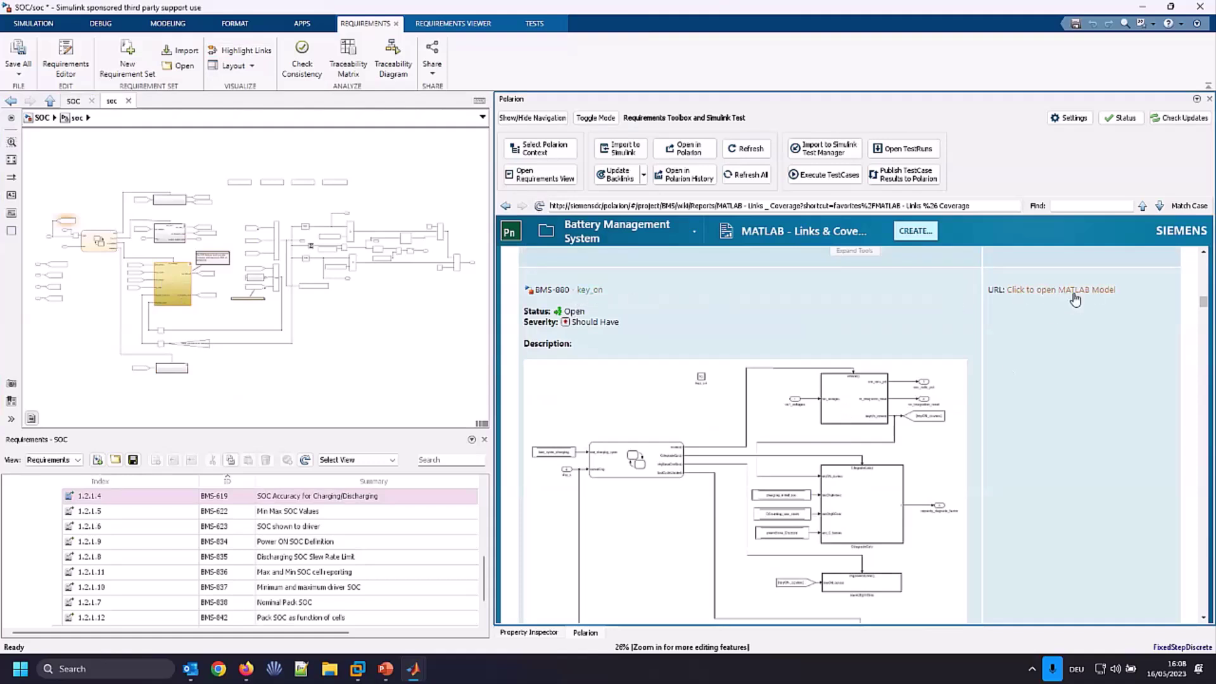
left_click(1071, 291)
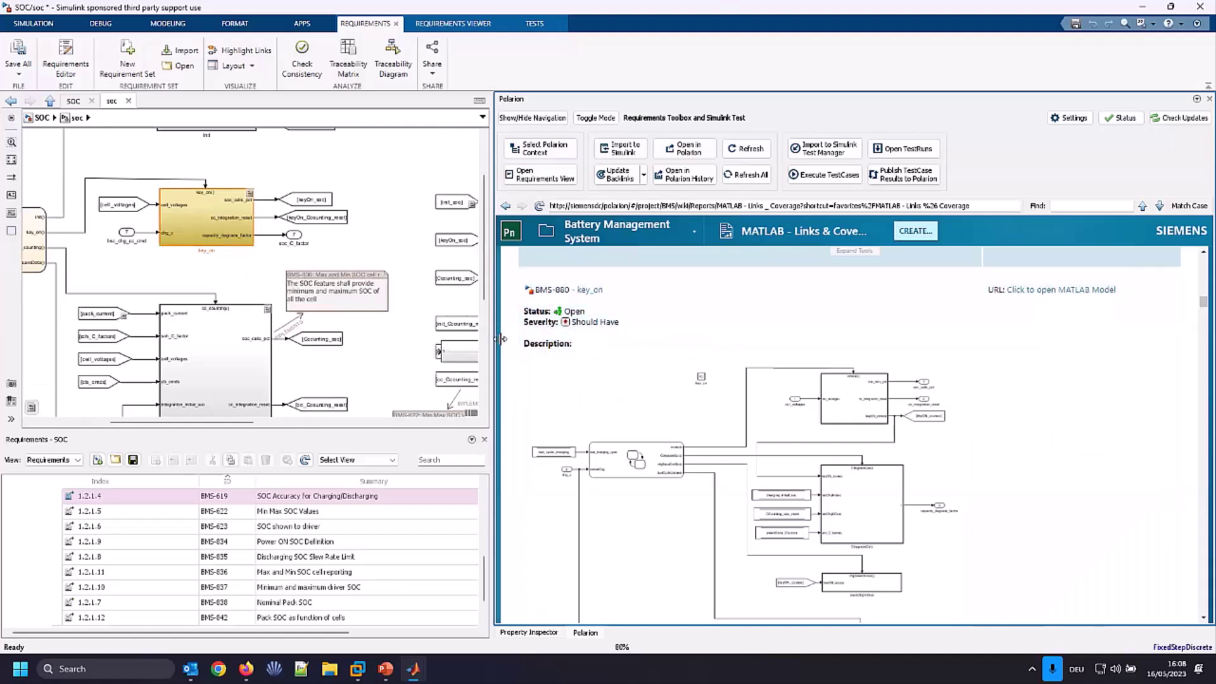
Open the SOH Requirement Specification from the SOH_Requirements folder under State of Health in Polarion.
left_click(503, 345)
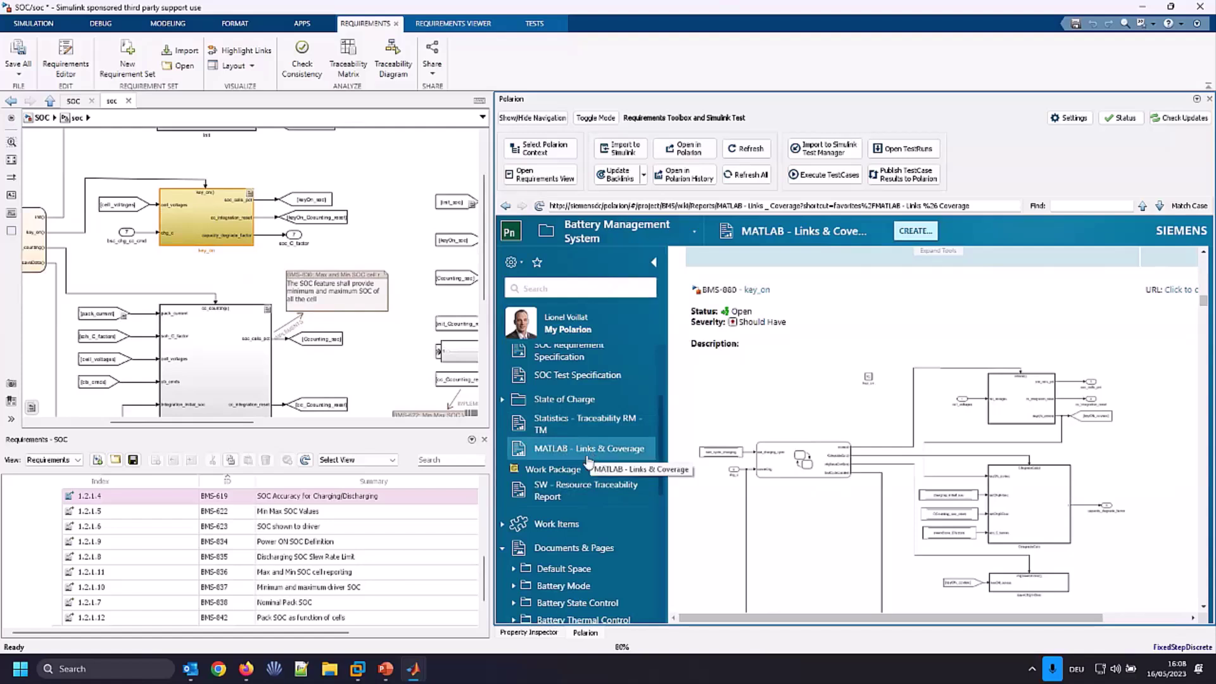
scroll(593, 457, "down", 3)
left_click(514, 533)
left_click(514, 549)
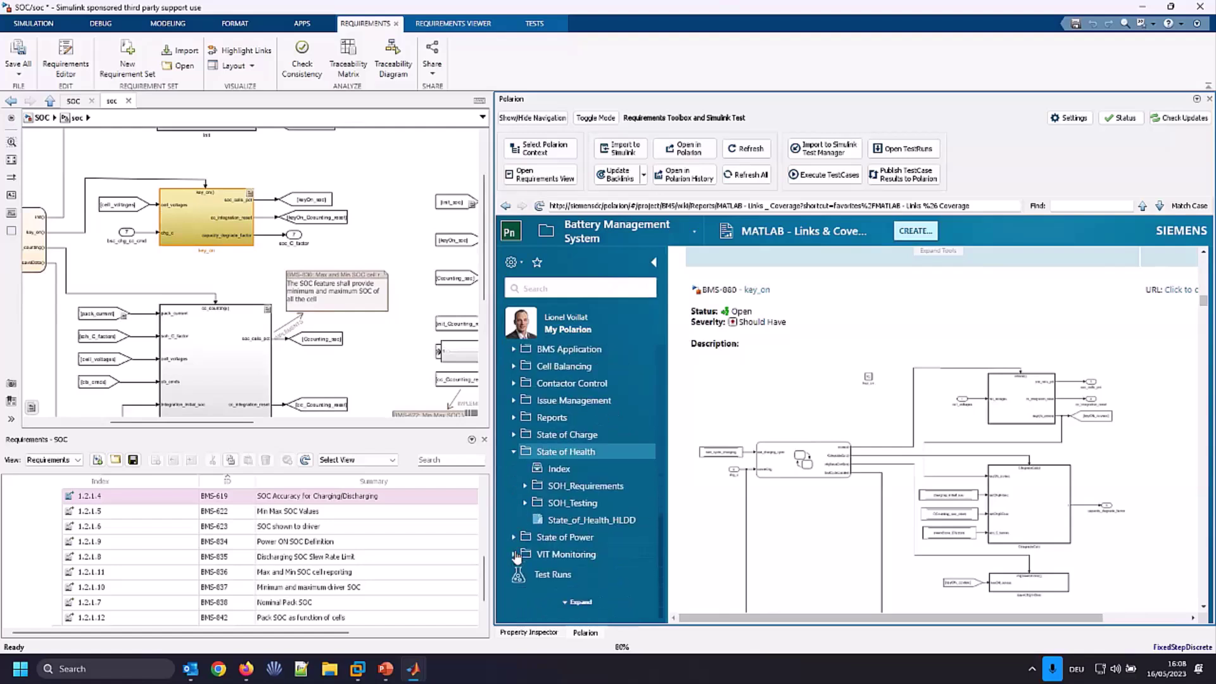
left_click(525, 486)
left_click(550, 520)
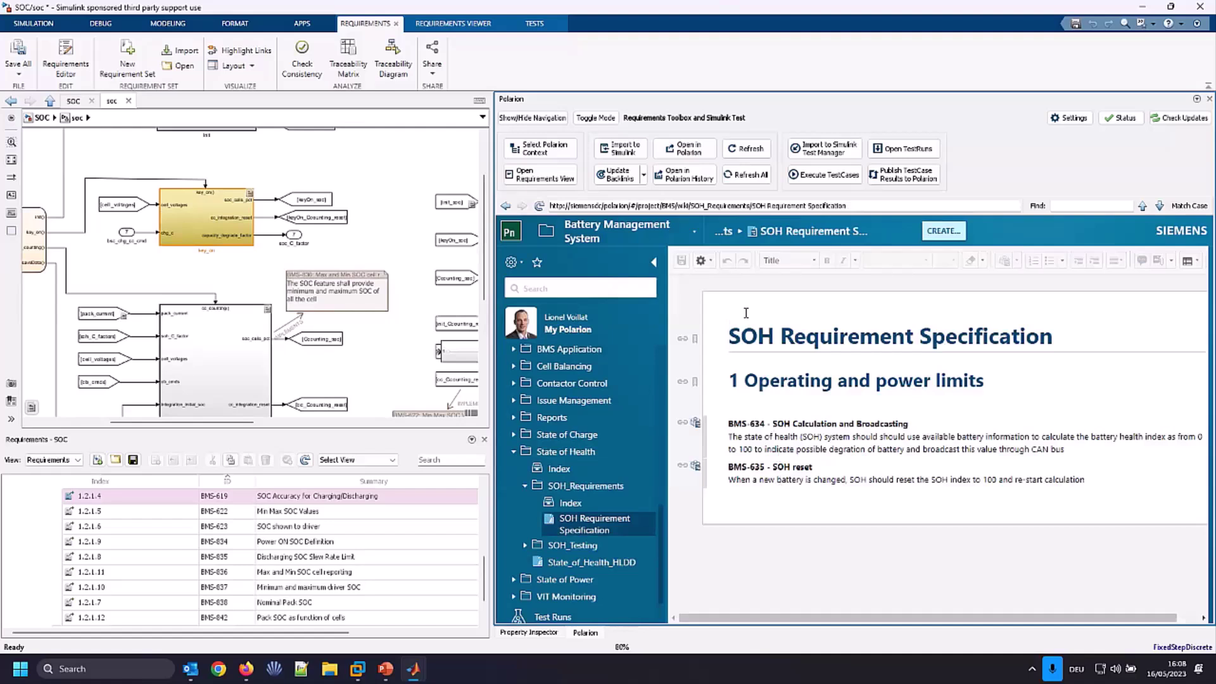
Import the SOH Requirement Specification into Simulink, accepting the configuration update, and fully expand its requirement set.
left_click(627, 151)
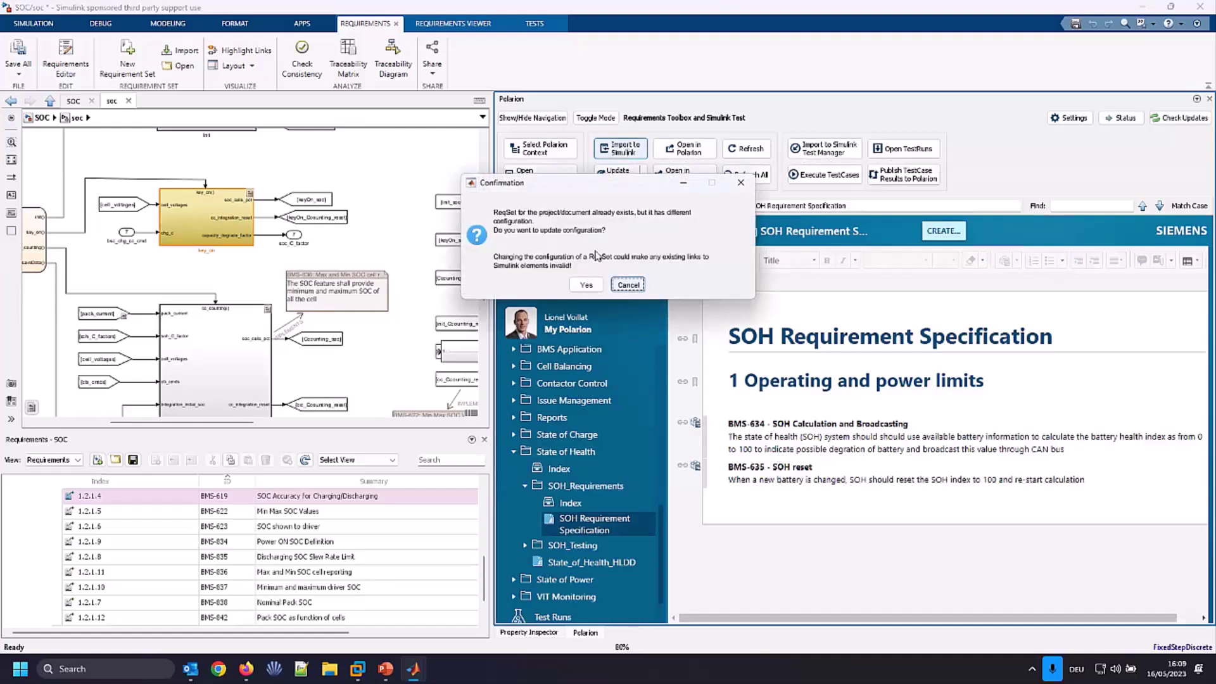
left_click(596, 283)
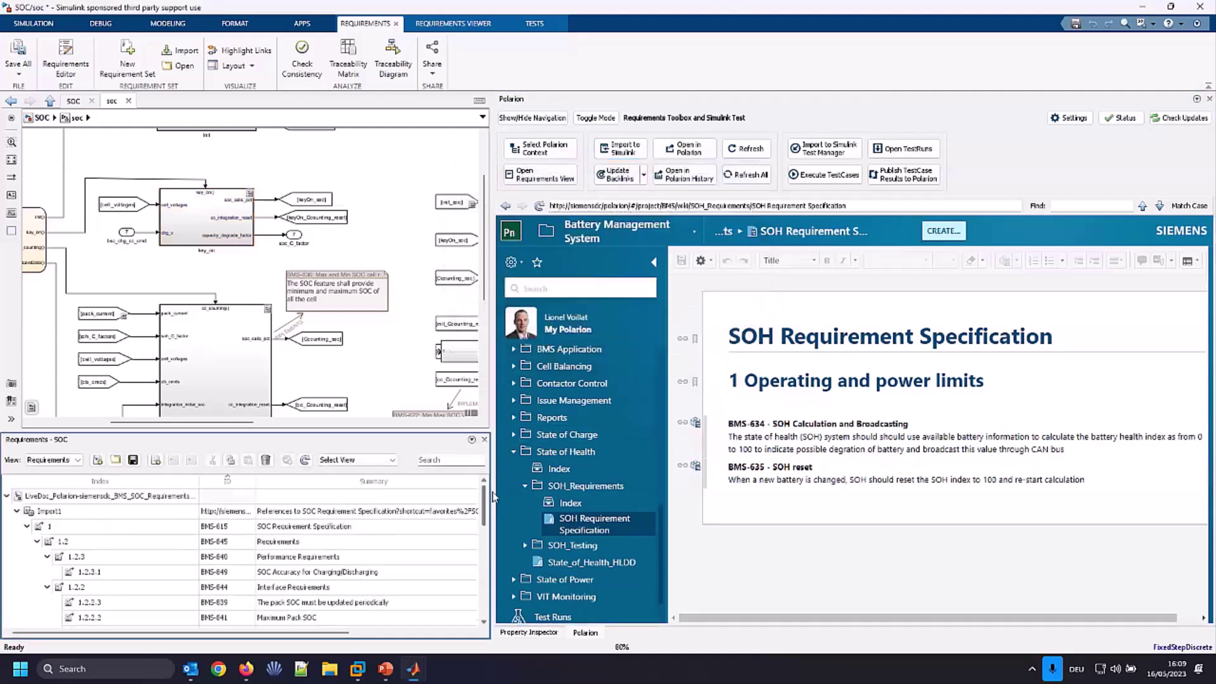
left_click(6, 497)
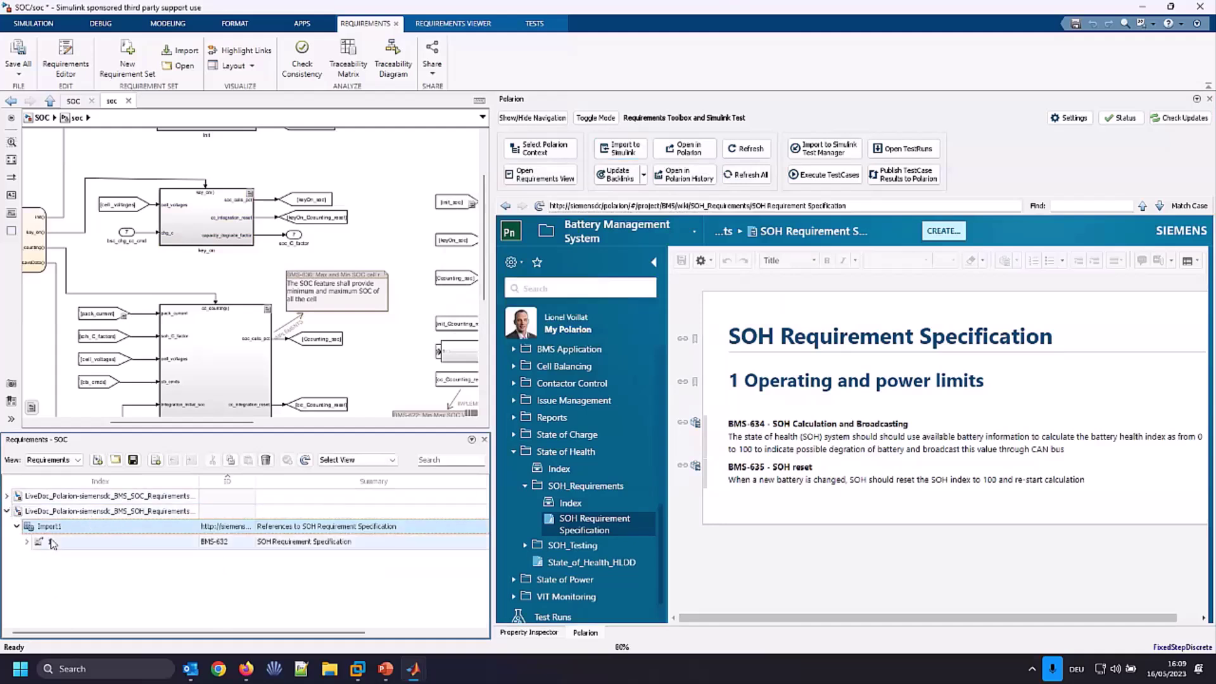
right_click(55, 512)
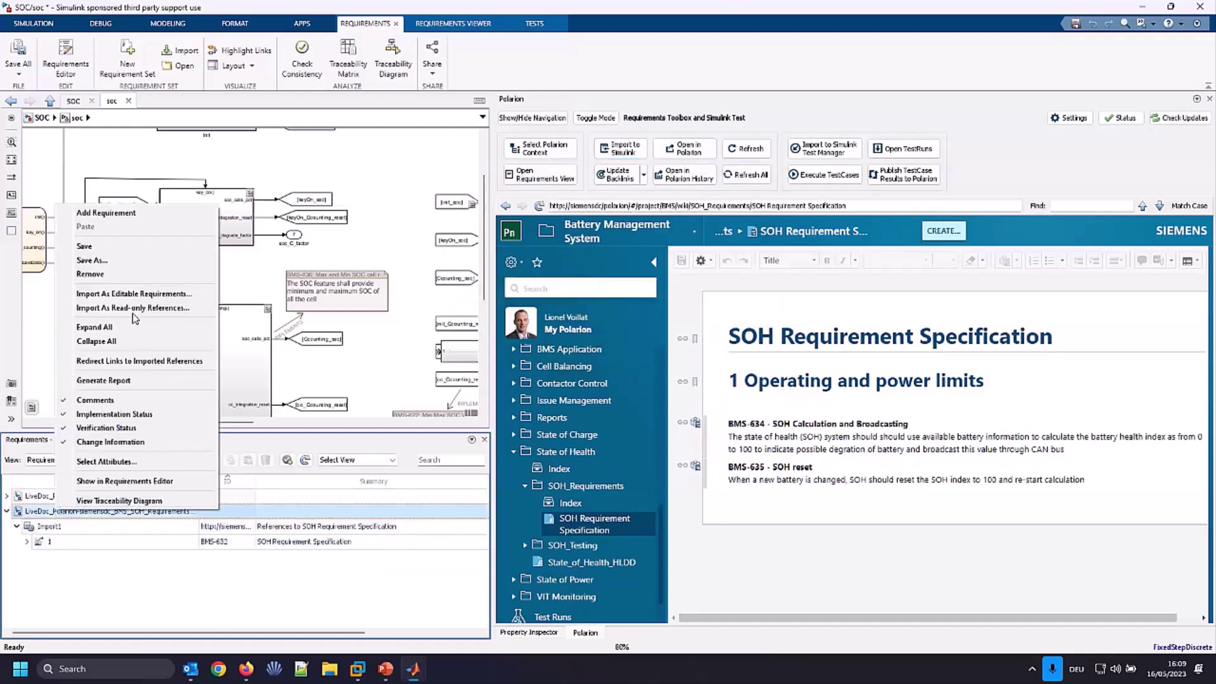
left_click(95, 323)
Link requirement BMS-634, SOH Calculation and Broadcasting, to the keyOn_Ccounting_reset block and update the Polarion backlinks.
left_click(260, 574)
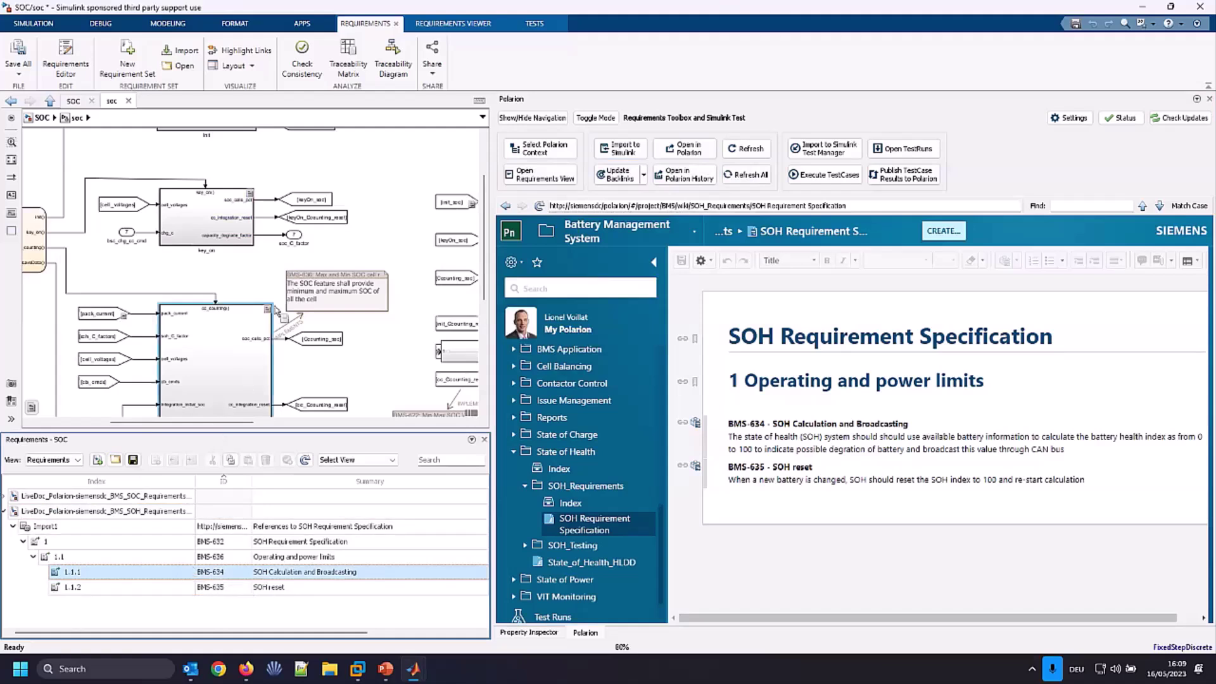
left_click(328, 221)
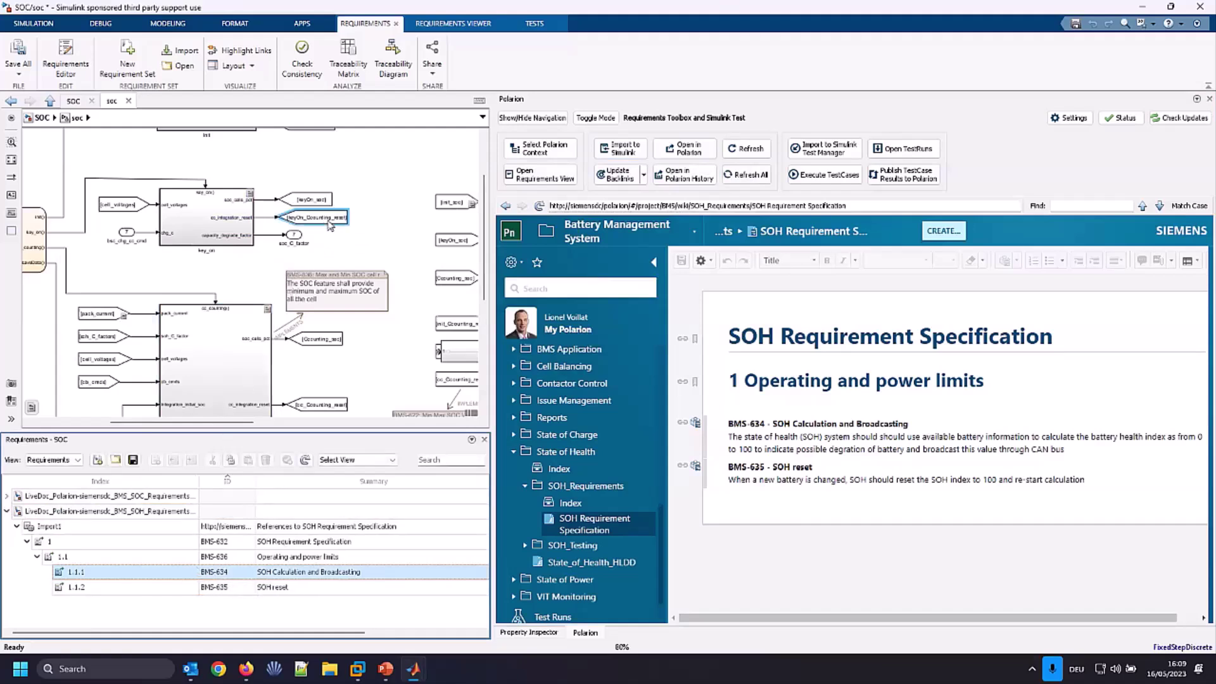
left_click(383, 180)
left_click_drag(404, 184, 381, 230)
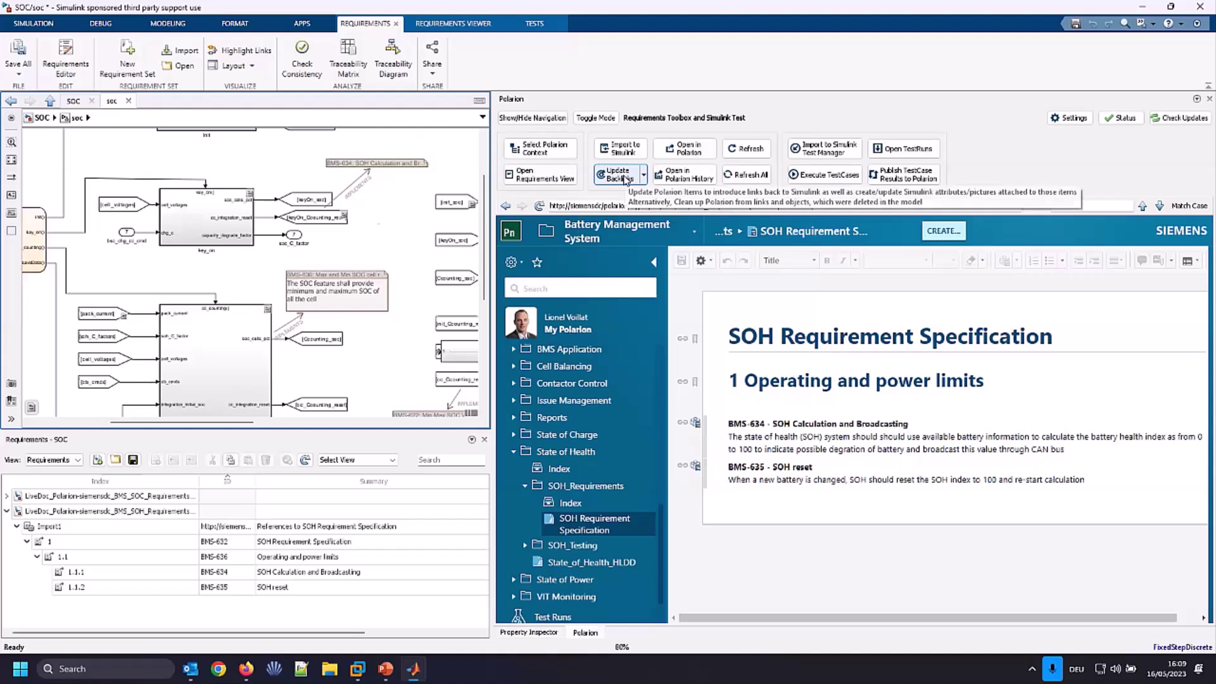
left_click(626, 180)
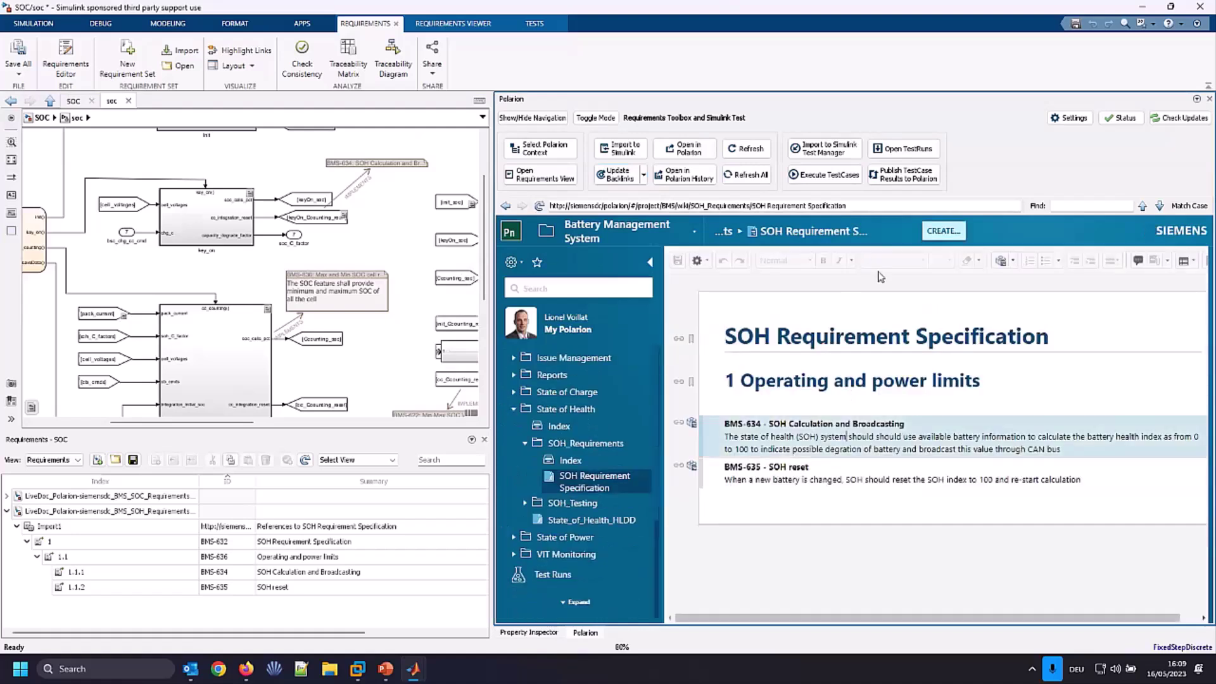
Configure Software Requirement presentation to include Linked Work Items, show fields at end as table, and set this as default.
left_click(1014, 260)
left_click(1026, 308)
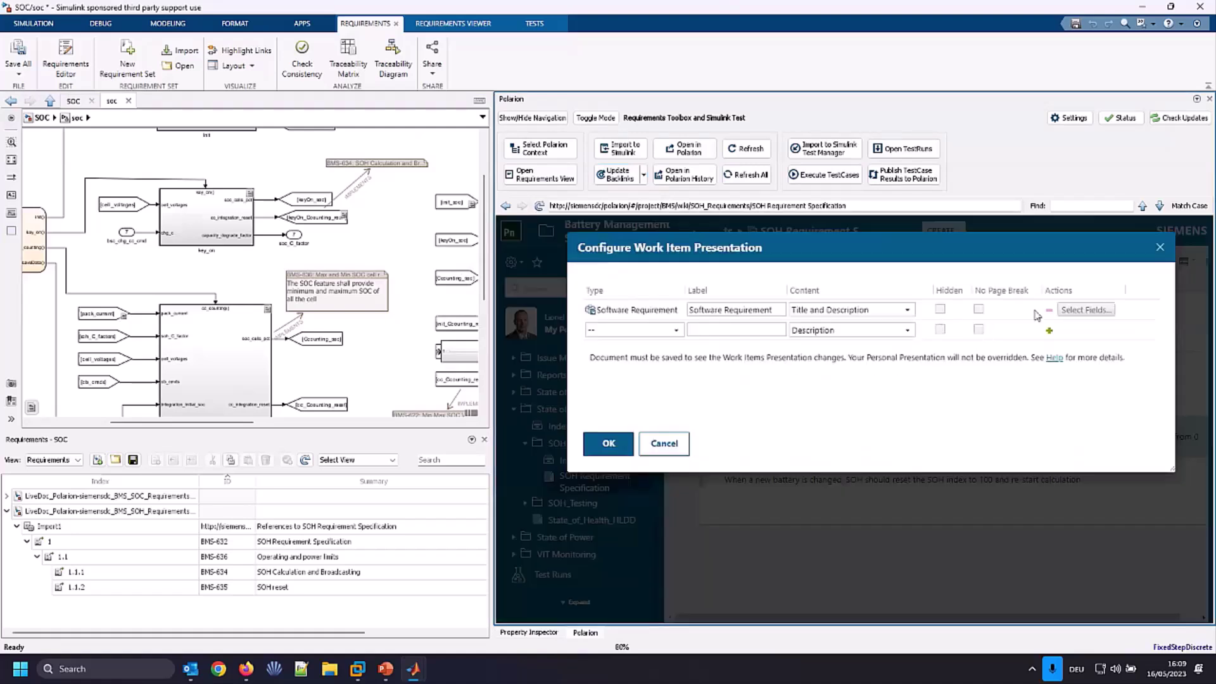
left_click(1071, 314)
scroll(670, 470, "down", 2)
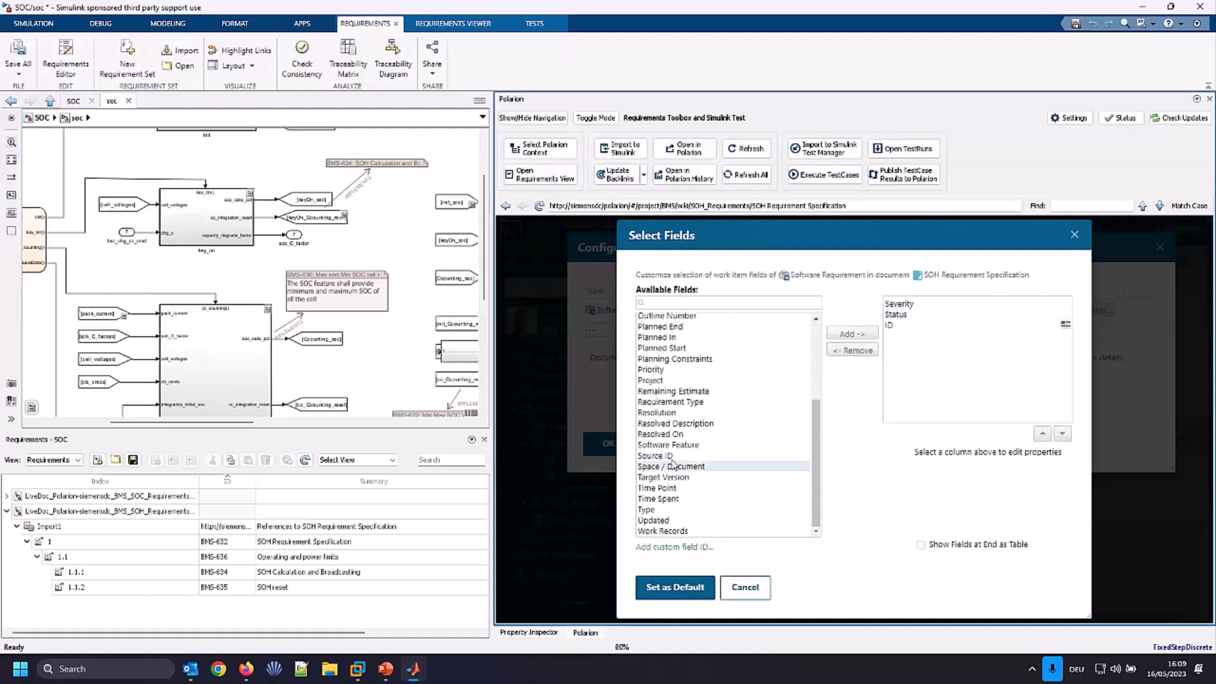
double_click(669, 370)
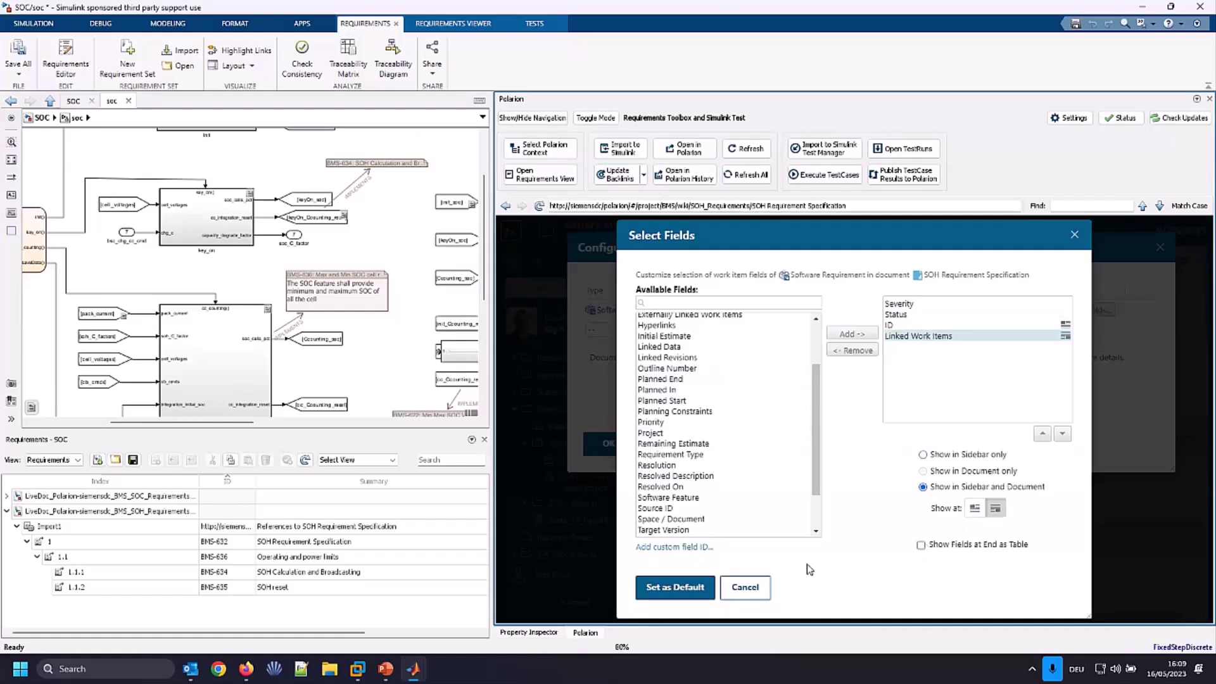
left_click(921, 546)
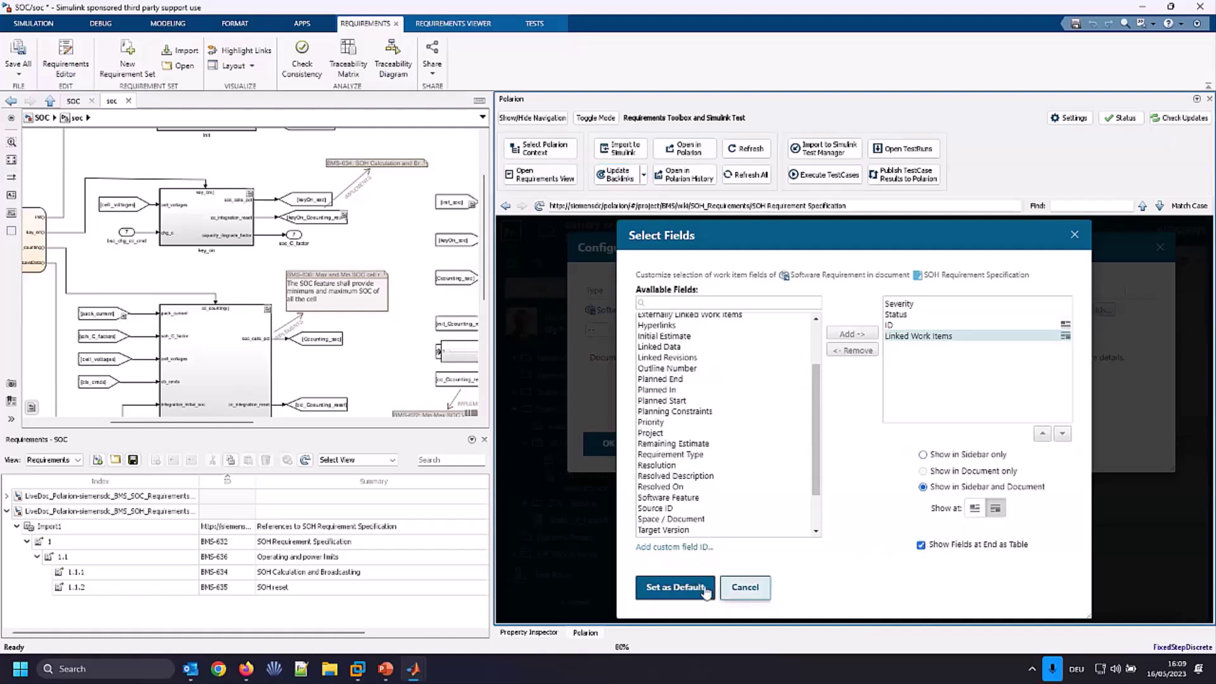
left_click(675, 587)
left_click(607, 443)
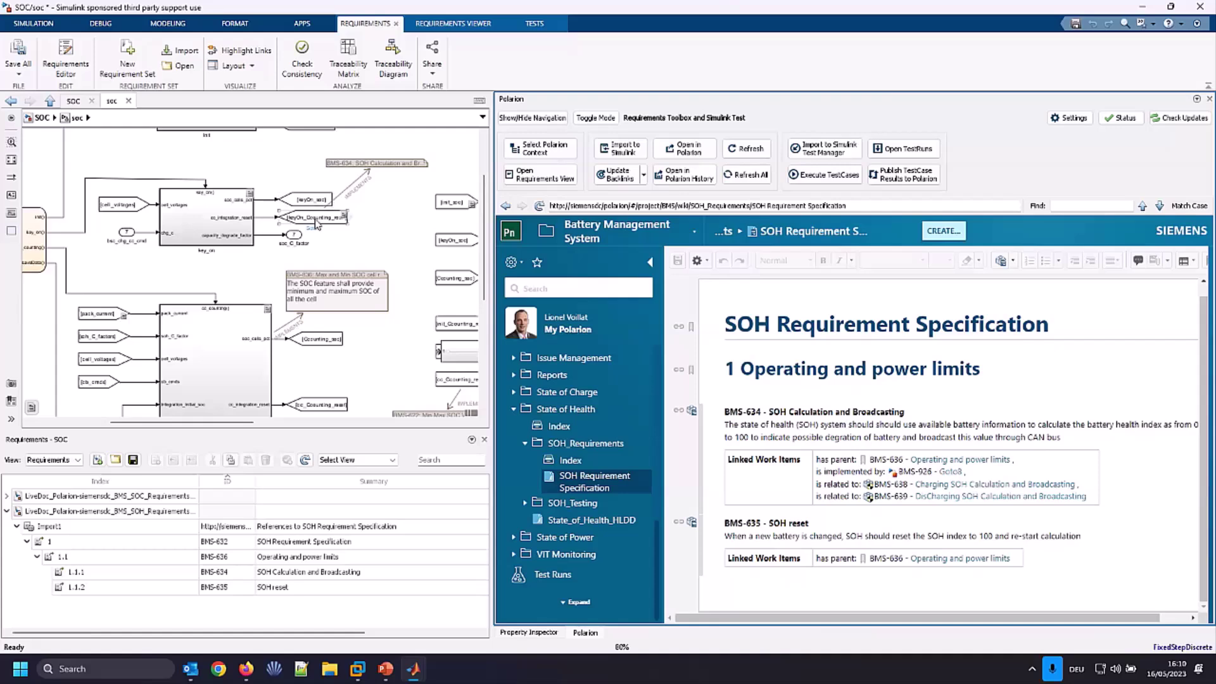
Select the BMS-836 requirement annotation beside the CC_counting block and try to open it in Polarion.
scroll(315, 225, "up", 5)
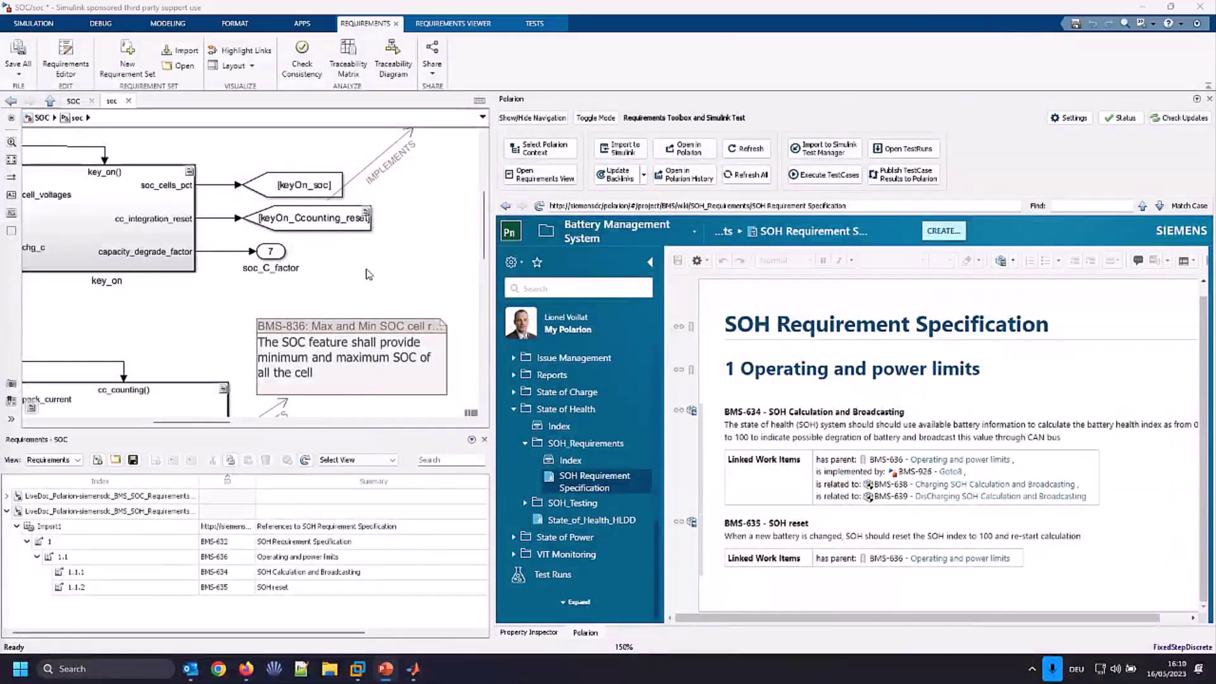
left_click(369, 274)
key("space")
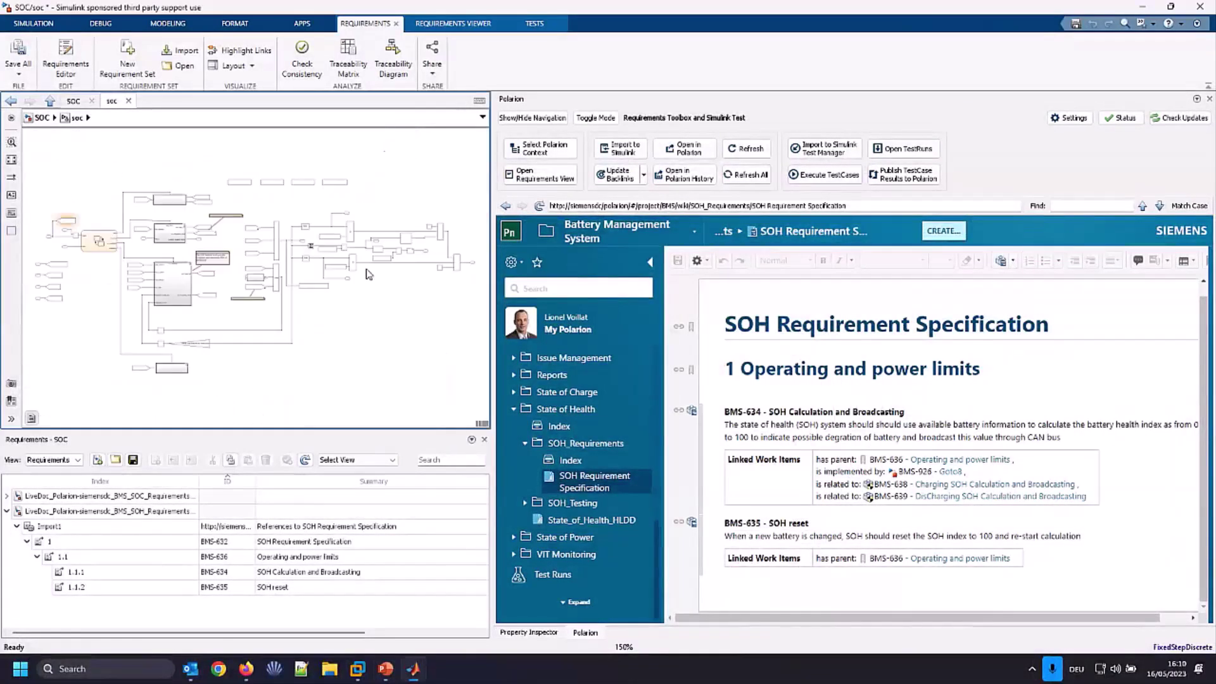
scroll(183, 308, "up", 5)
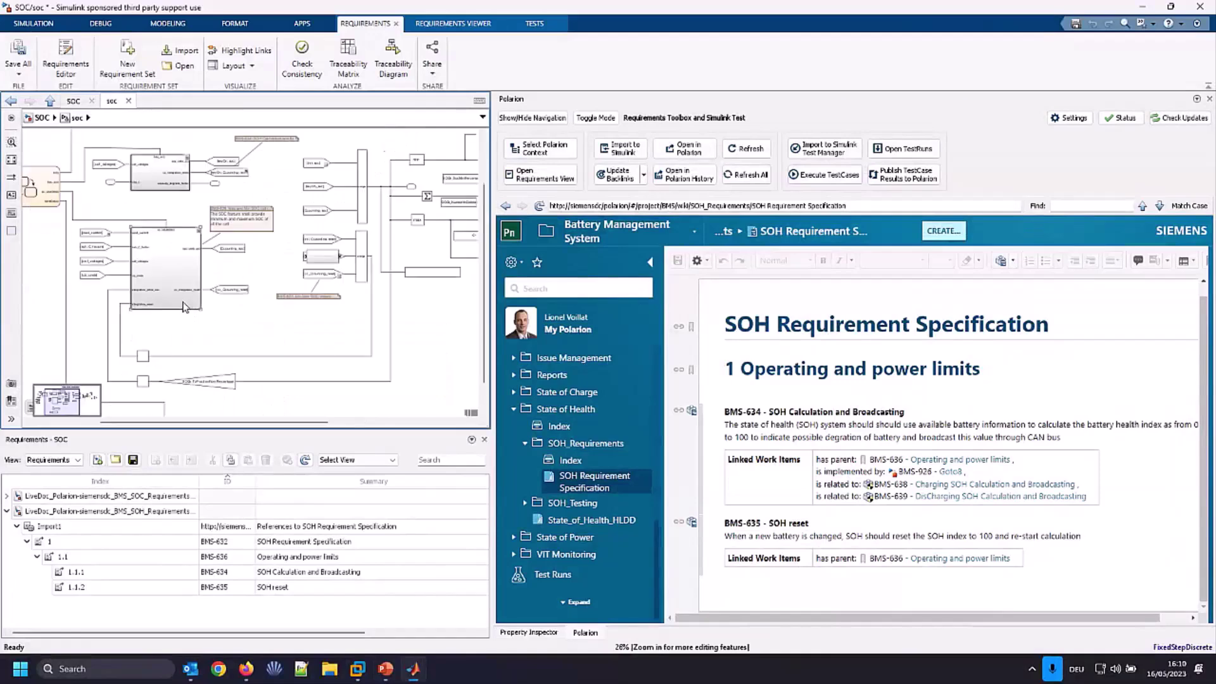
left_click(276, 187)
left_click(686, 148)
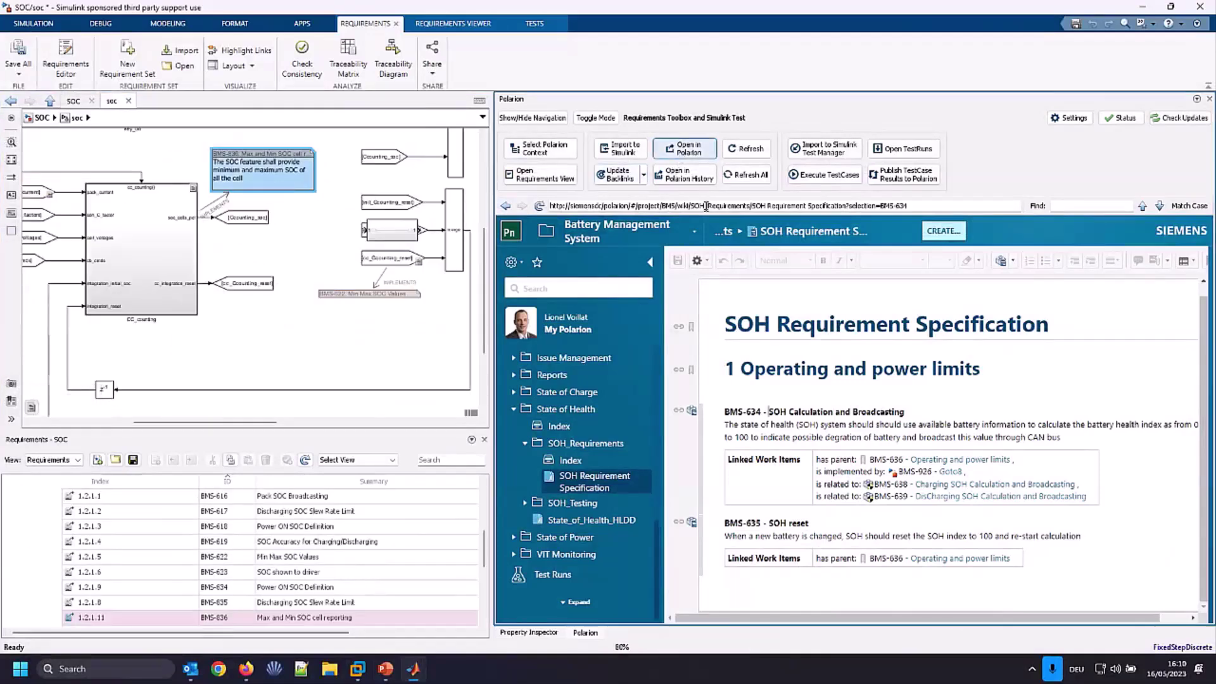
left_click(697, 152)
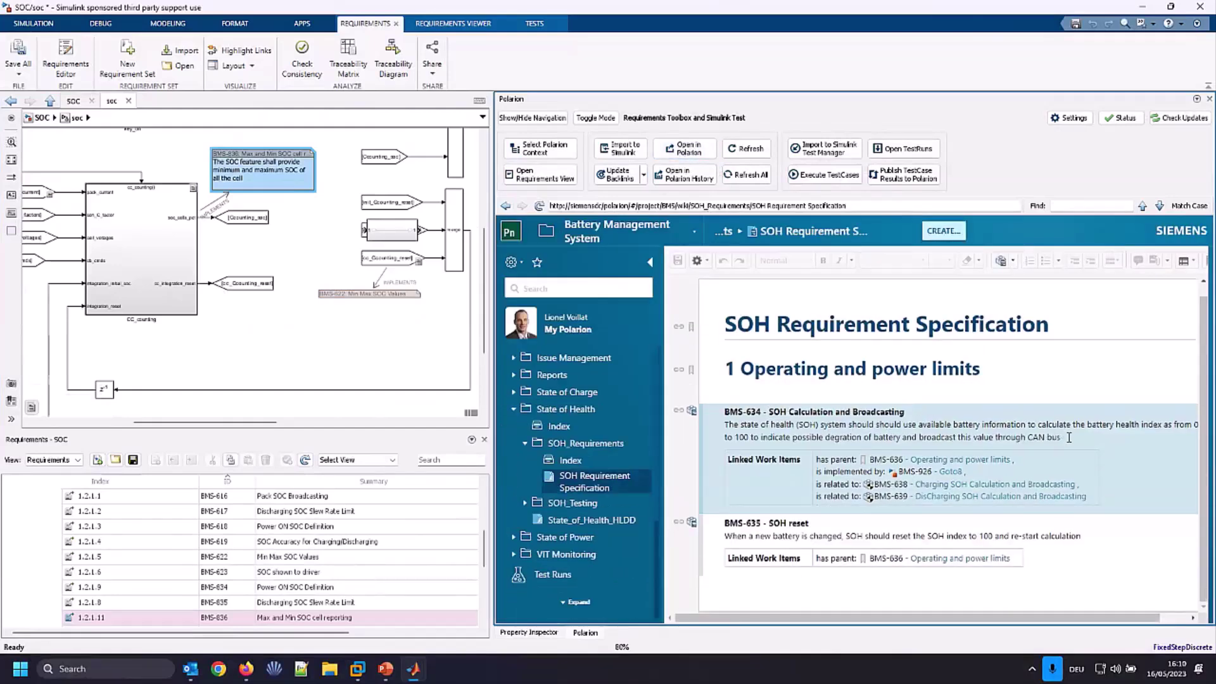
Append "New changes" to the BMS-836 description in the SOC Requirement Specification, save the document and refresh all imported requirements.
scroll(285, 298, "down", 3)
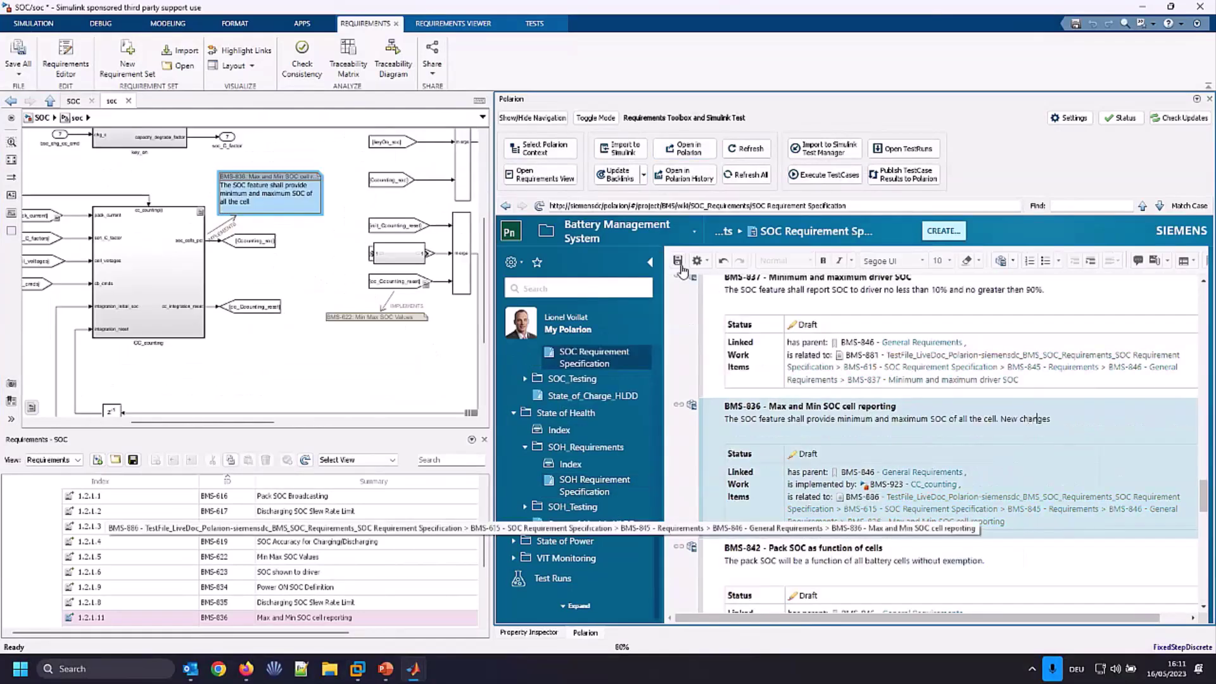
left_click(677, 260)
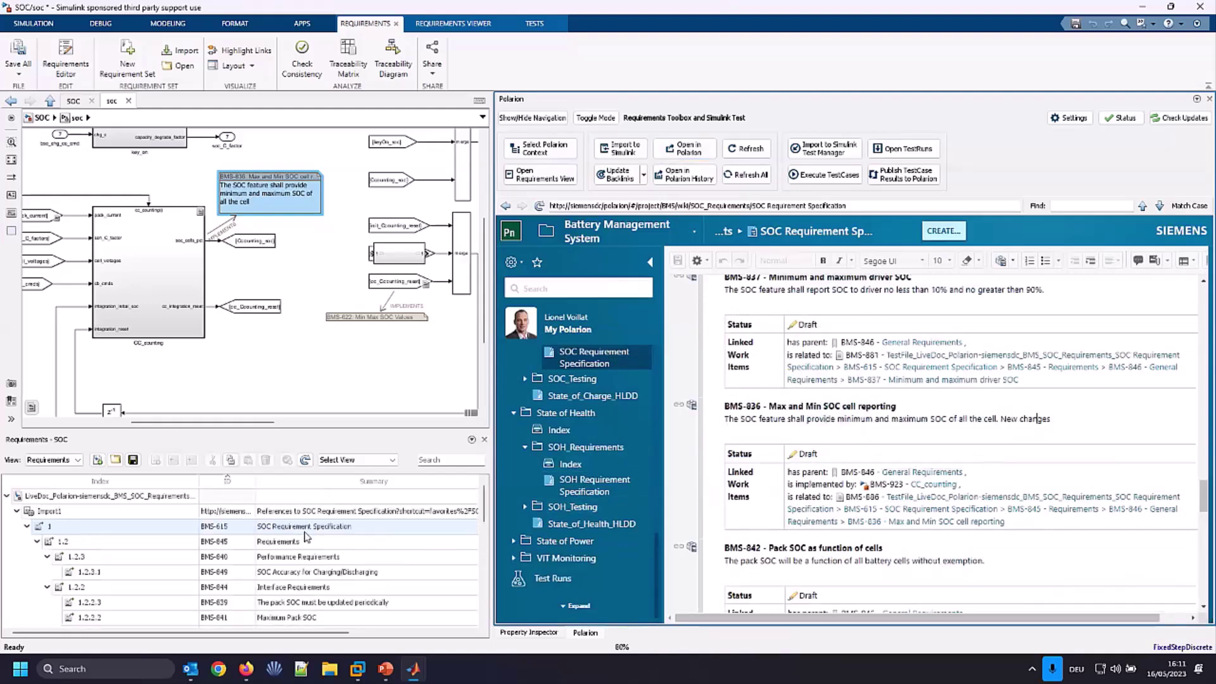
left_click(750, 177)
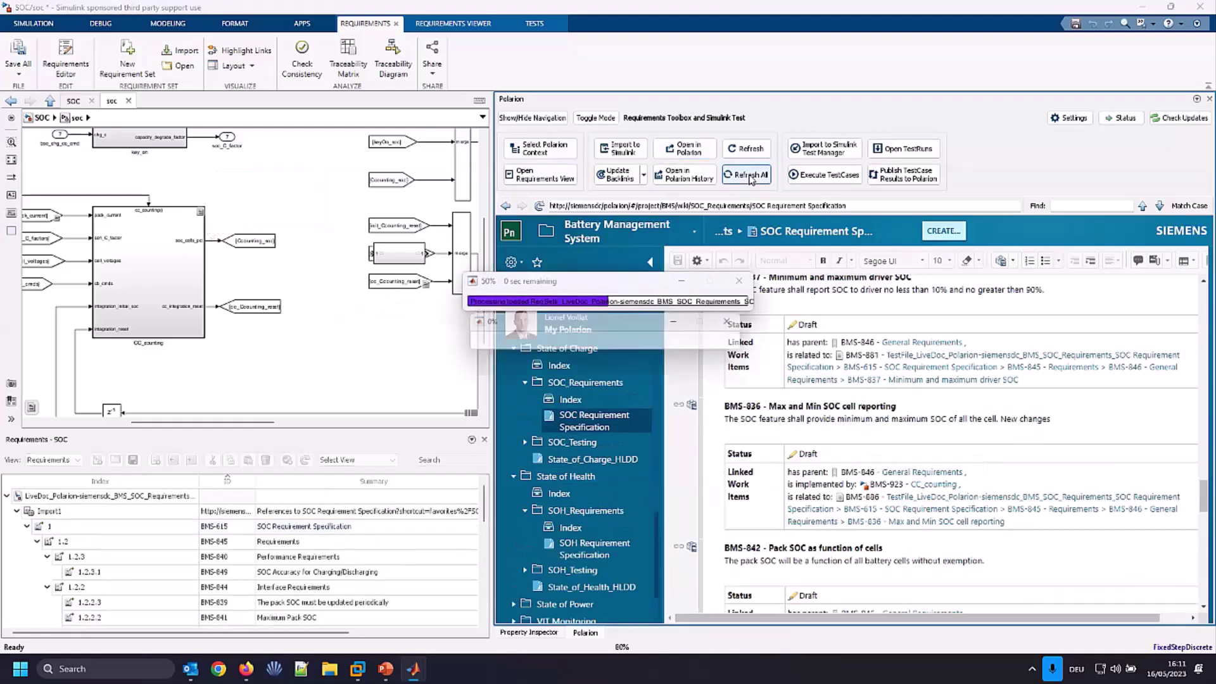
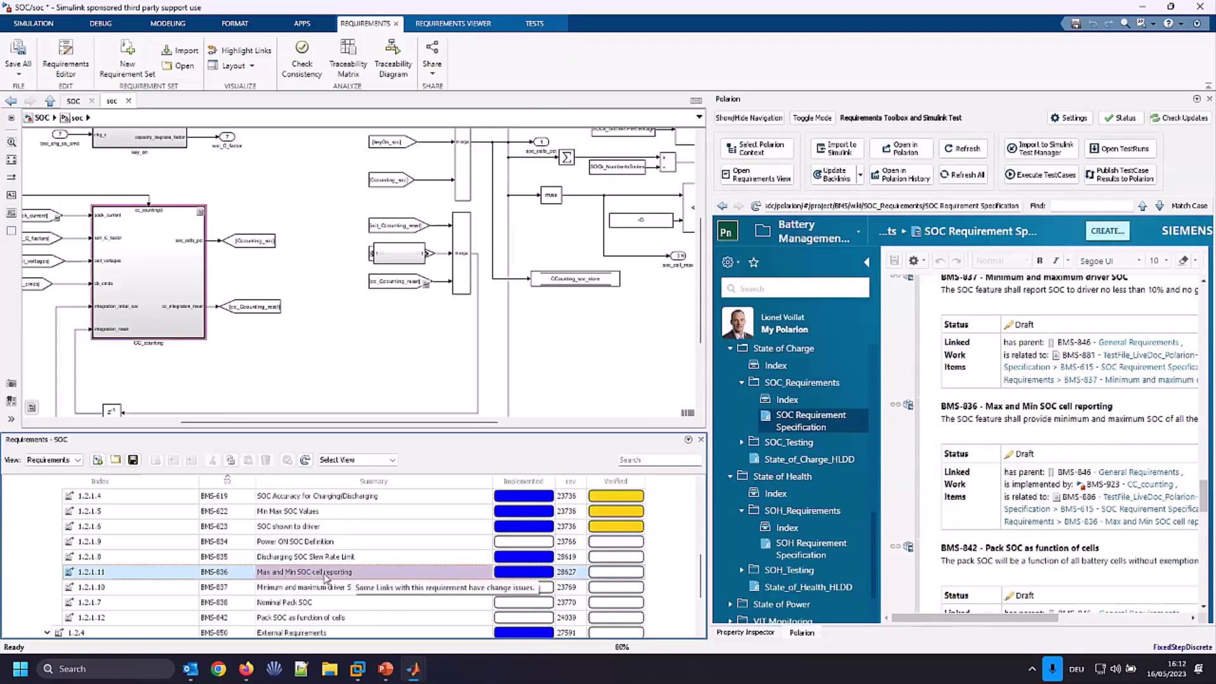
Open requirement BMS-836 in its Polarion document, then examine its change history with the navigation hidden.
left_click(915, 151)
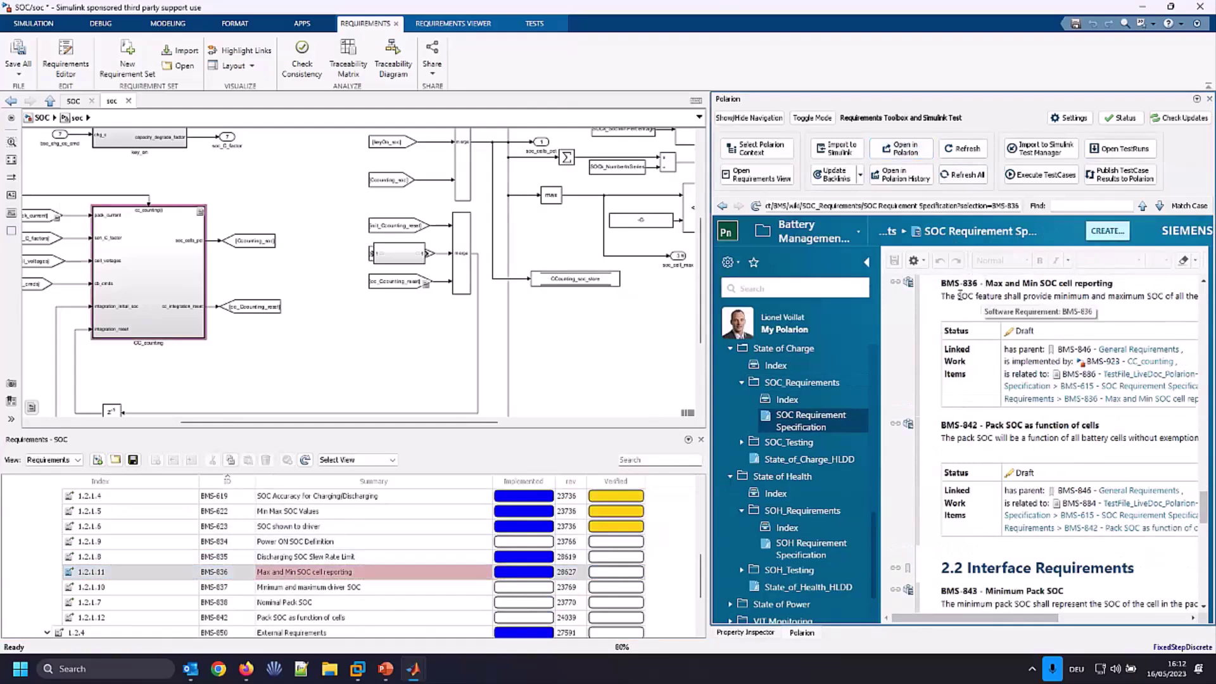
left_click(869, 268)
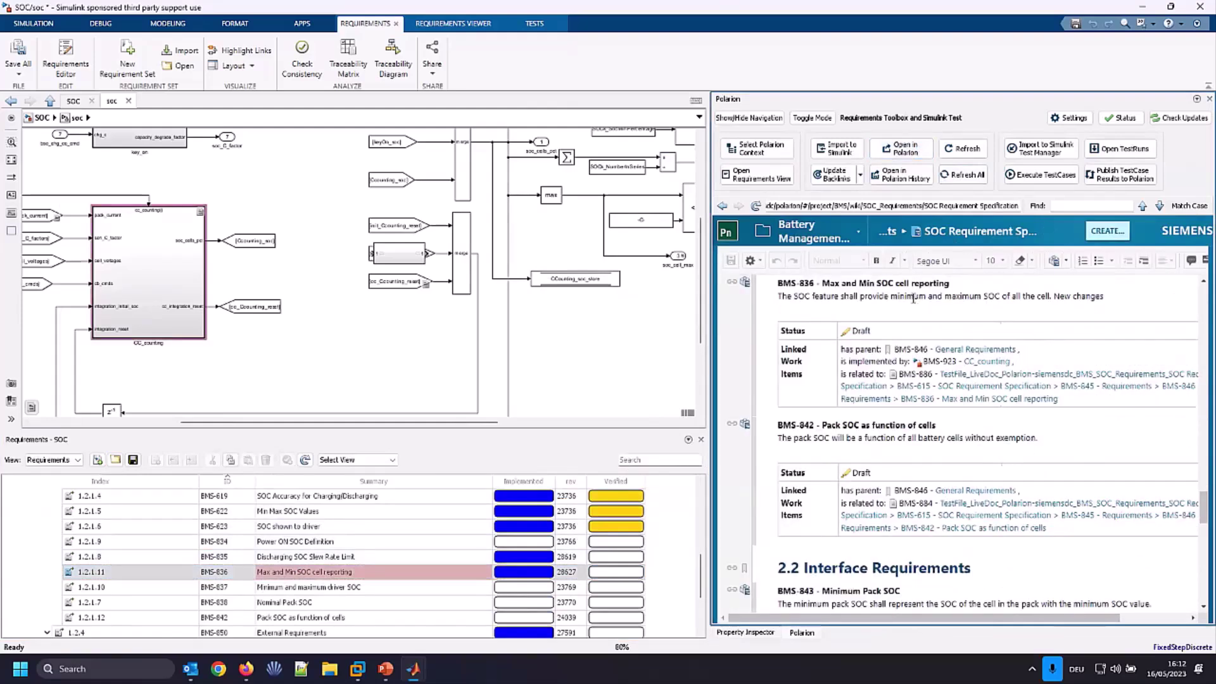
left_click(408, 571)
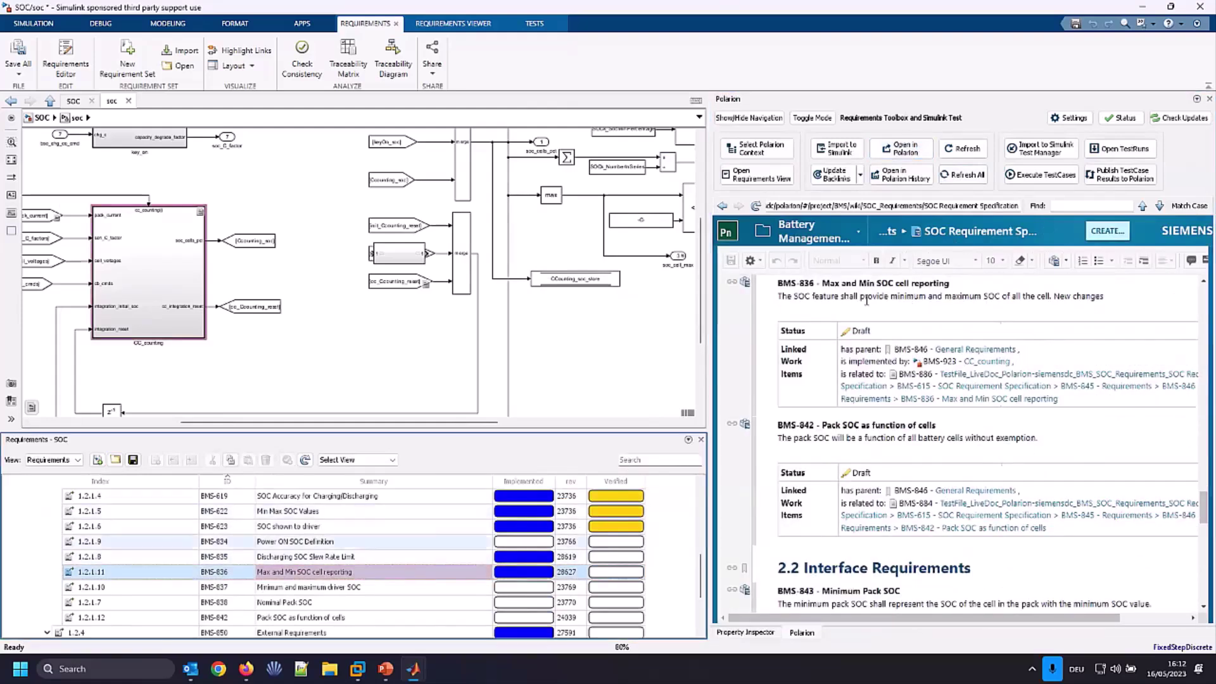
left_click(904, 180)
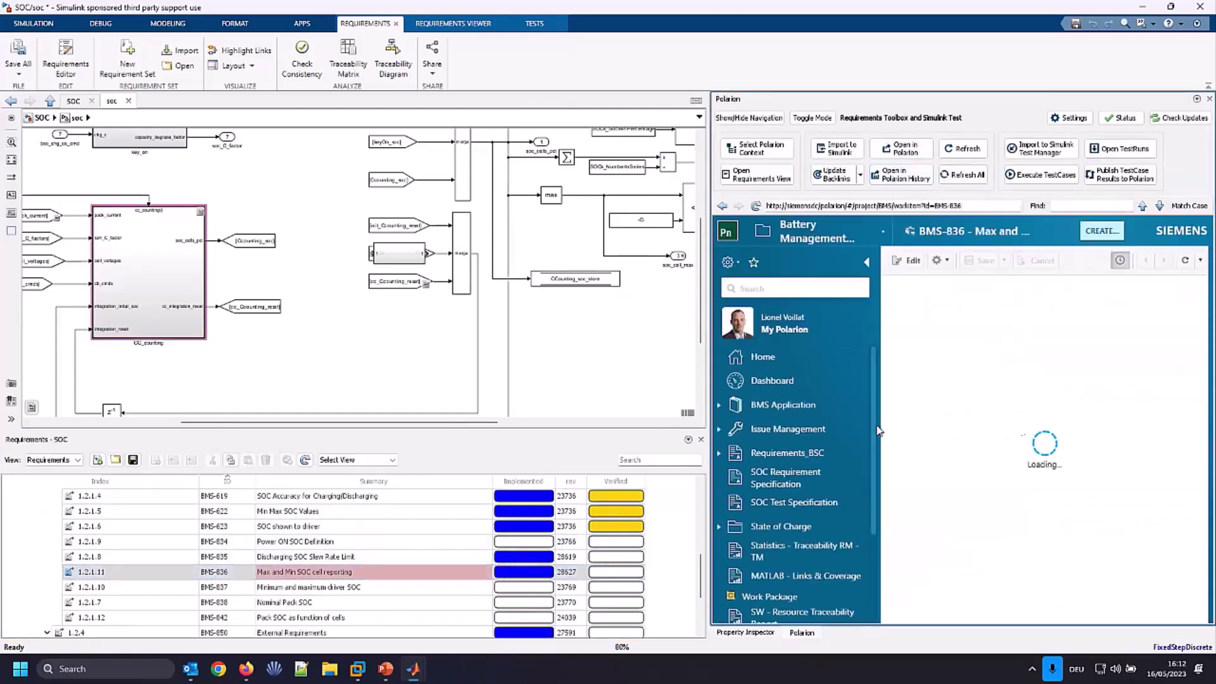
left_click(865, 265)
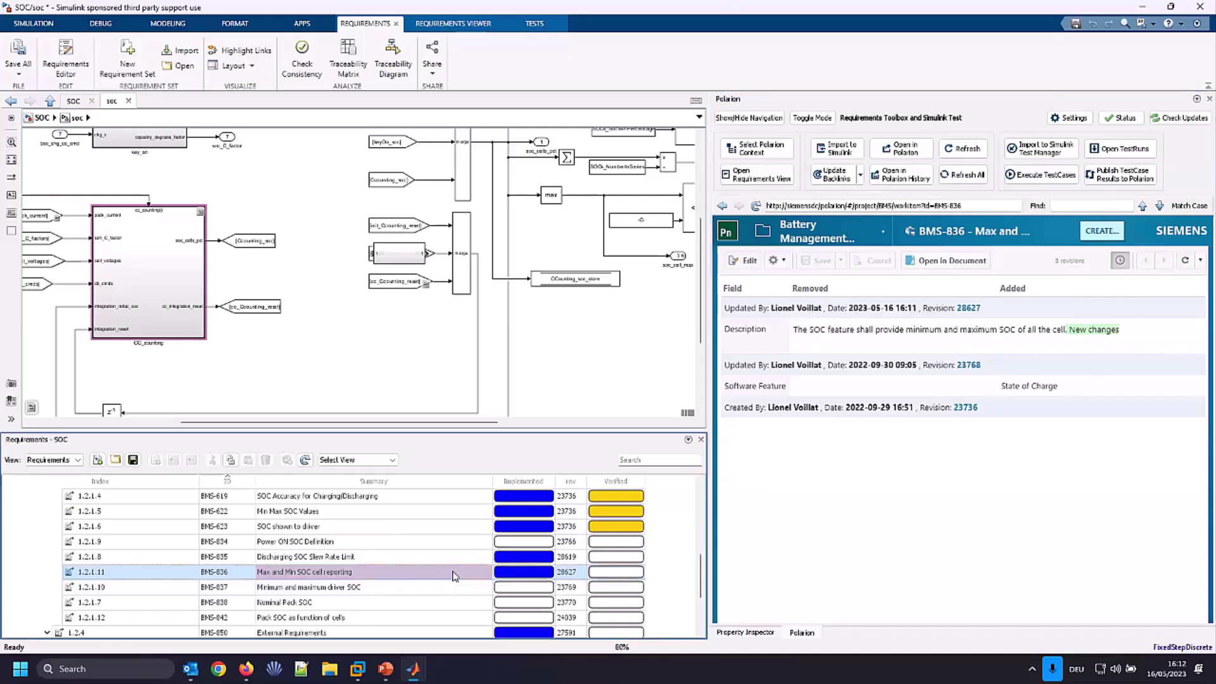
Show the requirement links and clear the change issue on the link from CC_counting to BMS-836.
scroll(97, 500, "up", 5)
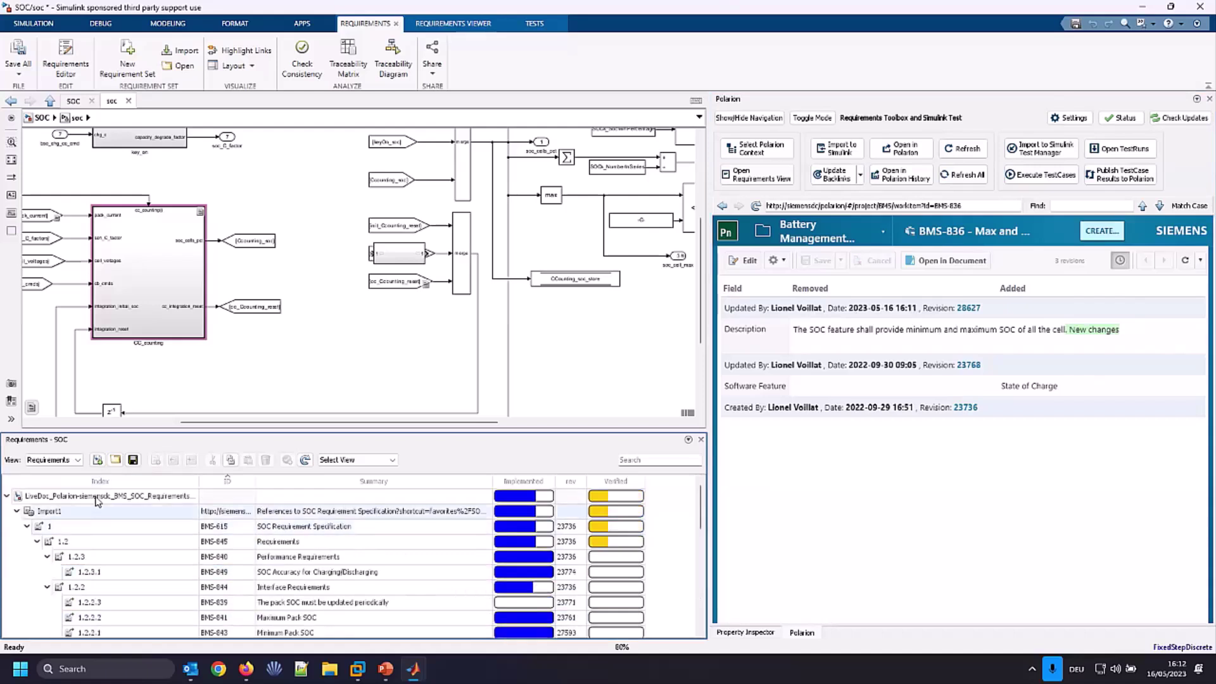
left_click(65, 461)
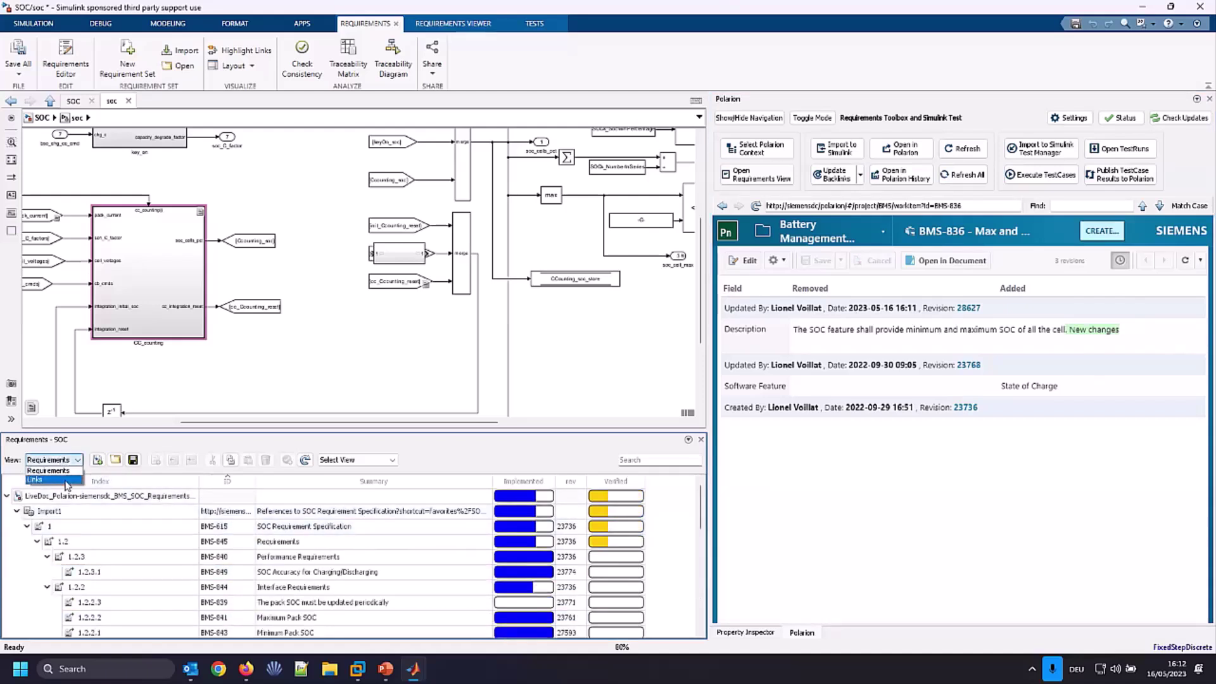
left_click(48, 486)
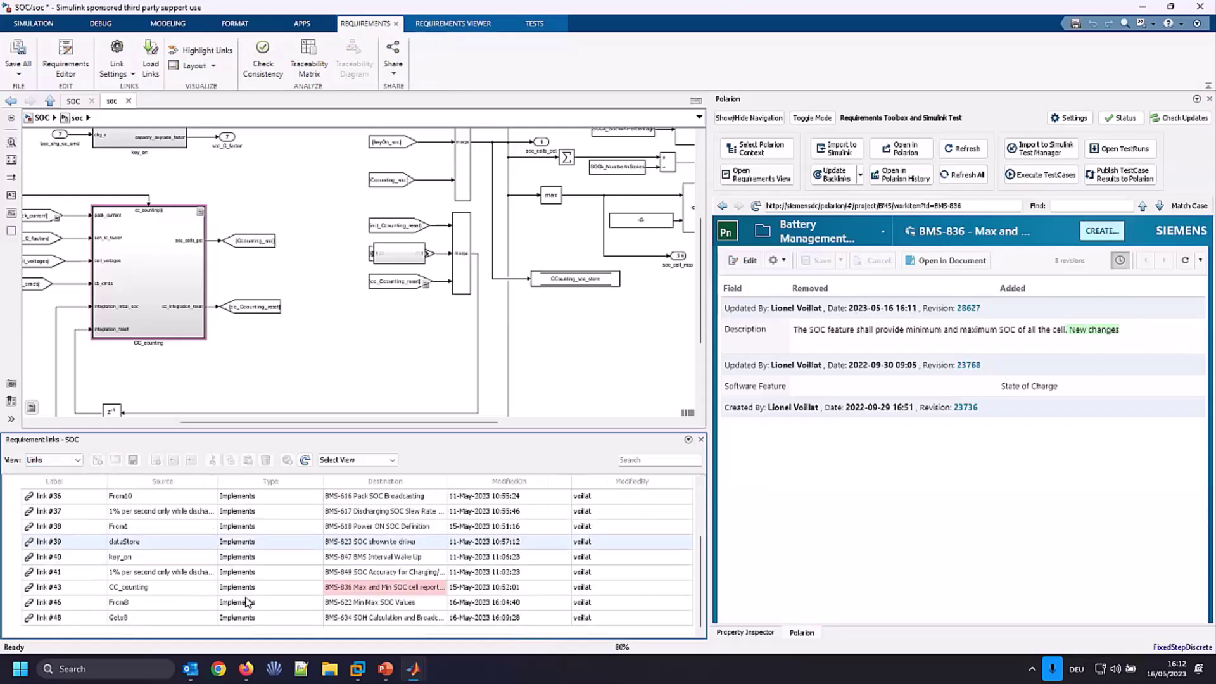
left_click(246, 589)
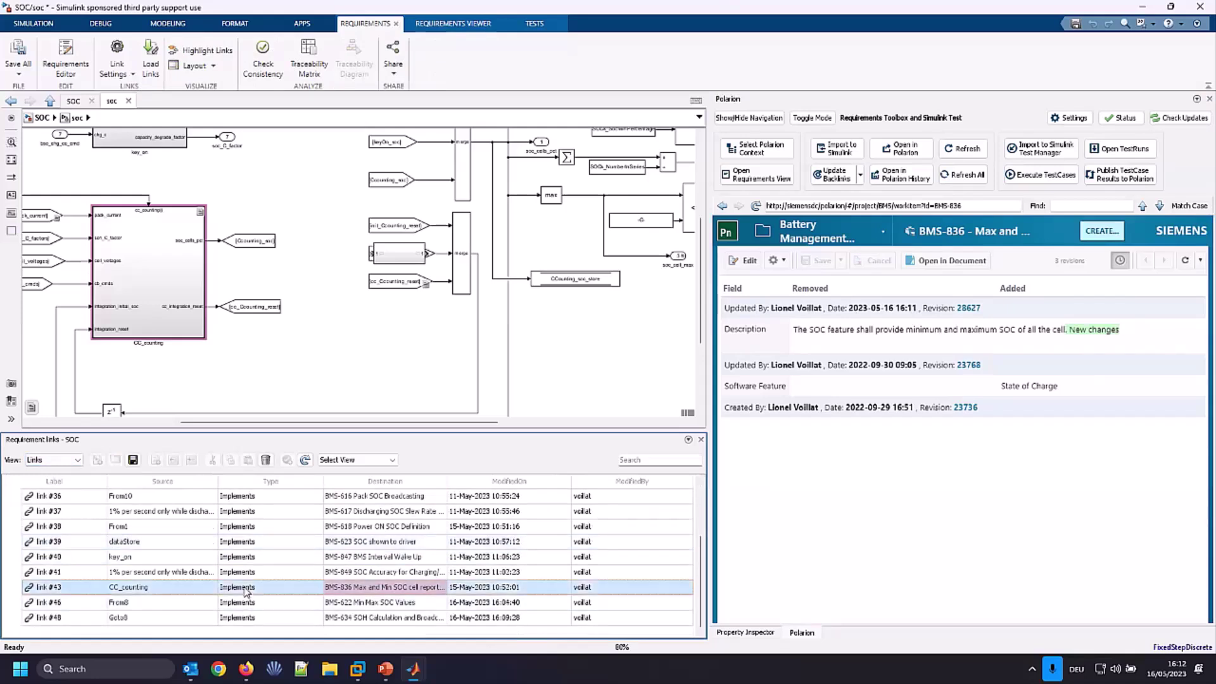
right_click(312, 592)
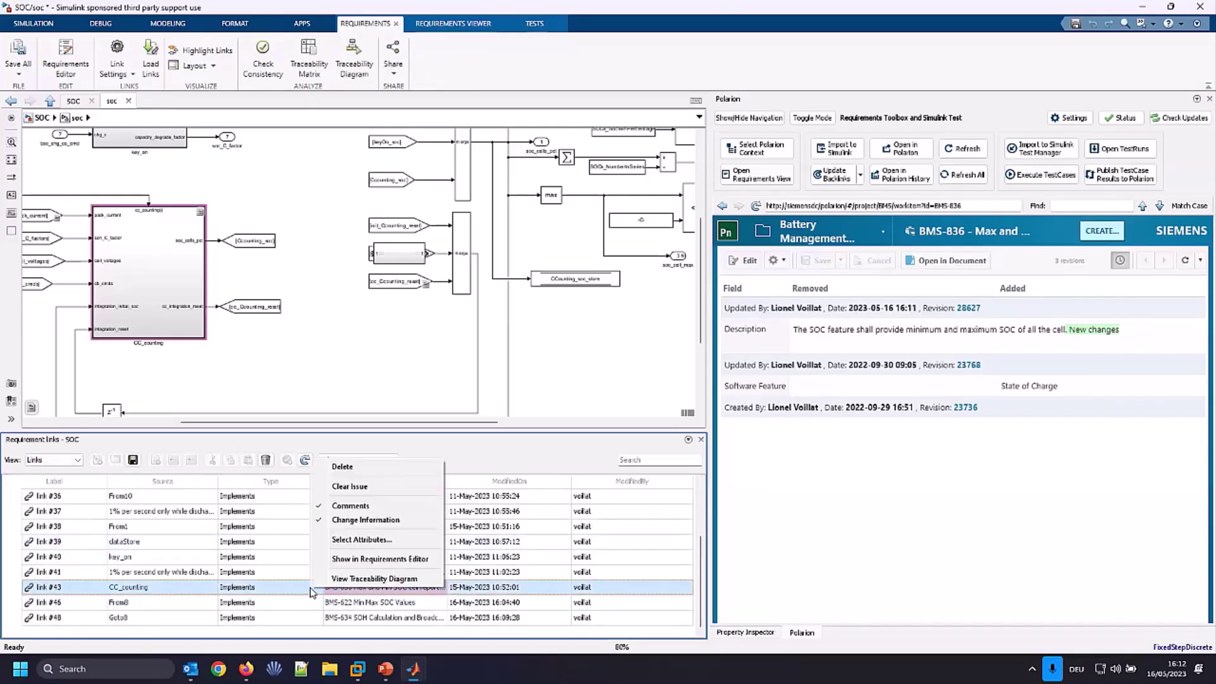
left_click(349, 487)
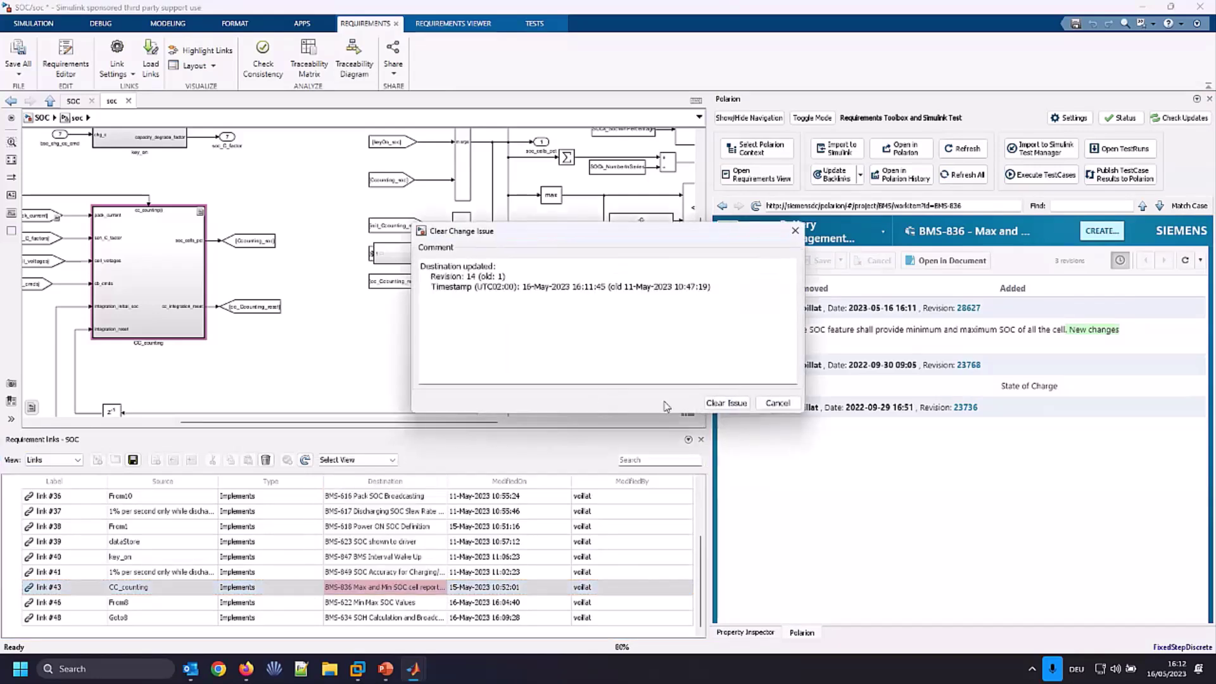
left_click(726, 403)
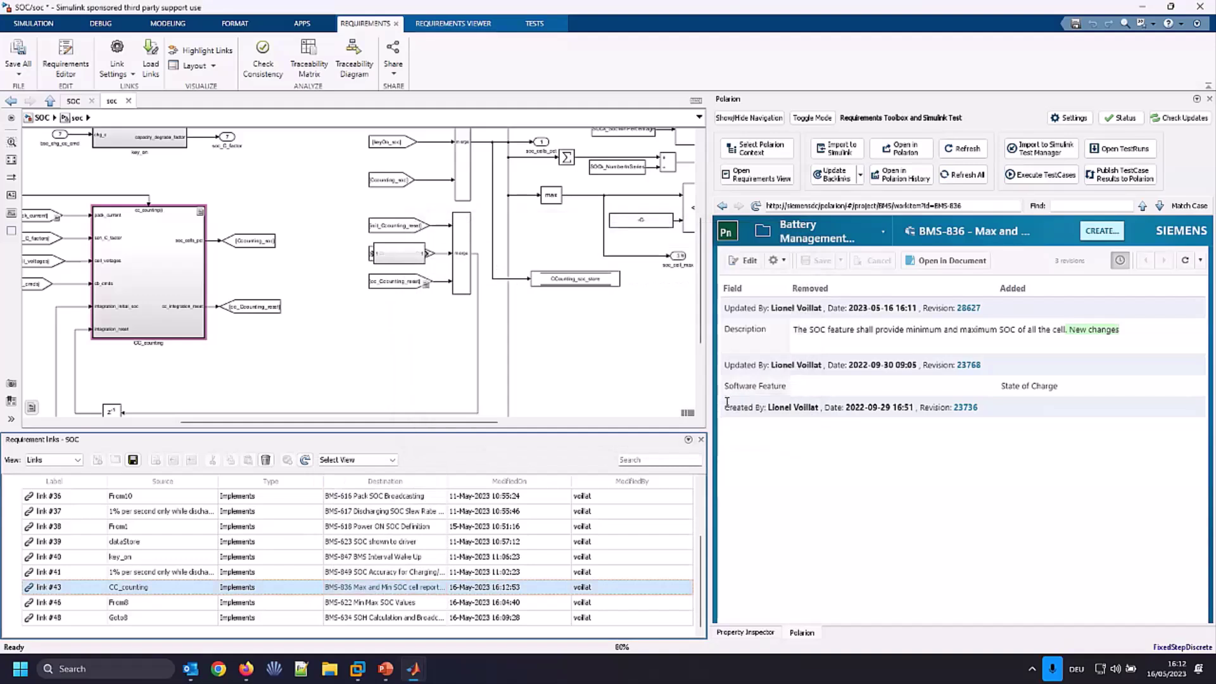
Update the Polarion backlinks and switch the link list back to the requirements view.
left_click(835, 174)
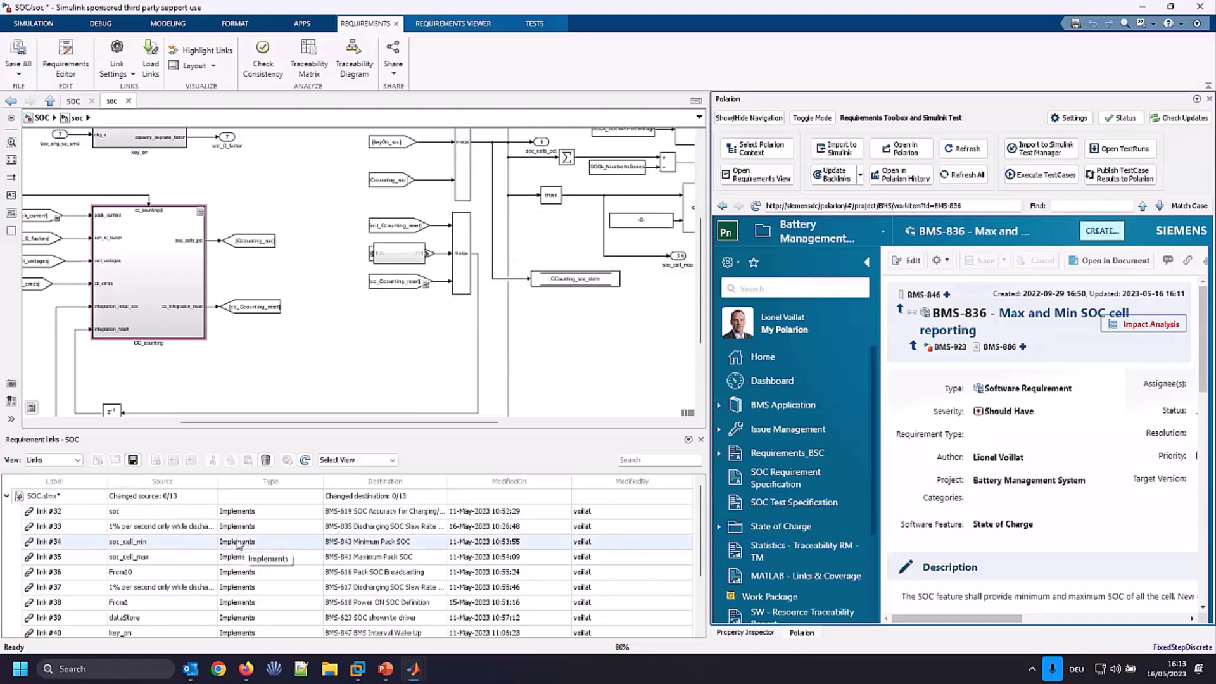
left_click(76, 464)
left_click(51, 480)
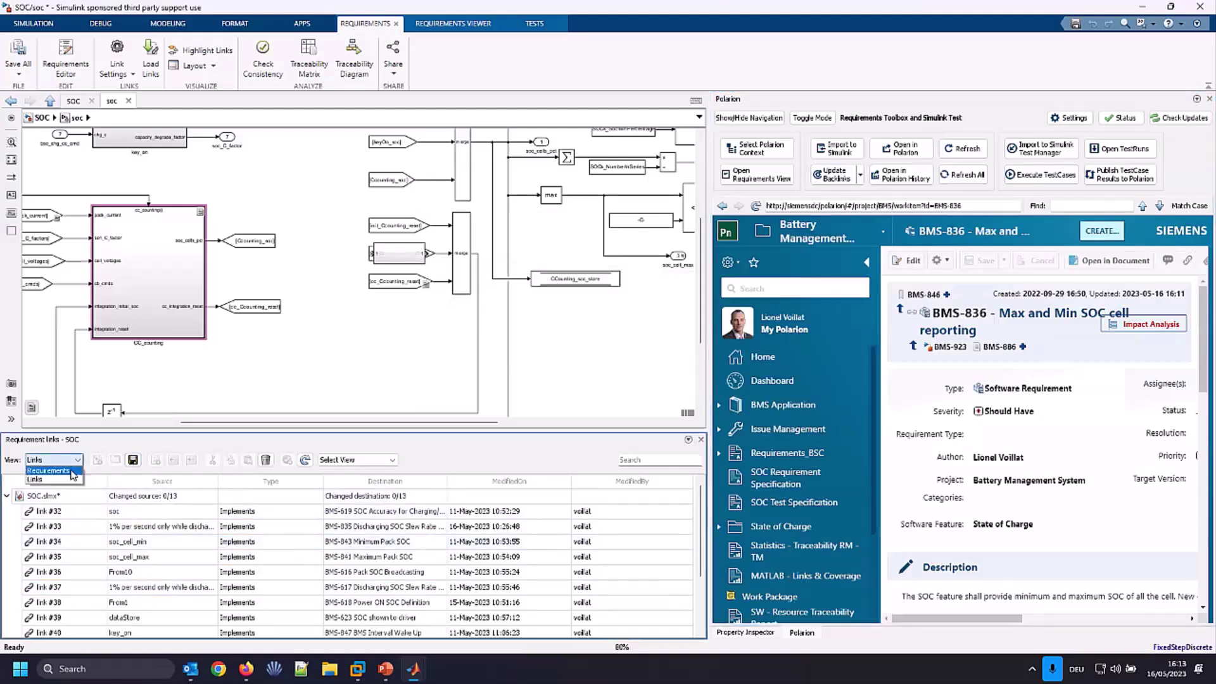
scroll(185, 568, "up", 2)
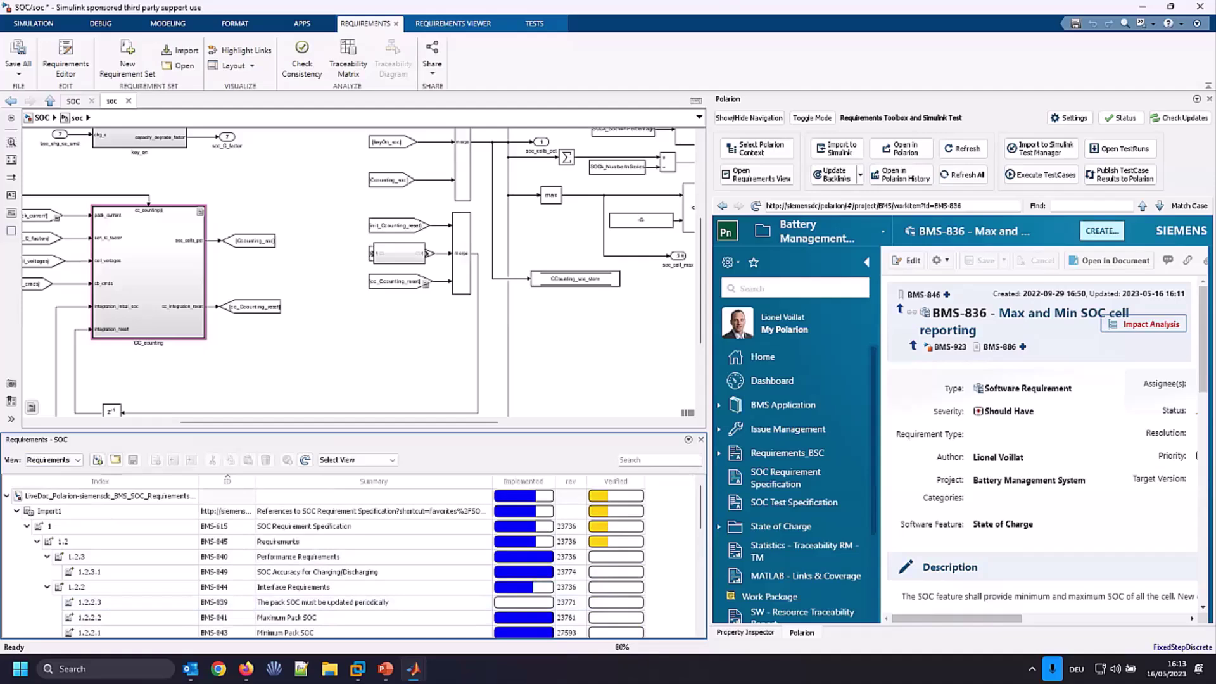
key("alt+Tab")
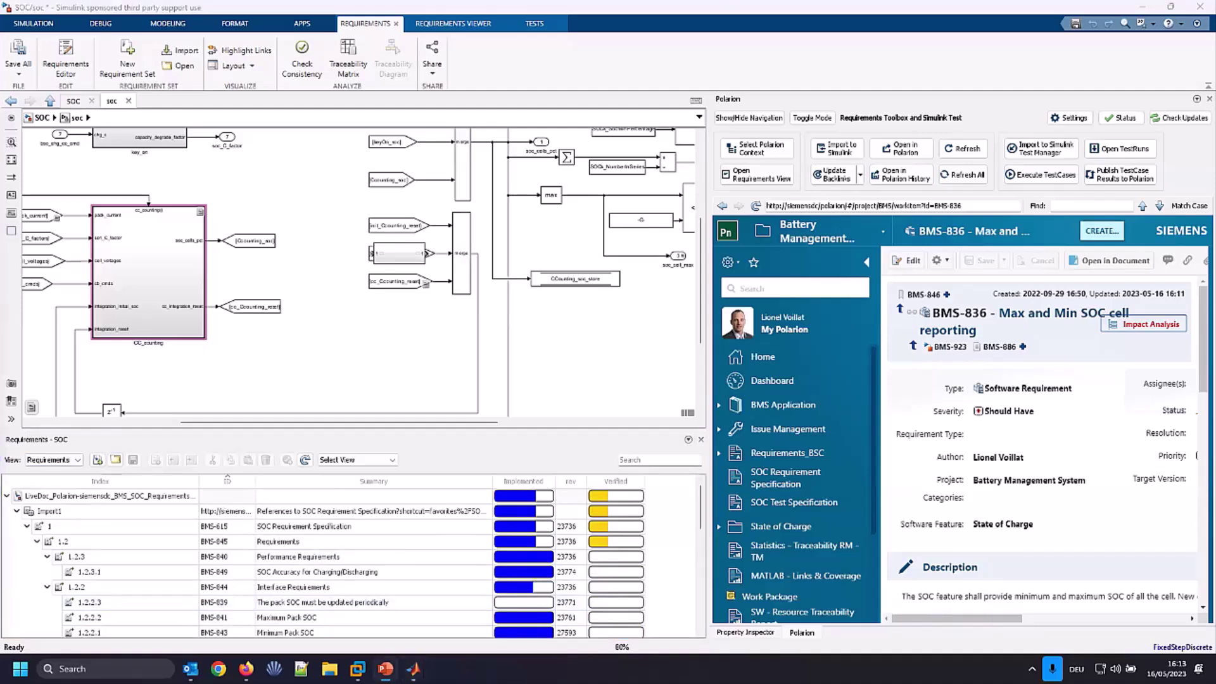
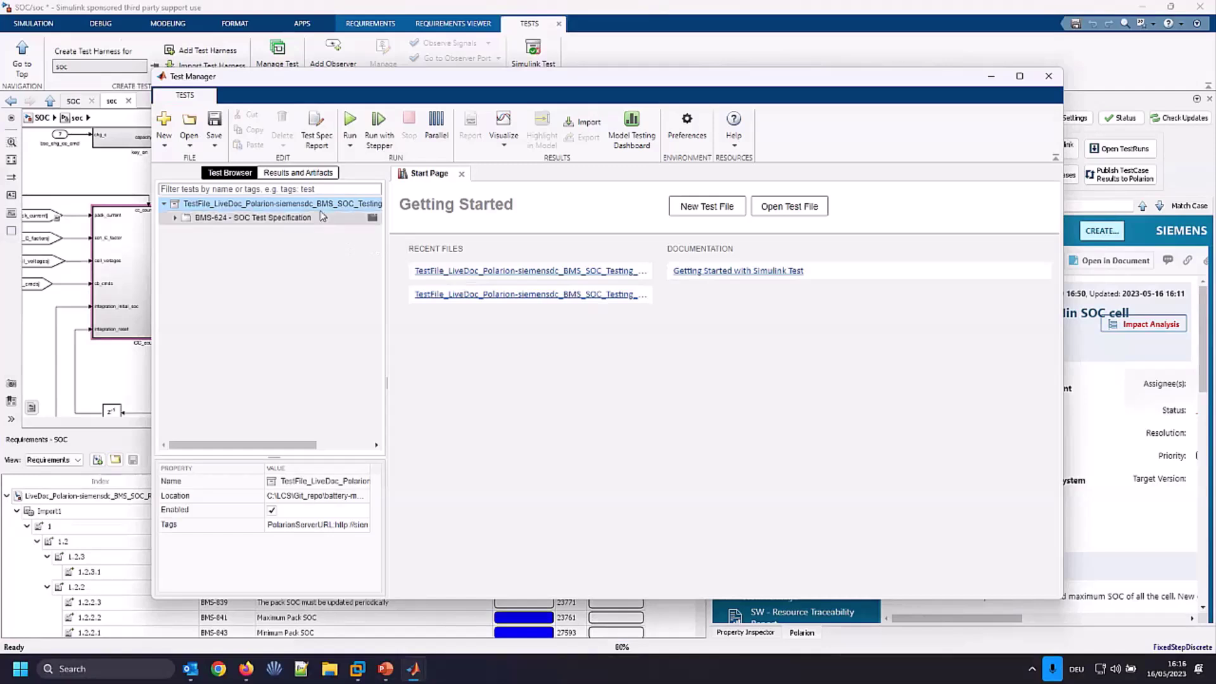
Widen the test tree, expand BMS-624 SOC Test Specification and open test case BMS-625, SOC and min/max broadcast.
left_click_drag(386, 219, 418, 219)
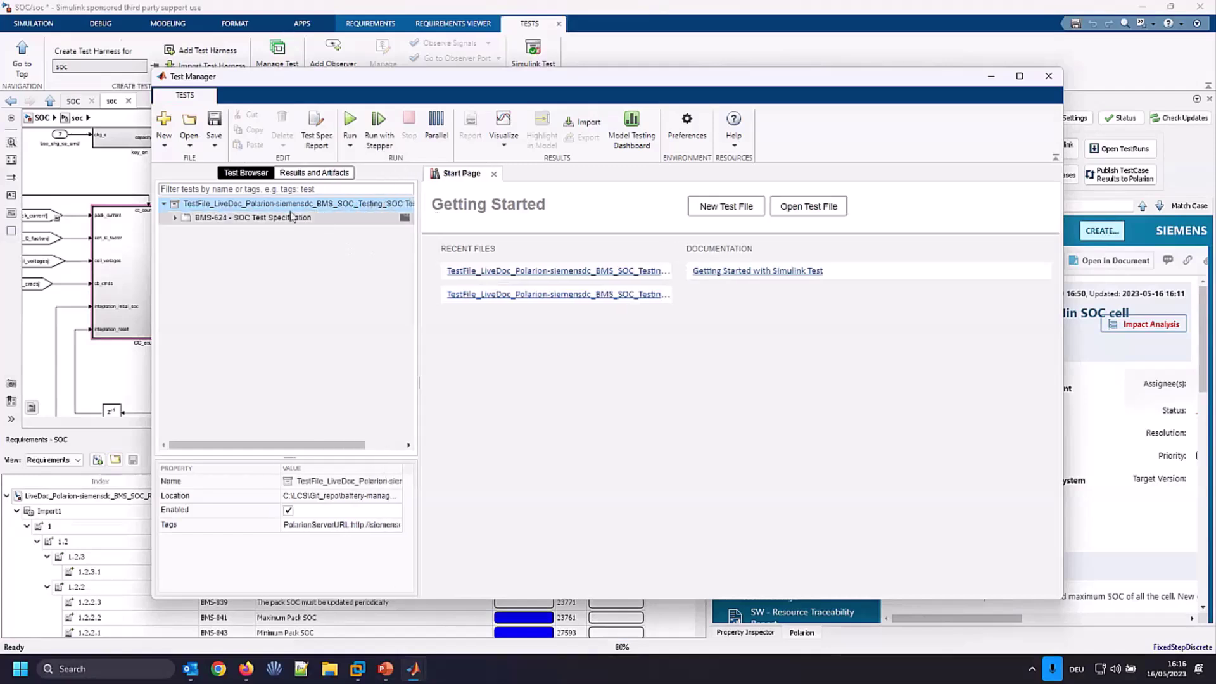
left_click(175, 217)
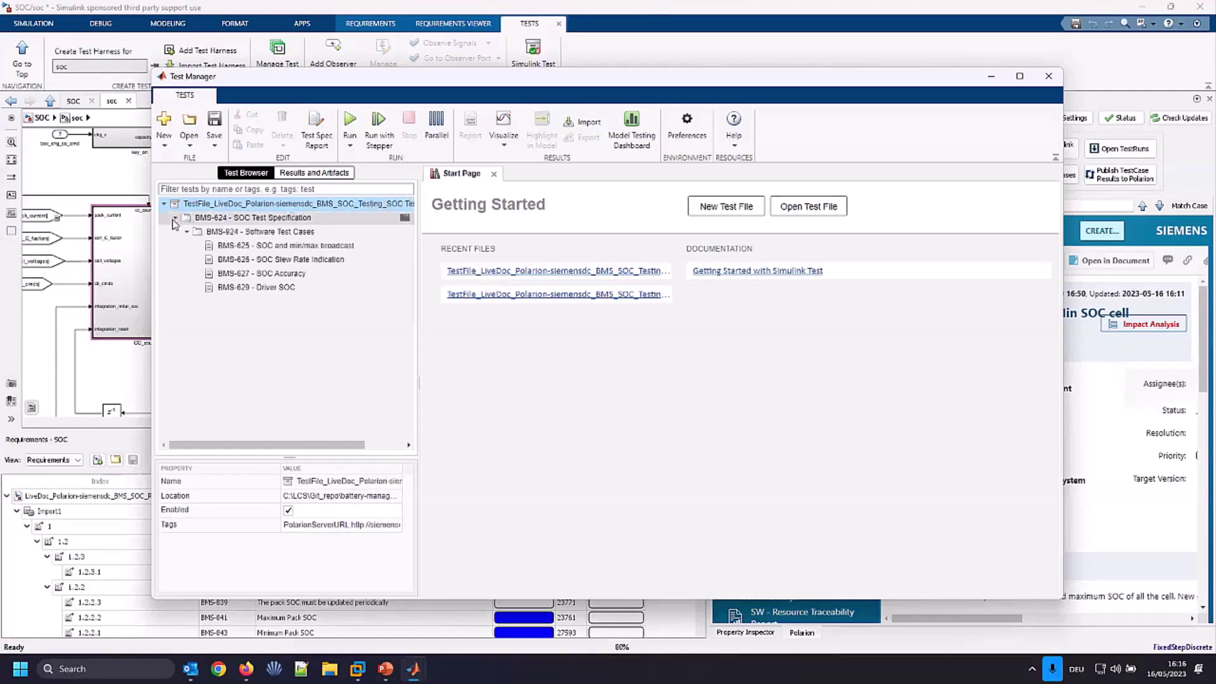
left_click(248, 248)
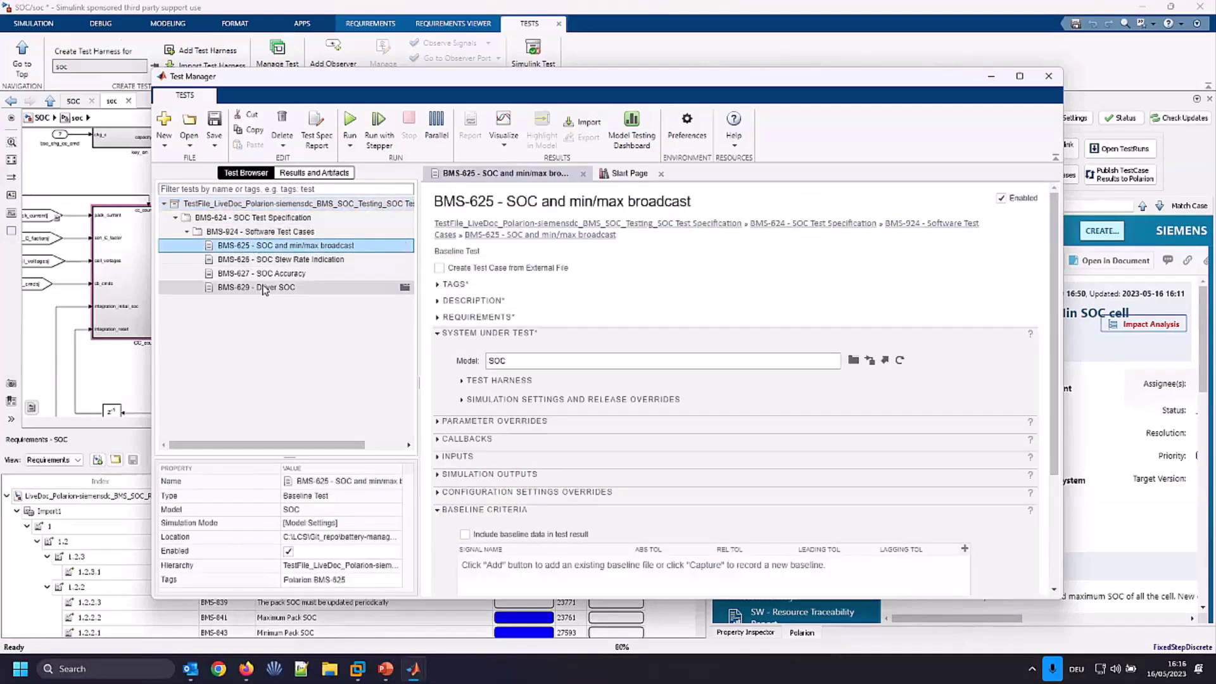
Examine the linked requirements, parameter overrides and description of test case BMS-625.
left_click(437, 318)
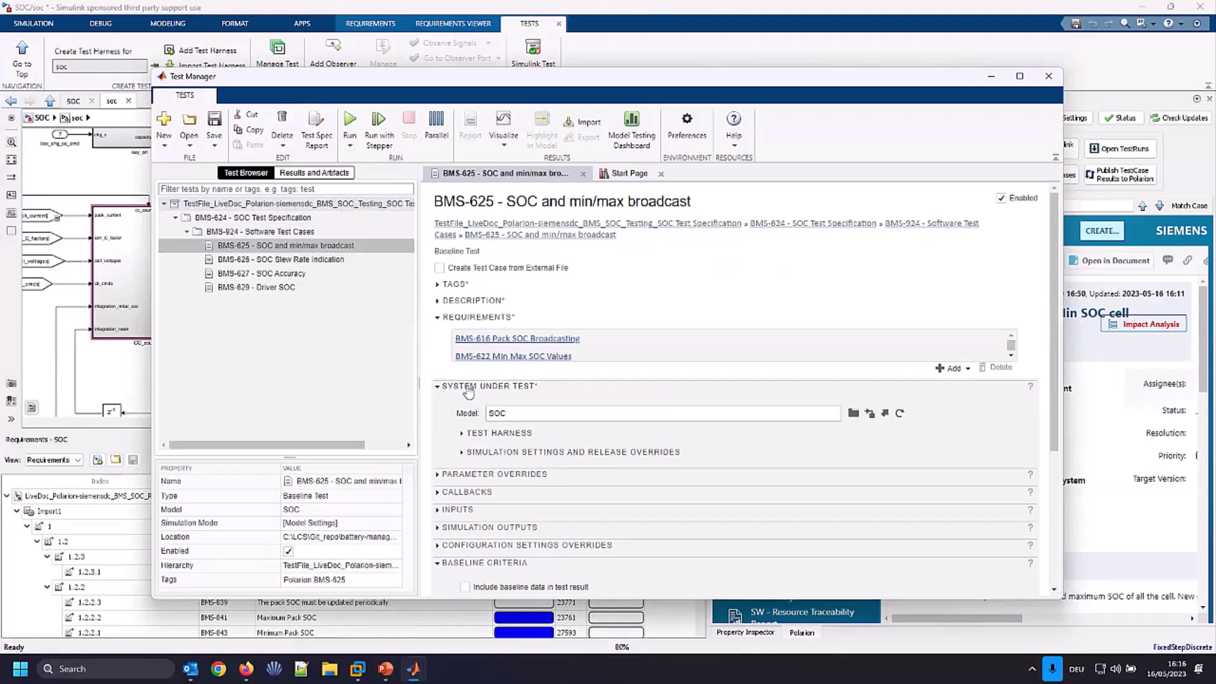
left_click(469, 474)
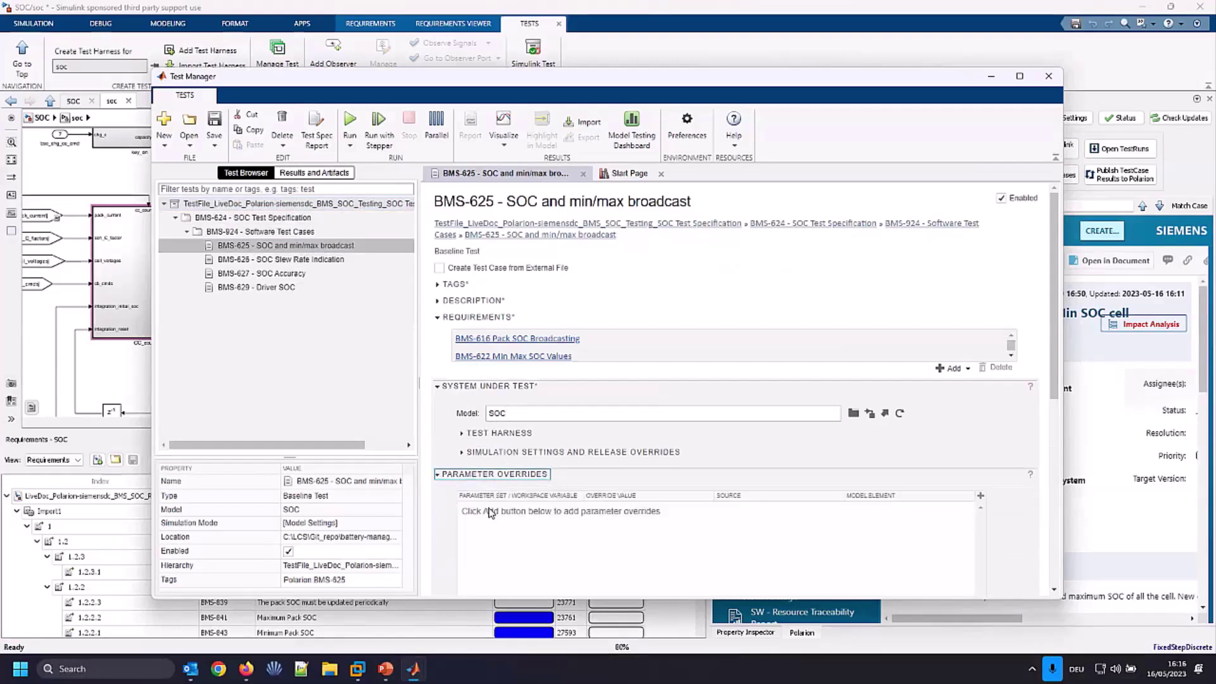
scroll(489, 511, "down", 5)
scroll(465, 352, "up", 5)
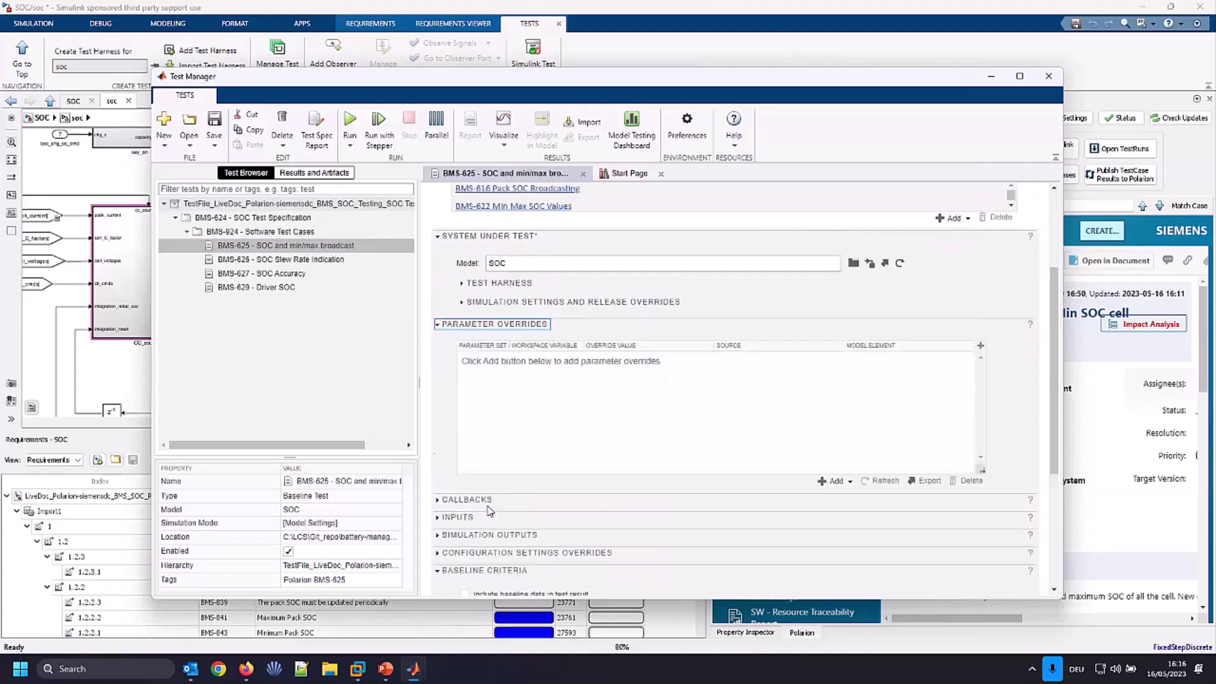
left_click(443, 301)
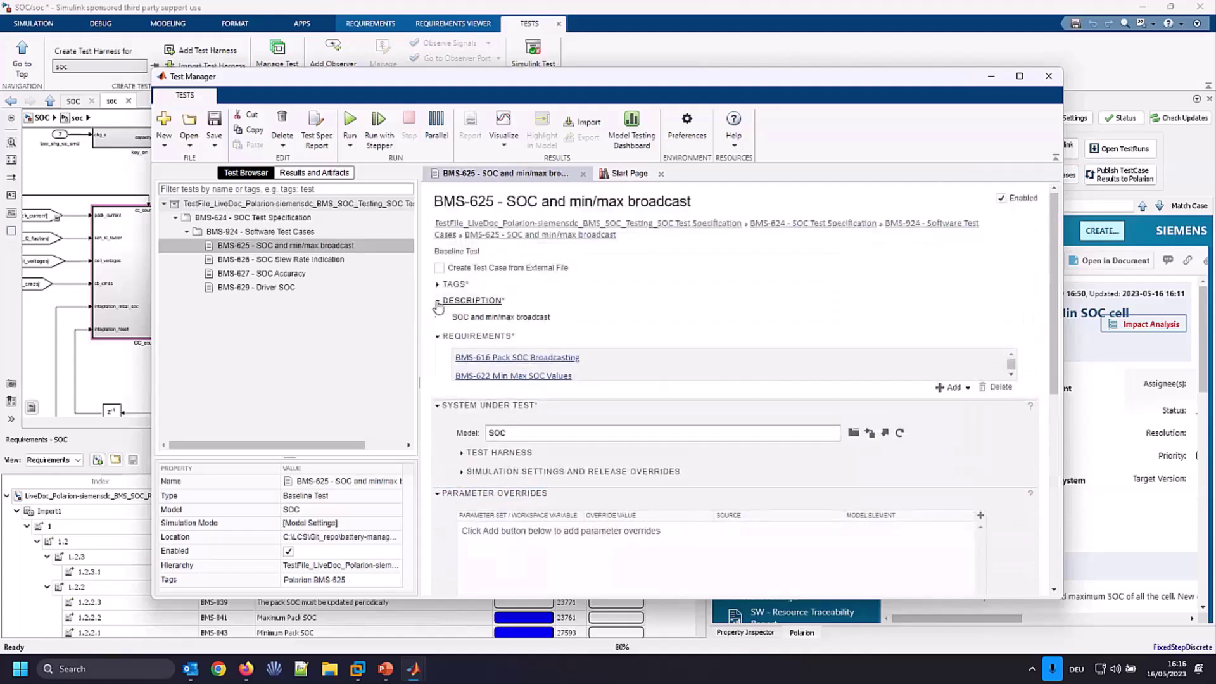
left_click(453, 319)
left_click(521, 318)
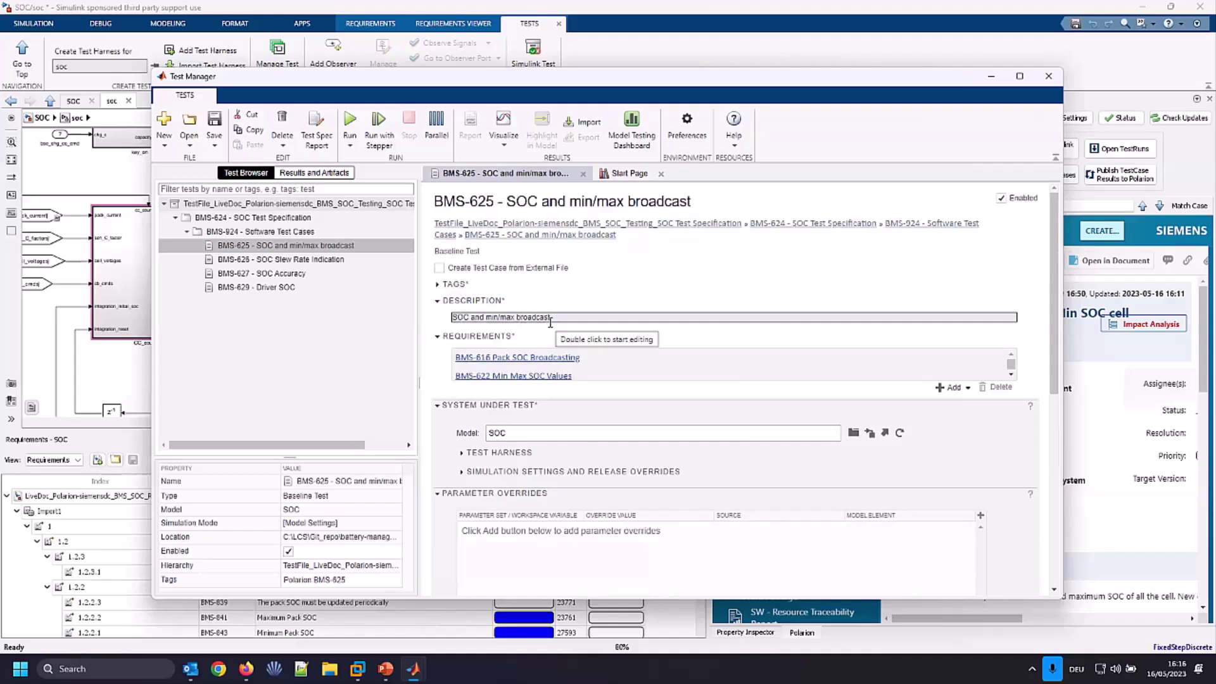
Run test case BMS-625, inspect its detailed result and close the Test Manager.
left_click(353, 123)
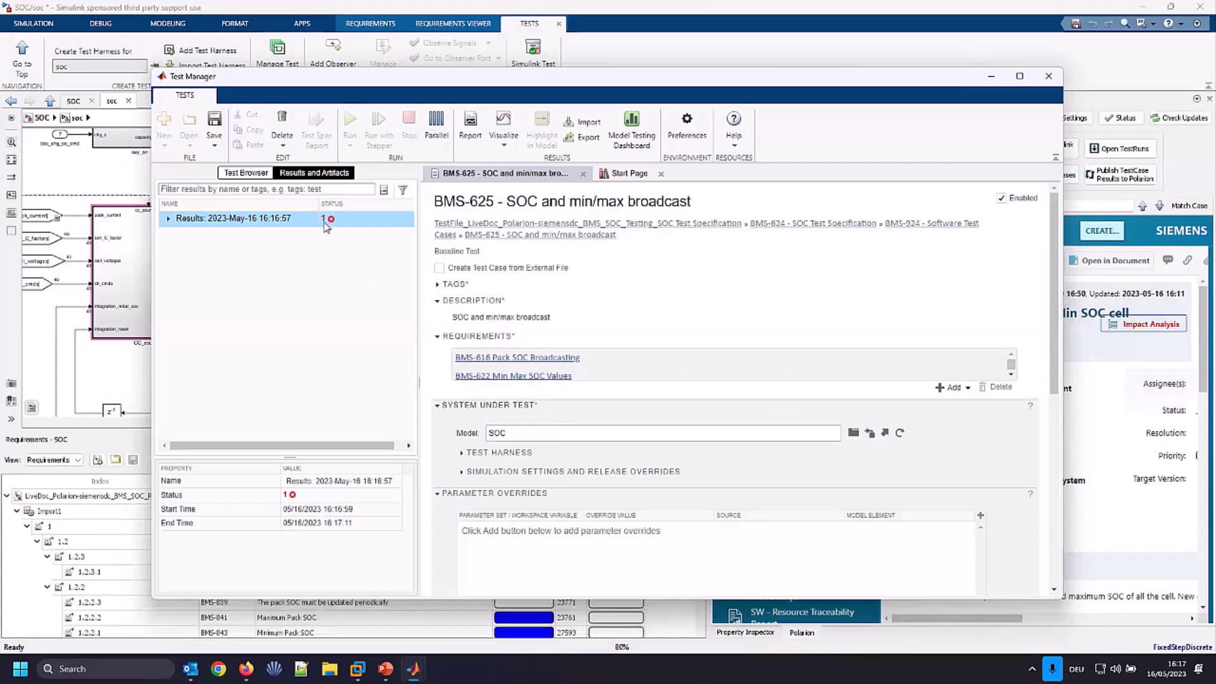
left_click(168, 218)
double_click(237, 234)
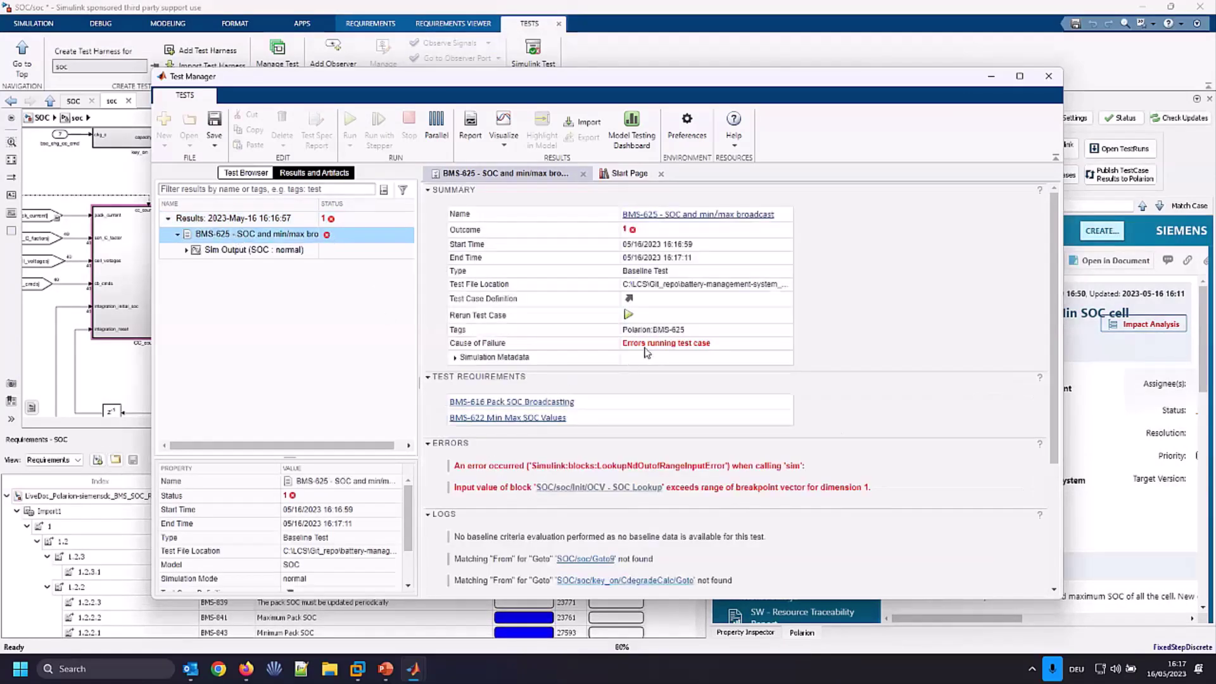
left_click(1048, 77)
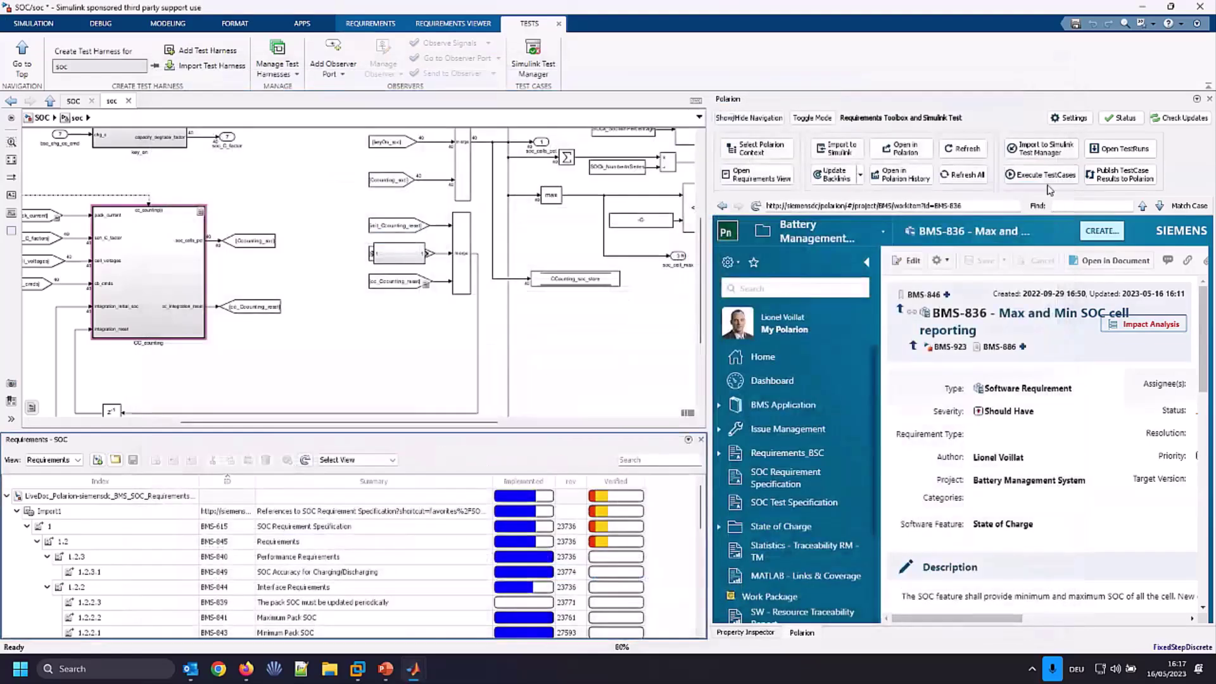
left_click(1110, 150)
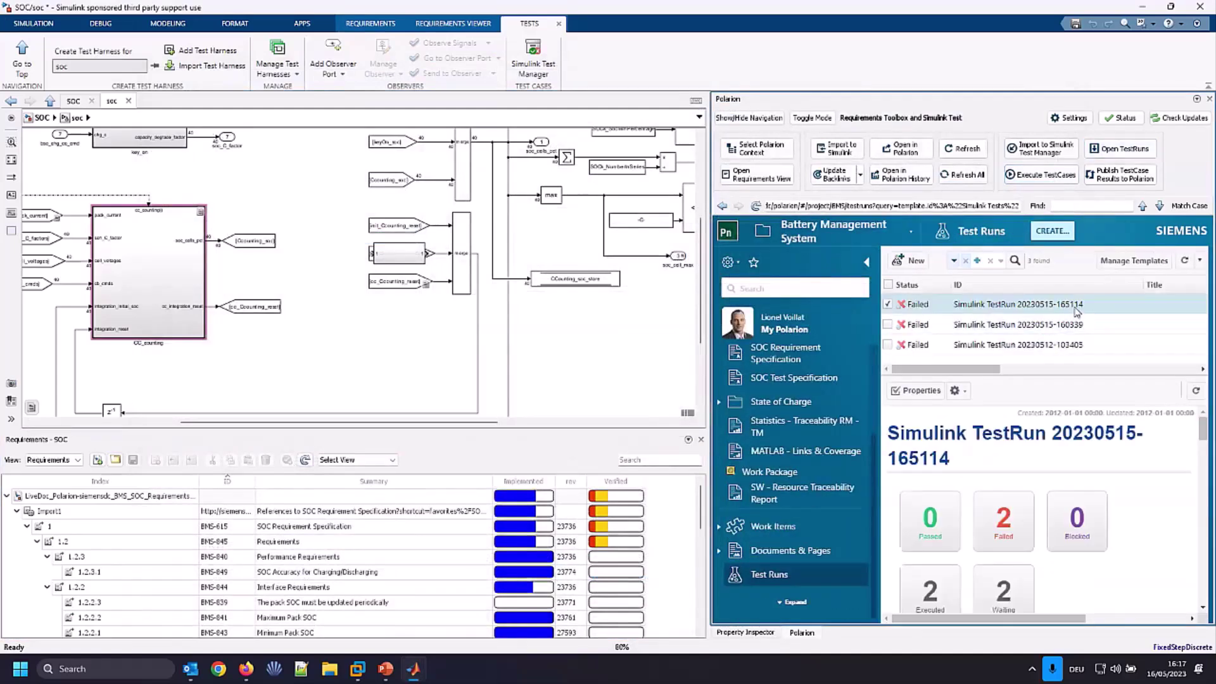
left_click(1016, 261)
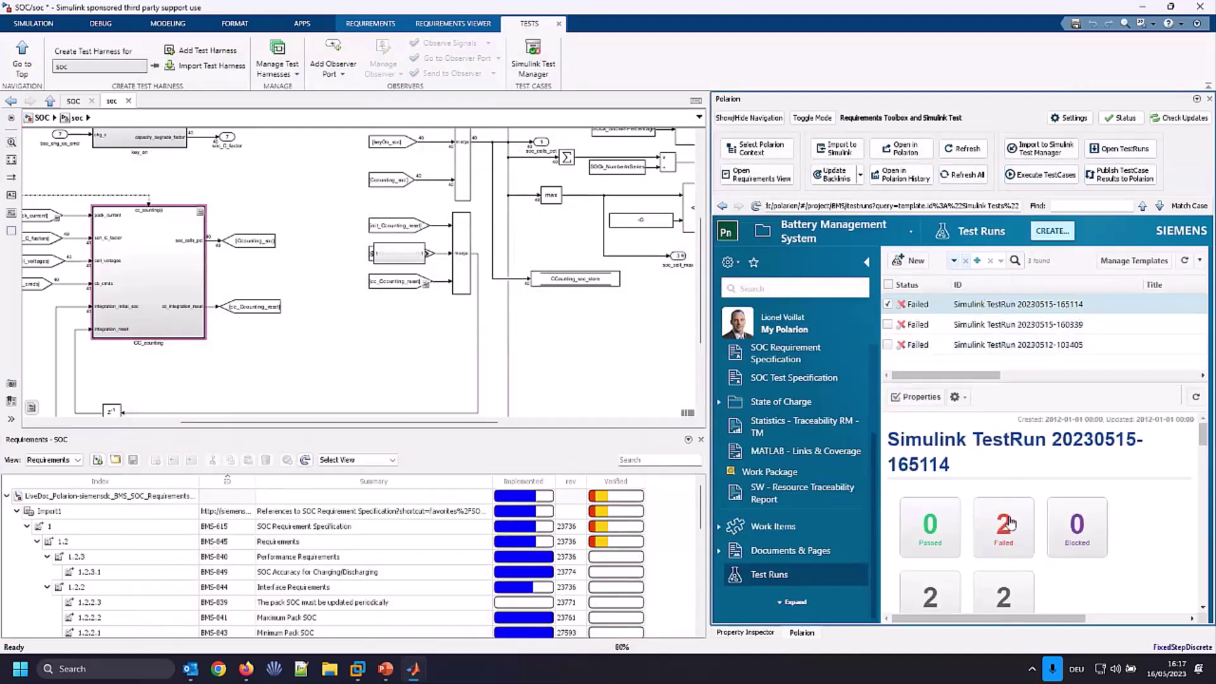
scroll(1011, 524, "down", 1)
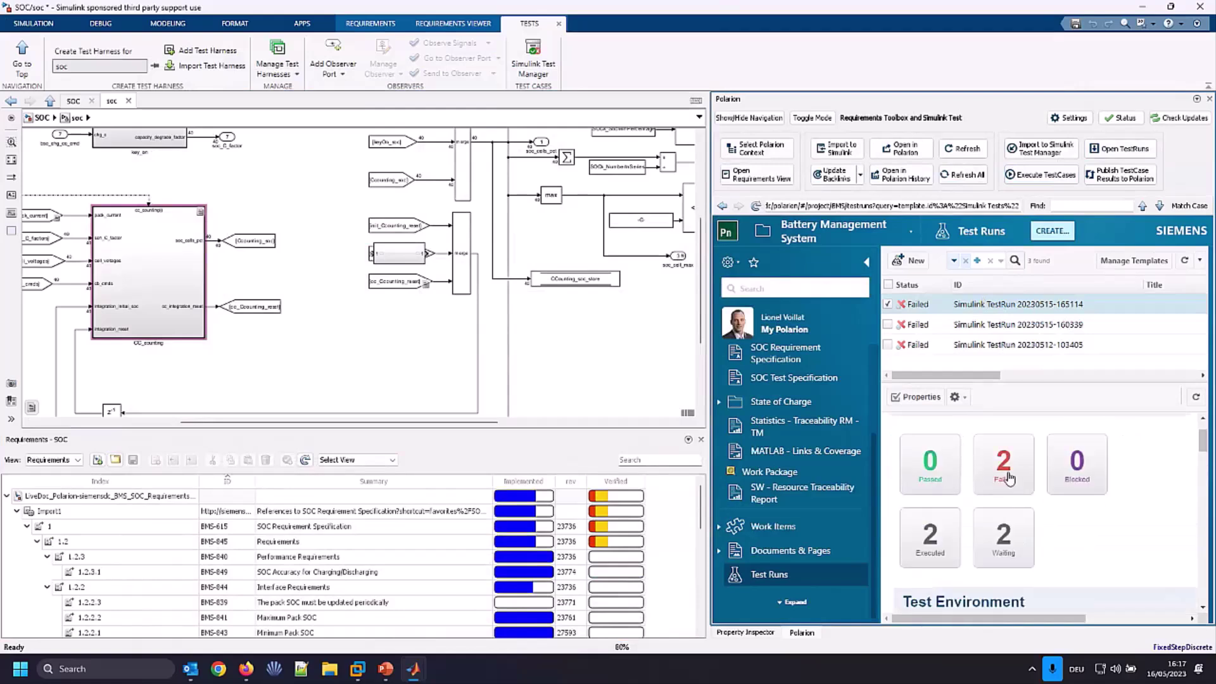
left_click(1009, 479)
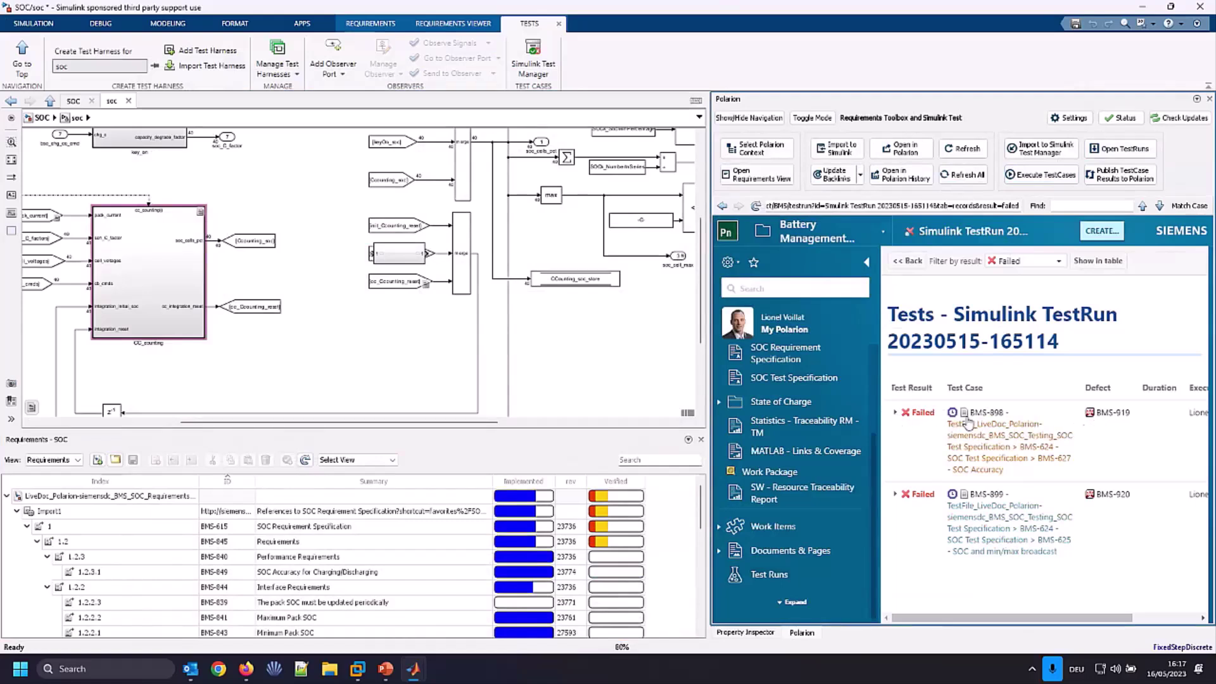
left_click(895, 412)
scroll(895, 439, "down", 3)
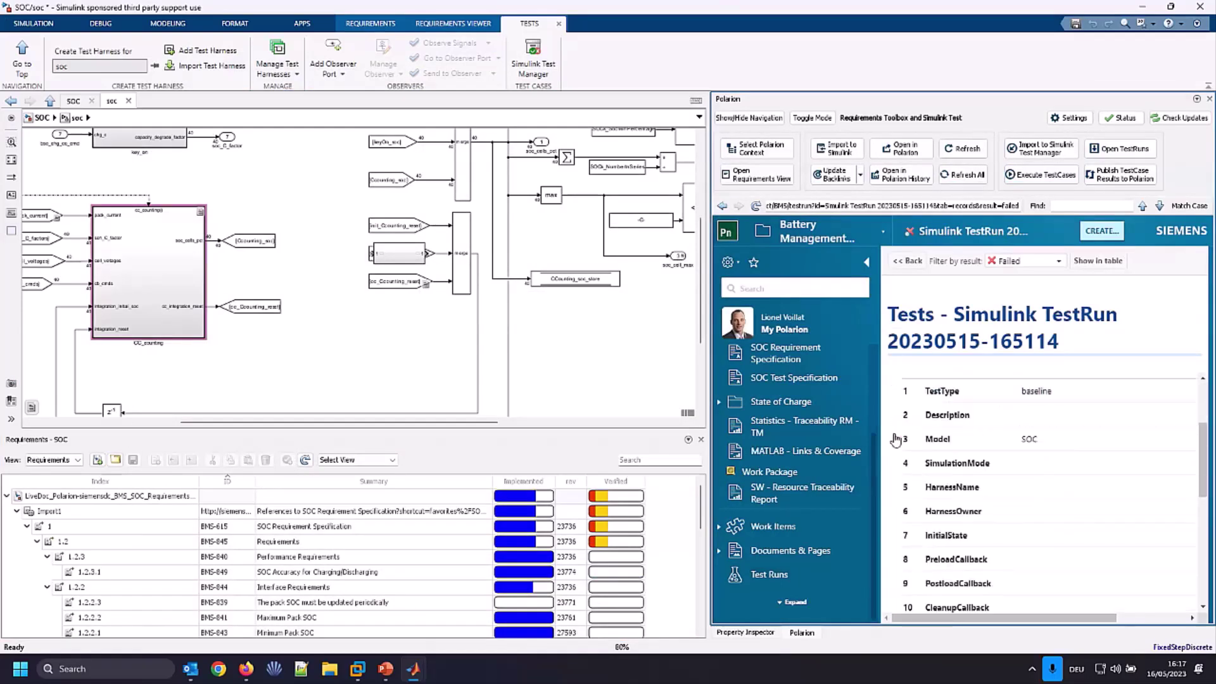
scroll(895, 439, "up", 3)
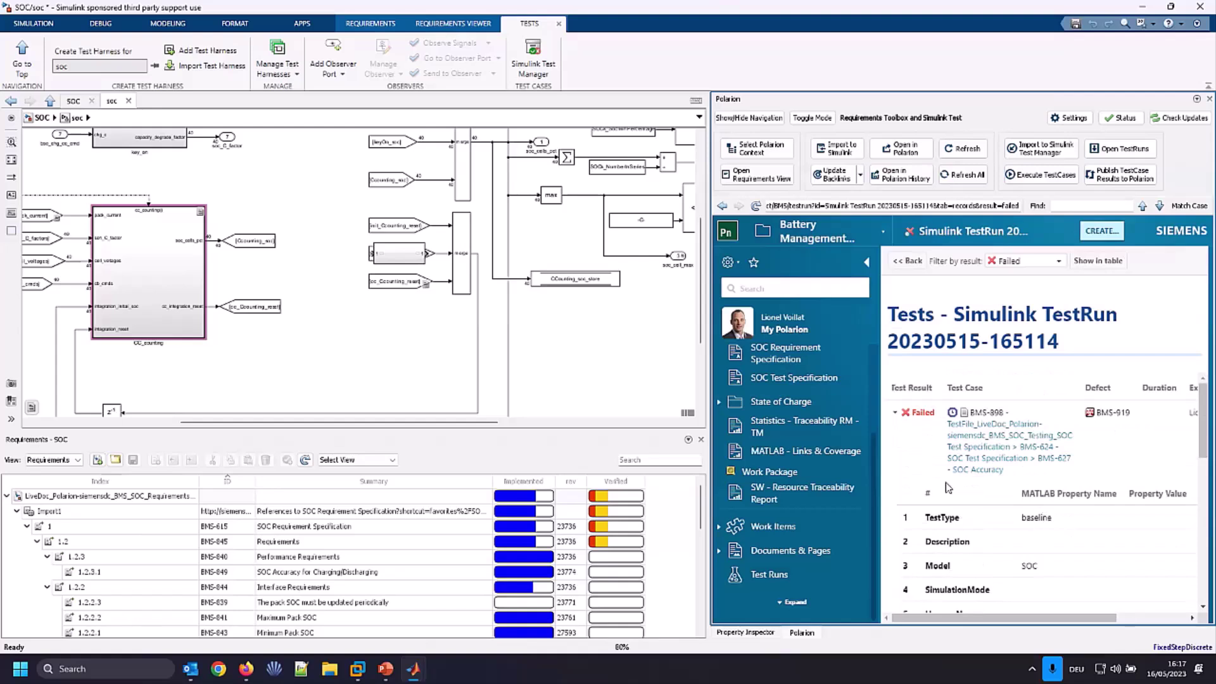
left_click(866, 262)
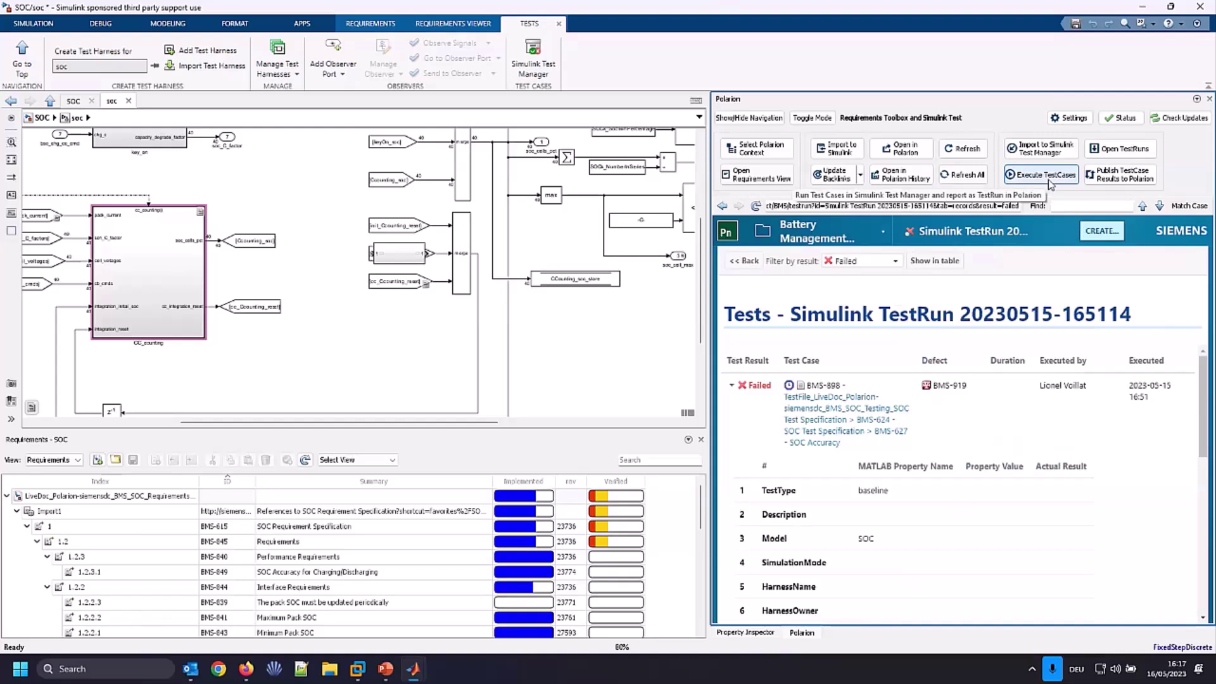
Publish the test case results to Polarion and review the summary of the newly published test run.
left_click(1111, 180)
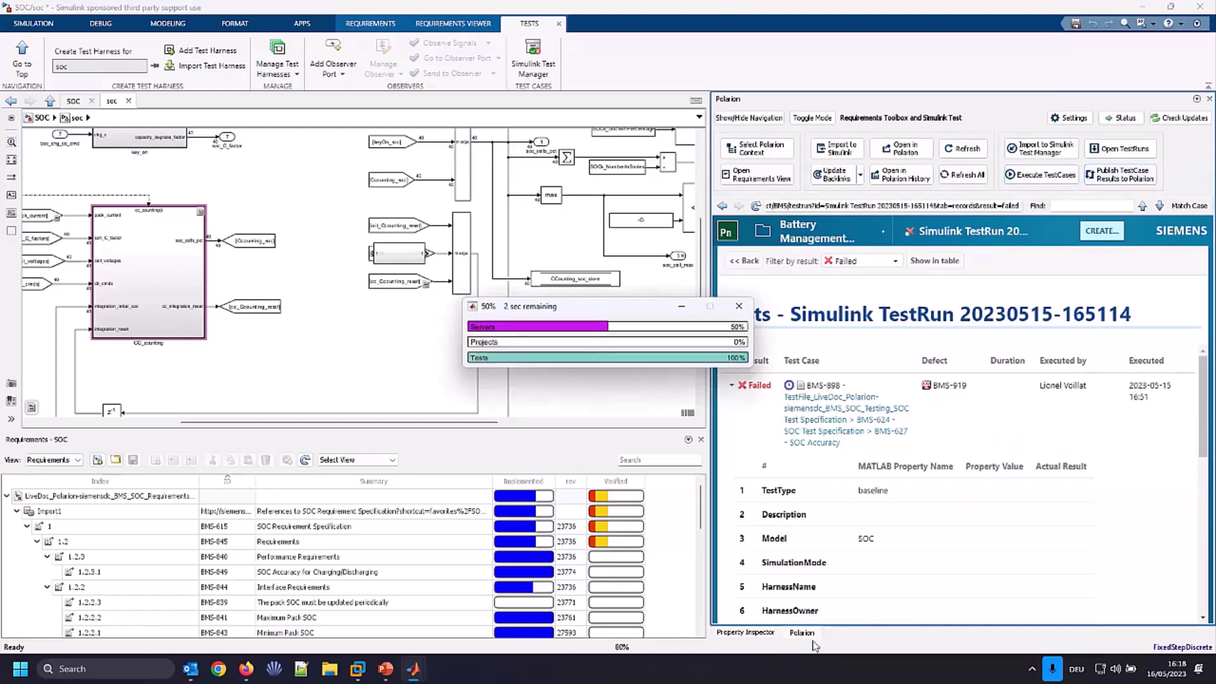
left_click(833, 387)
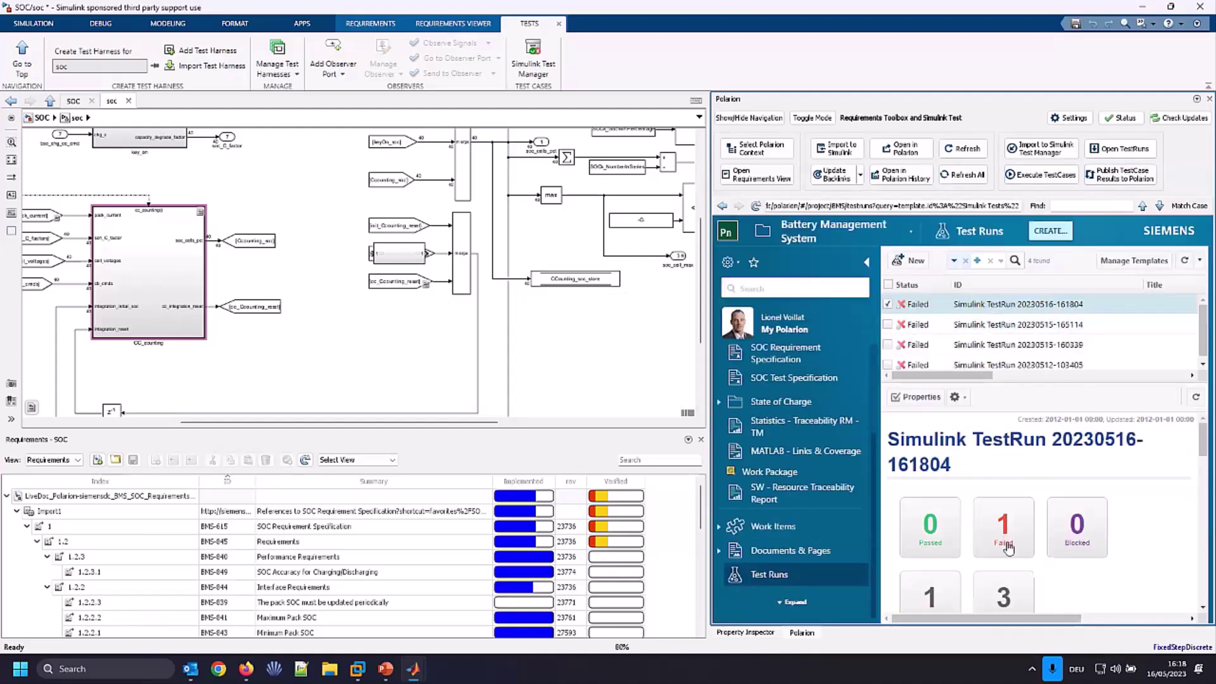
scroll(998, 545, "down", 2)
scroll(1004, 535, "up", 2)
scroll(1010, 526, "down", 1)
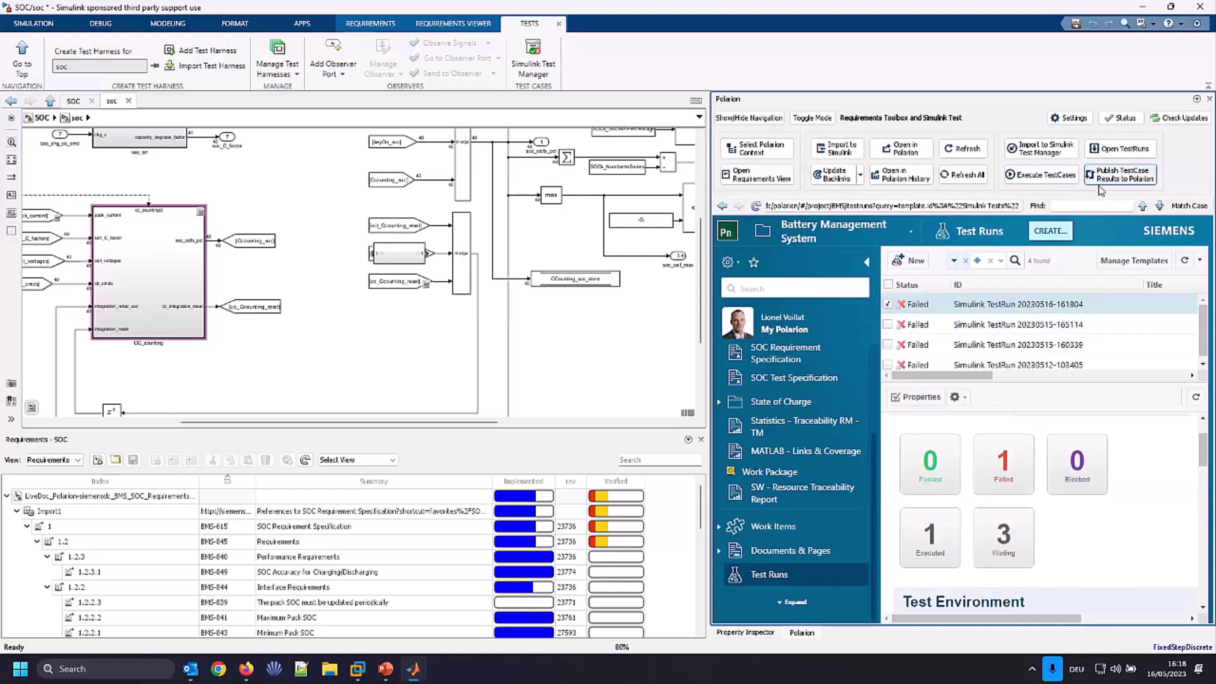
List the new test run's failed tests and view the execution record of BMS-899 with the navigation collapsed.
left_click(998, 479)
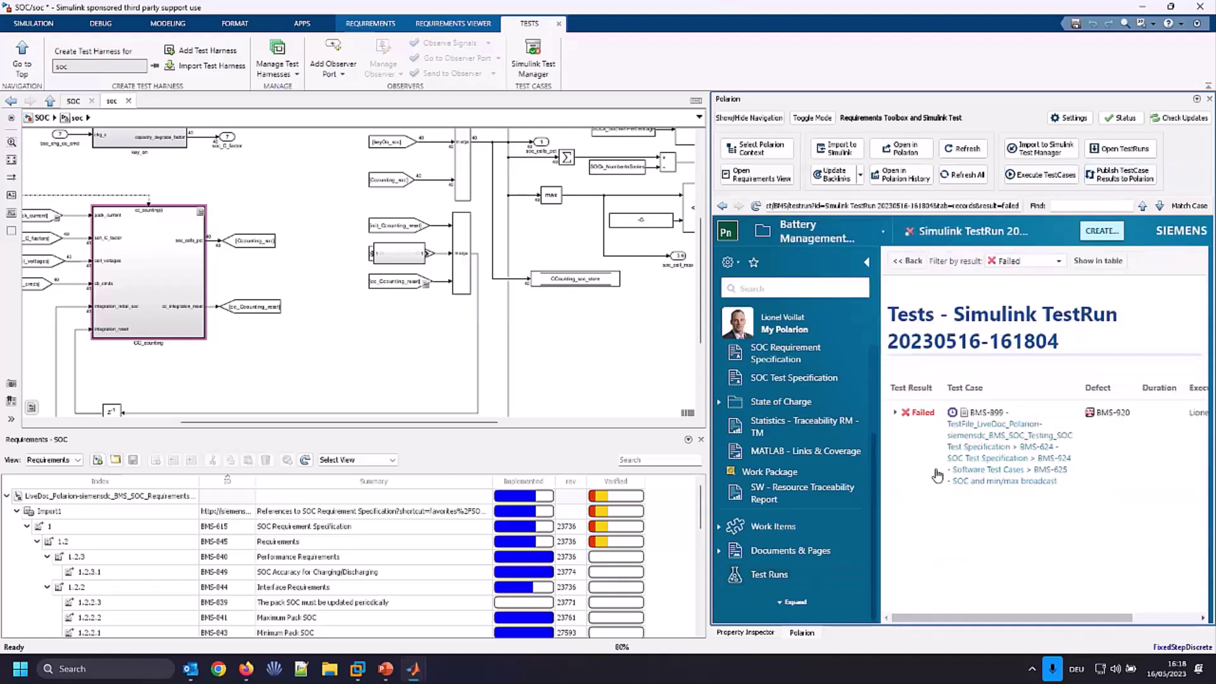
left_click(972, 415)
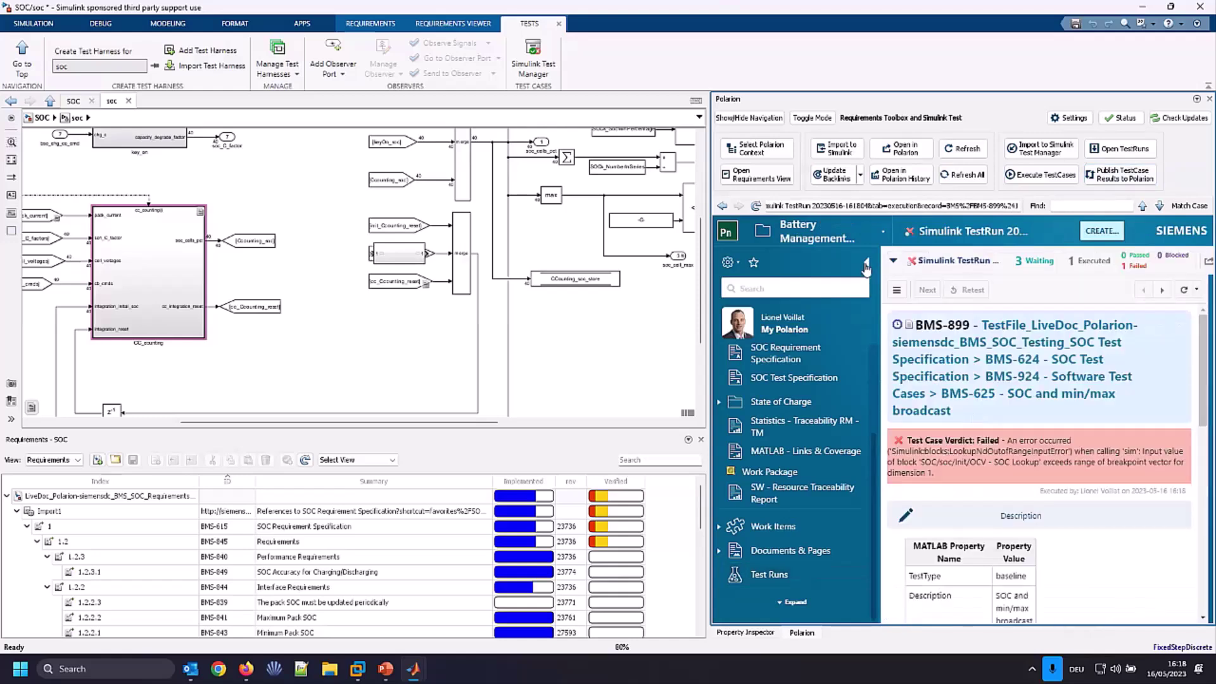
left_click(866, 265)
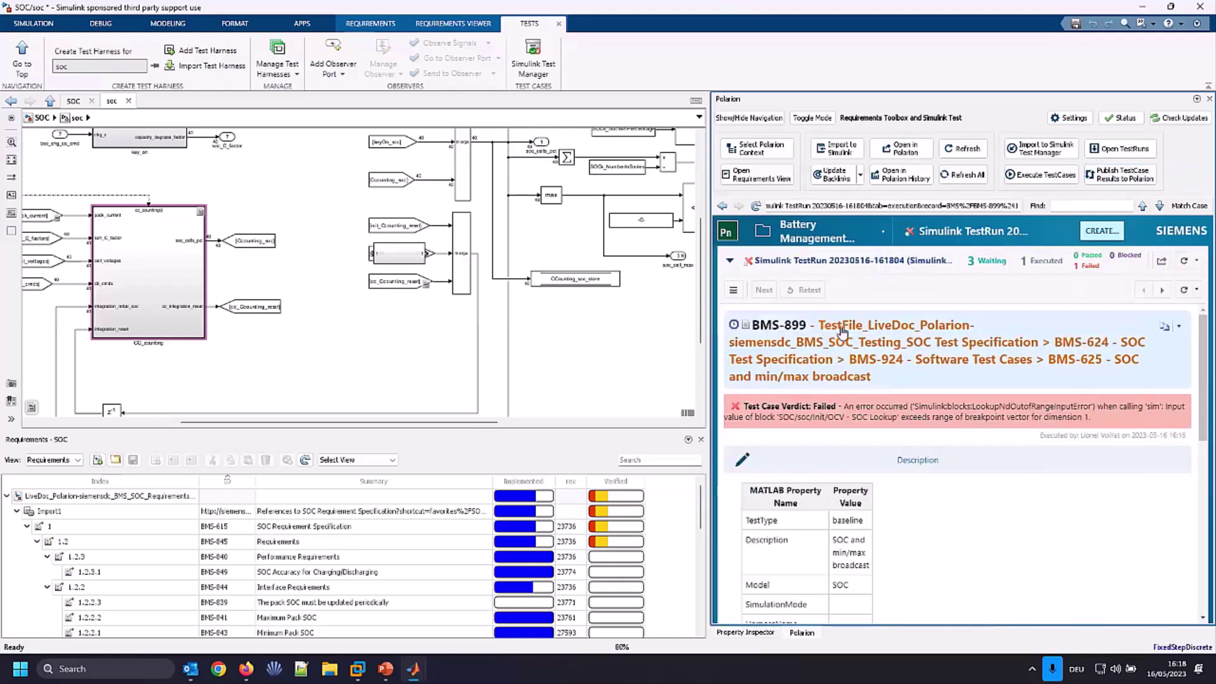
Open work item BMS-899 without the navigation and check the verification summary of the top-level requirement set in Simulink.
left_click(747, 326)
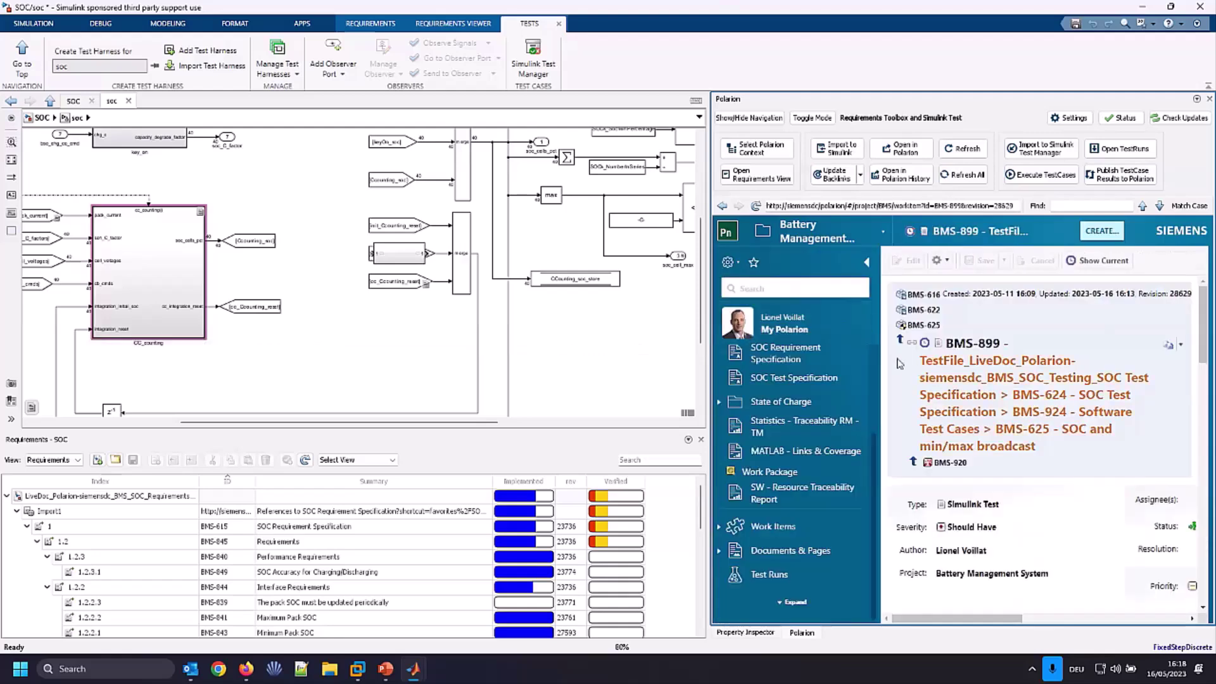
left_click(867, 262)
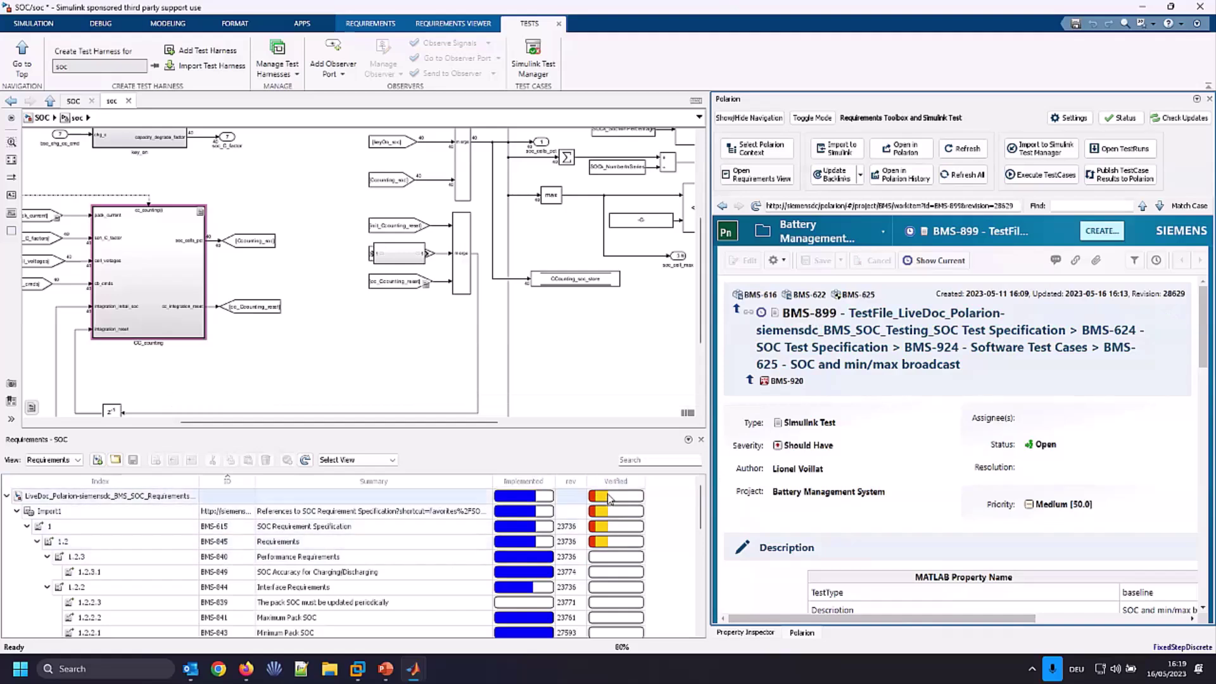
mouse_move(610, 499)
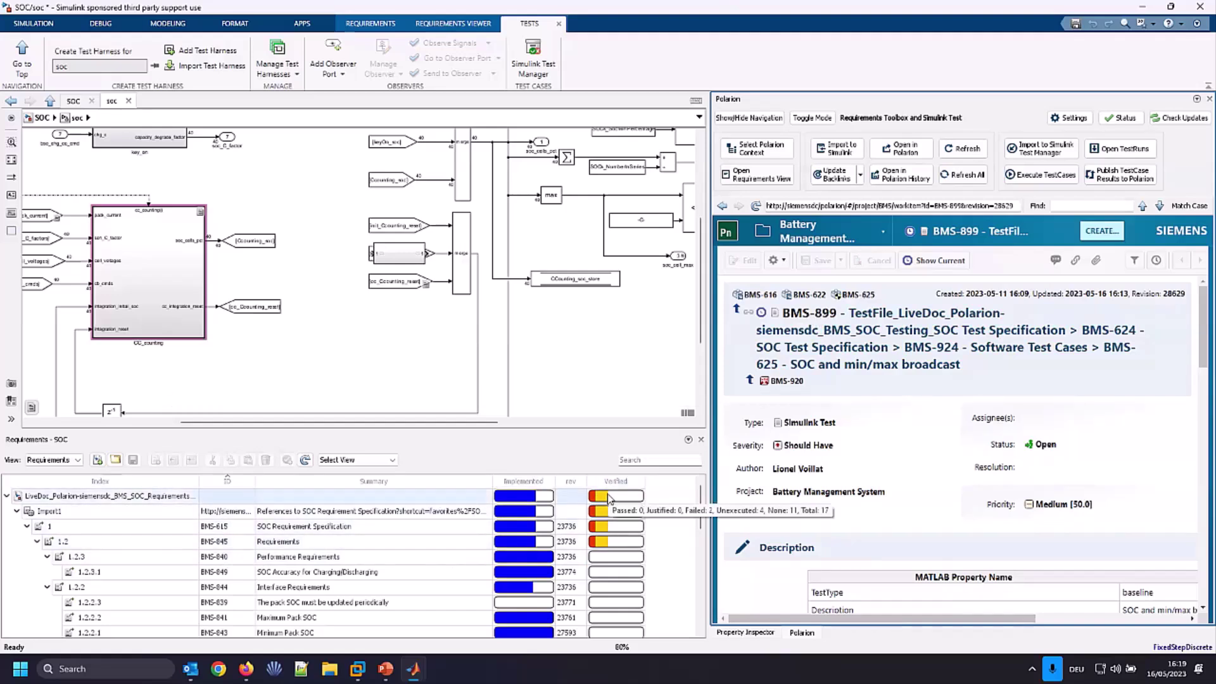